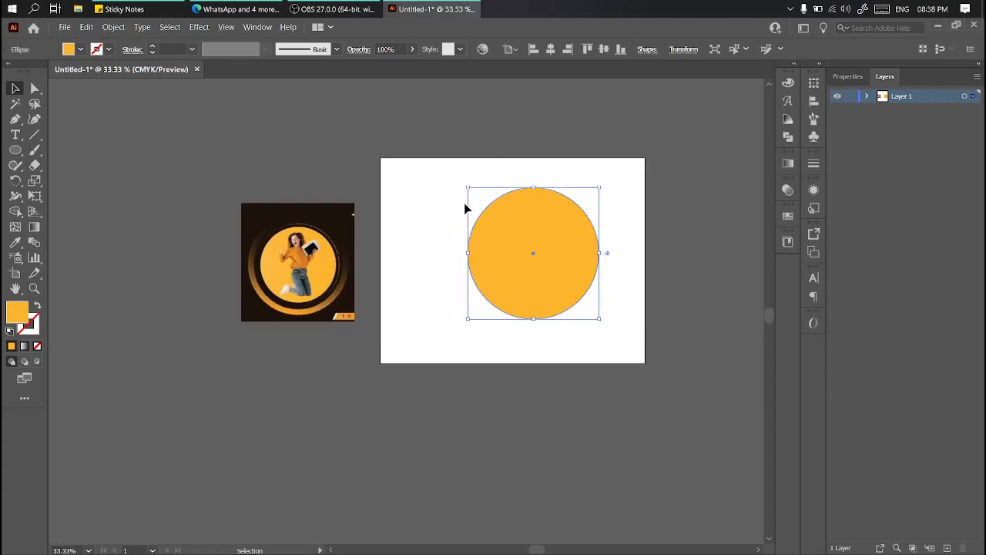
# Center the yellow circle on the artboard and scale it down to about 4.49 in in diameter
pyautogui.scroll(2, 516, 216)
pyautogui.scroll(-1, 568, 238)
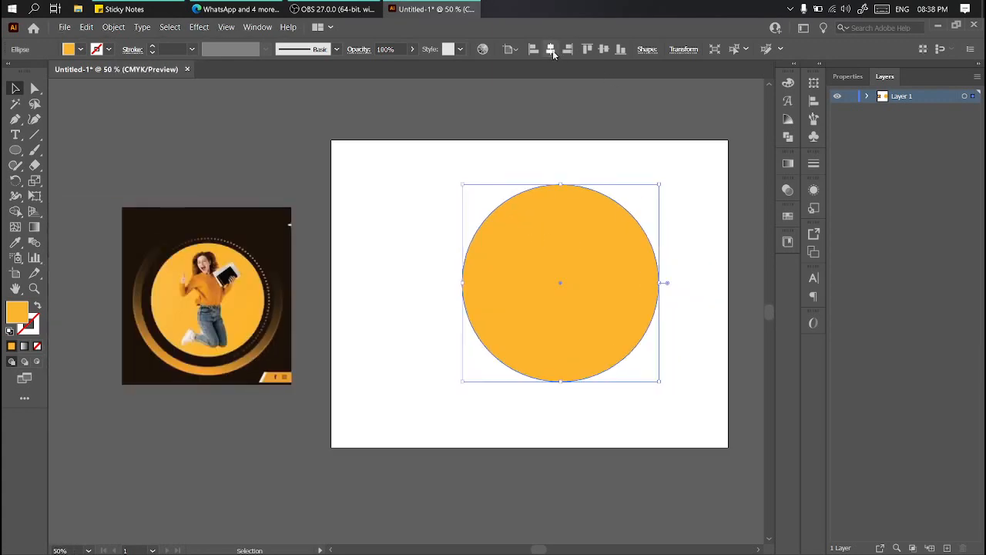
pyautogui.moveTo(533, 229); pyautogui.dragTo(502, 239)
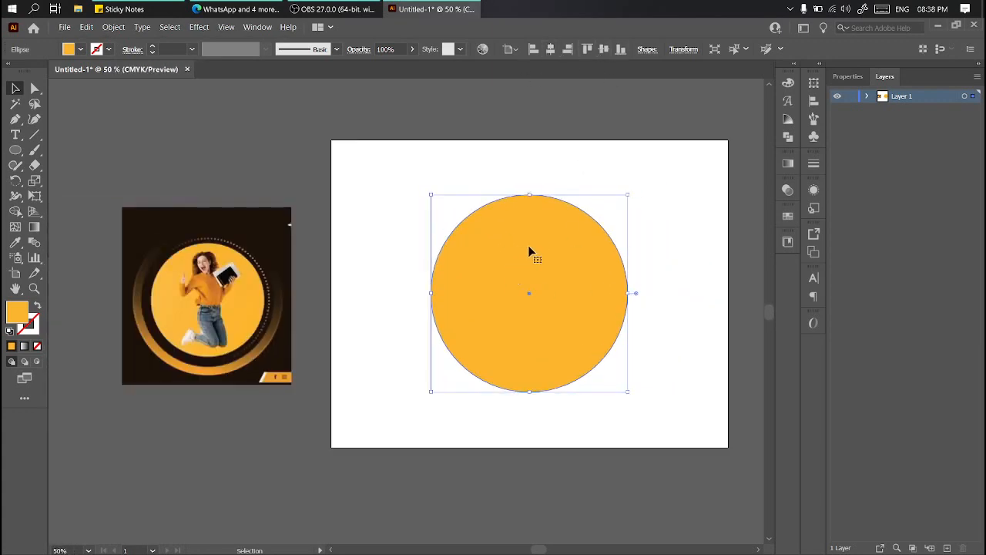
pyautogui.scroll(1, 539, 262)
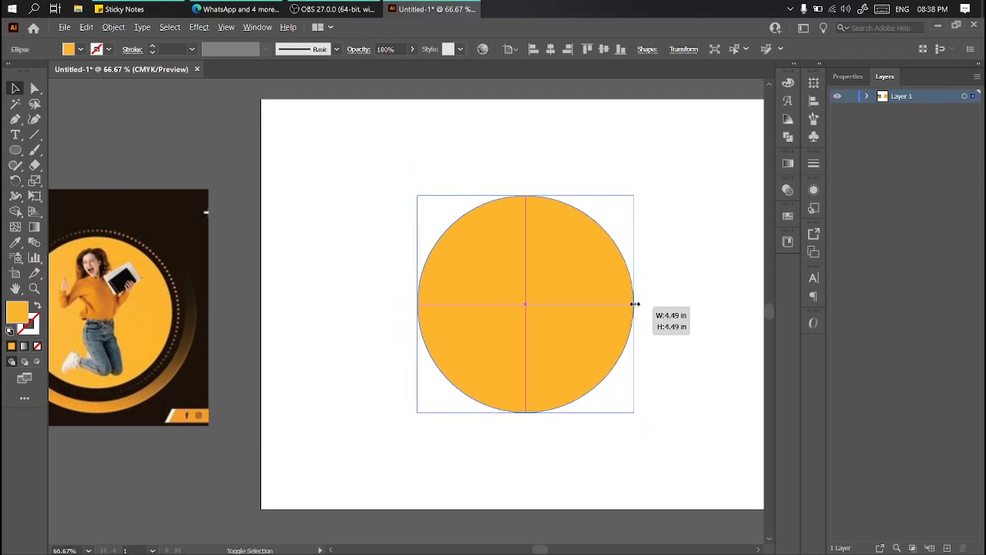
pyautogui.scroll(-1, 663, 304)
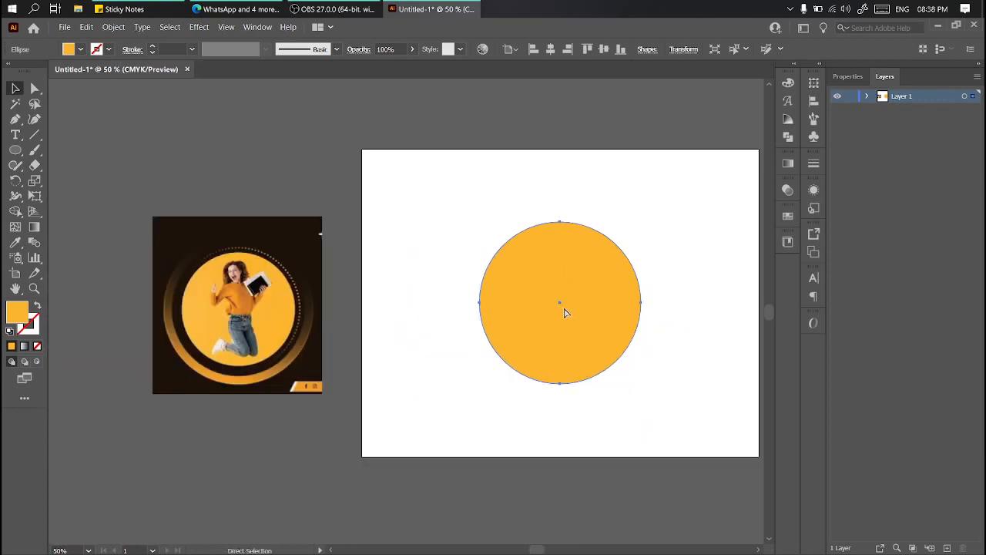
# Paste a copy of the yellow circle directly in front of it and expand the contents of Layer 1
pyautogui.press('v')
pyautogui.click(86, 27)
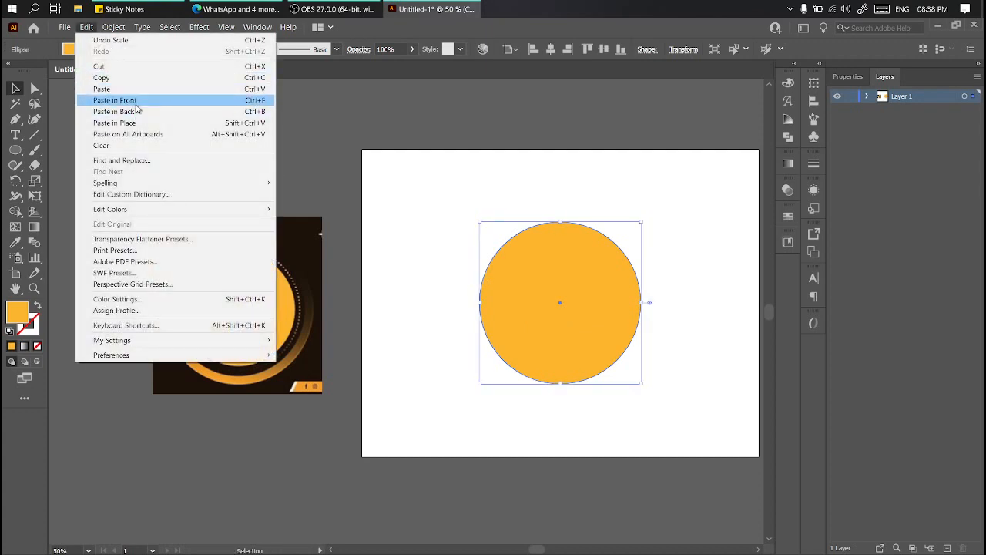
pyautogui.click(160, 104)
pyautogui.click(866, 97)
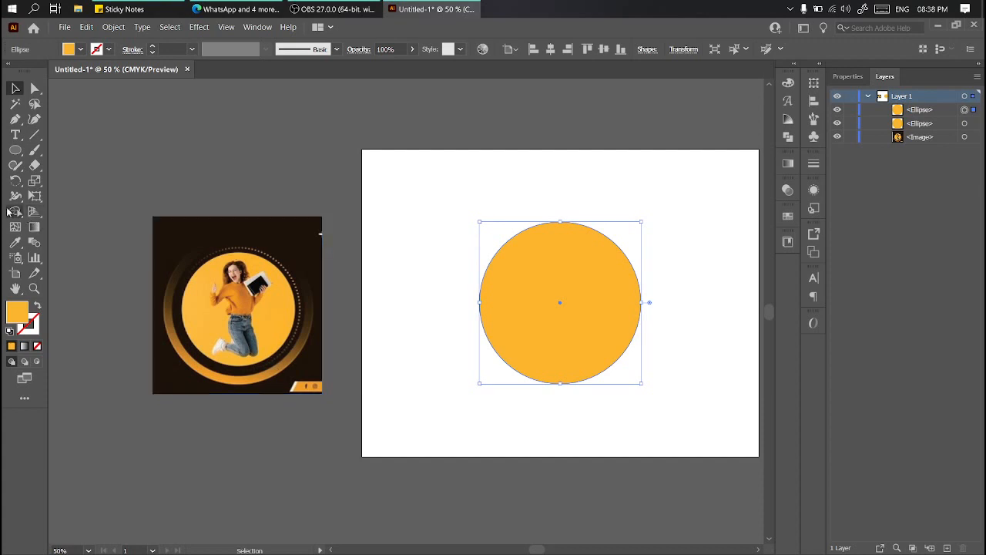
# Sample the color of a dot in the reference image's dotted ring onto the front circle
pyautogui.click(14, 242)
pyautogui.scroll(9, 283, 262)
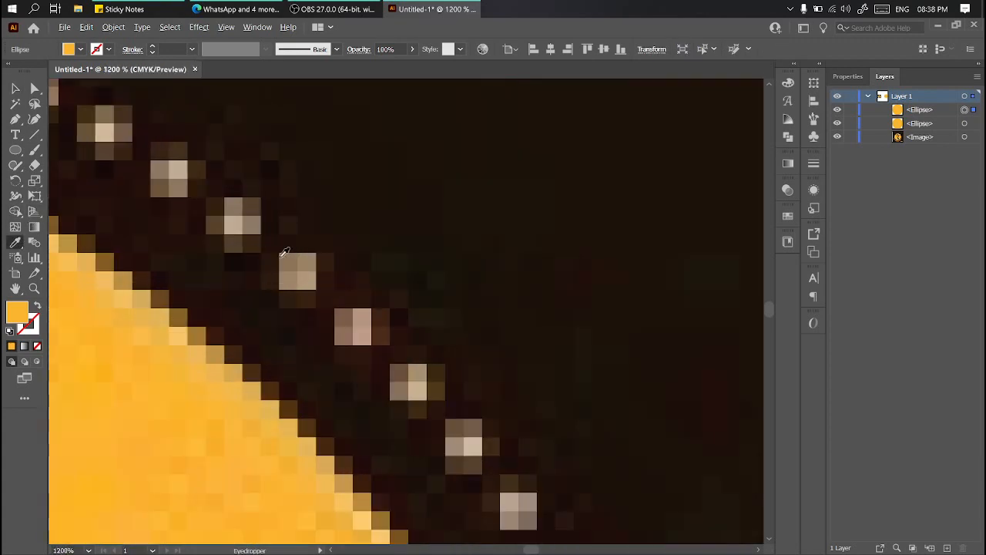
pyautogui.click(311, 272)
pyautogui.scroll(-9, 305, 273)
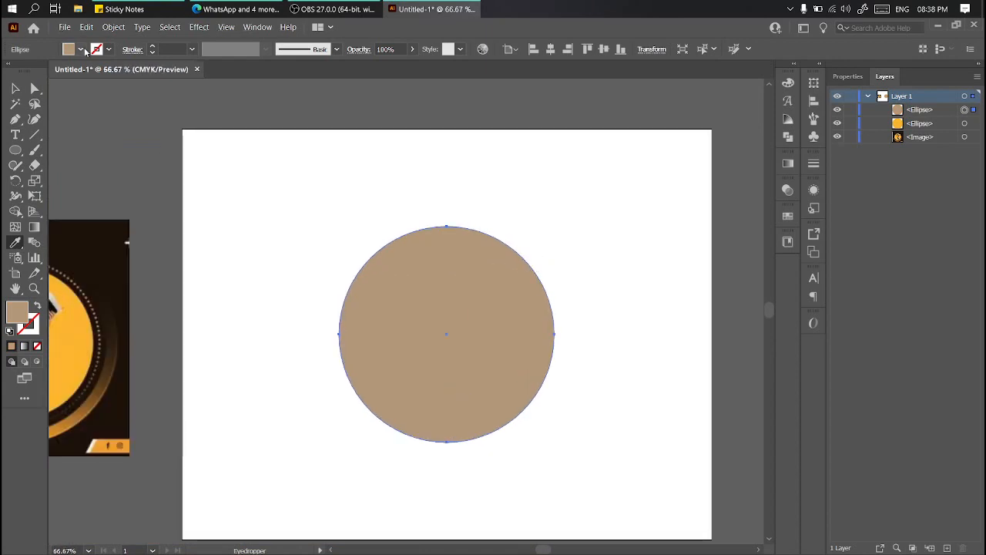
# Fill the front circle with white
pyautogui.click(80, 49)
pyautogui.click(27, 73)
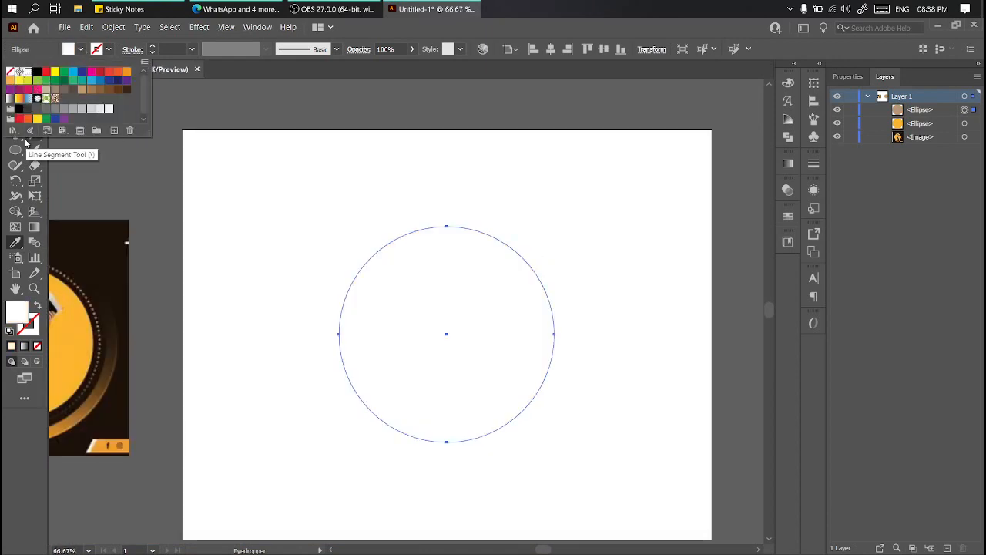
pyautogui.scroll(-2, 337, 274)
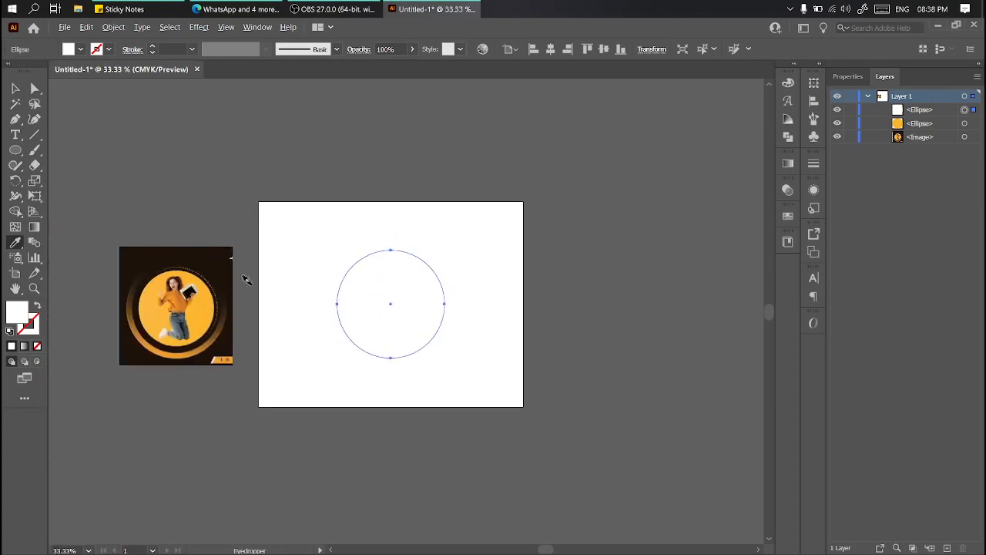
pyautogui.scroll(2, 200, 294)
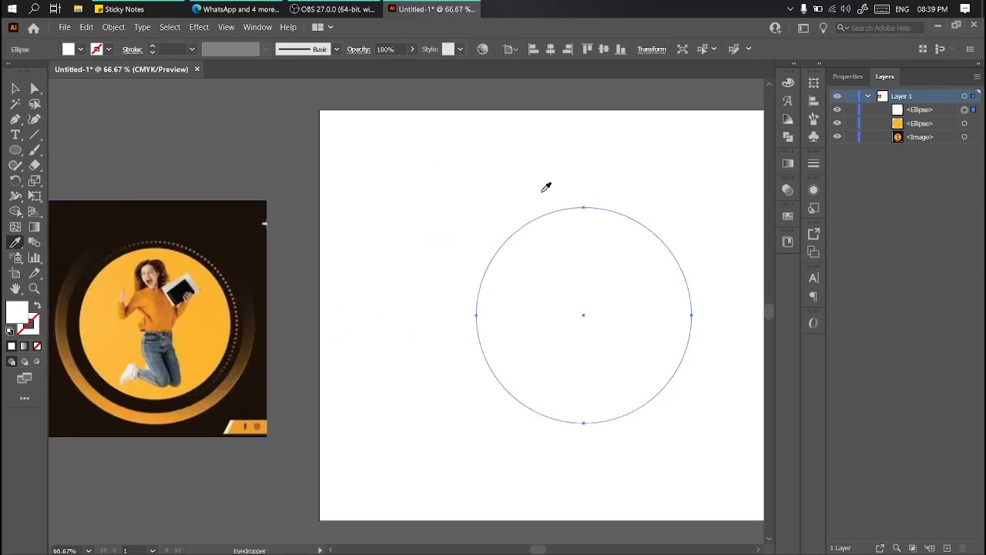
pyautogui.click(72, 51)
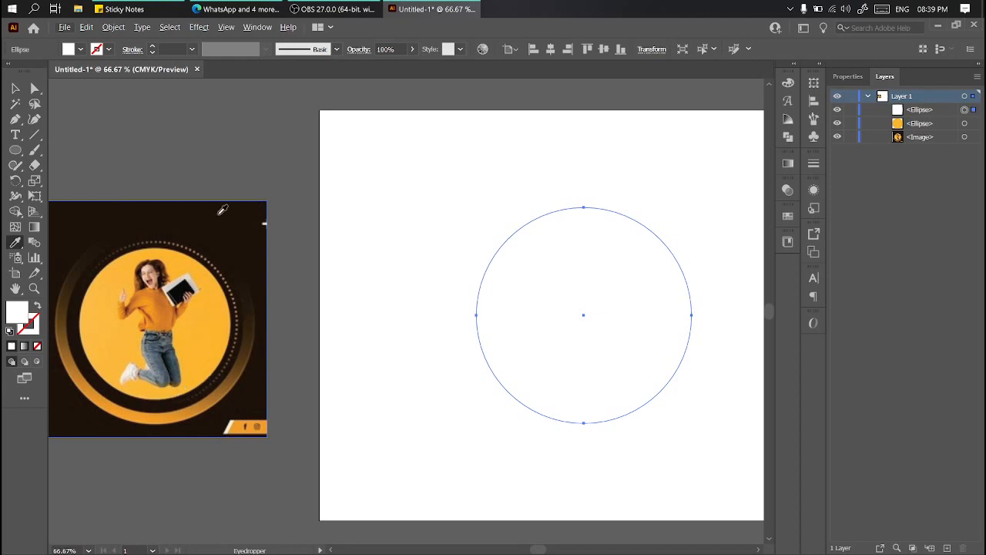
# Draw a rectangle covering the whole artboard and fill it with the dark background color sampled from the reference image
pyautogui.click(16, 88)
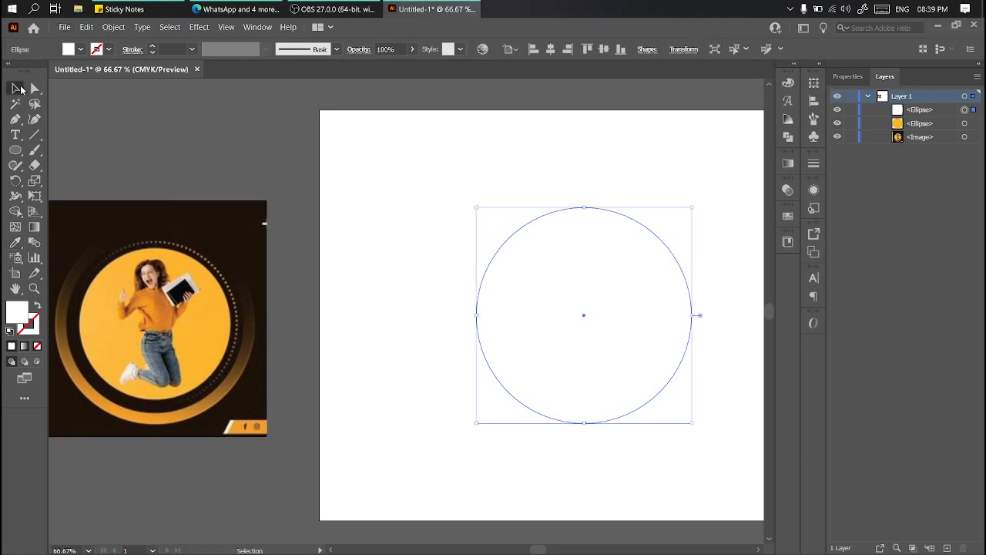
pyautogui.click(15, 150)
pyautogui.click(63, 150)
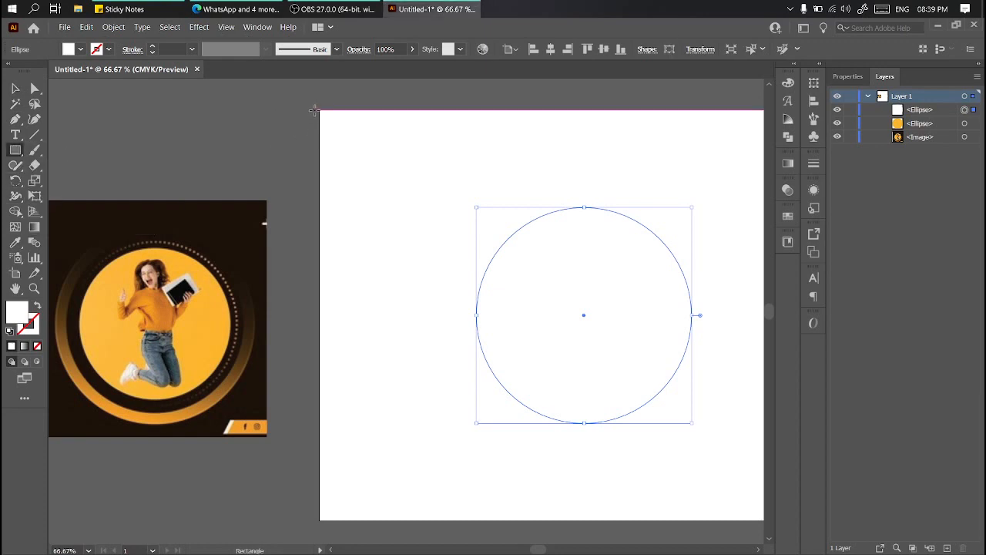
pyautogui.moveTo(319, 110); pyautogui.dragTo(755, 521)
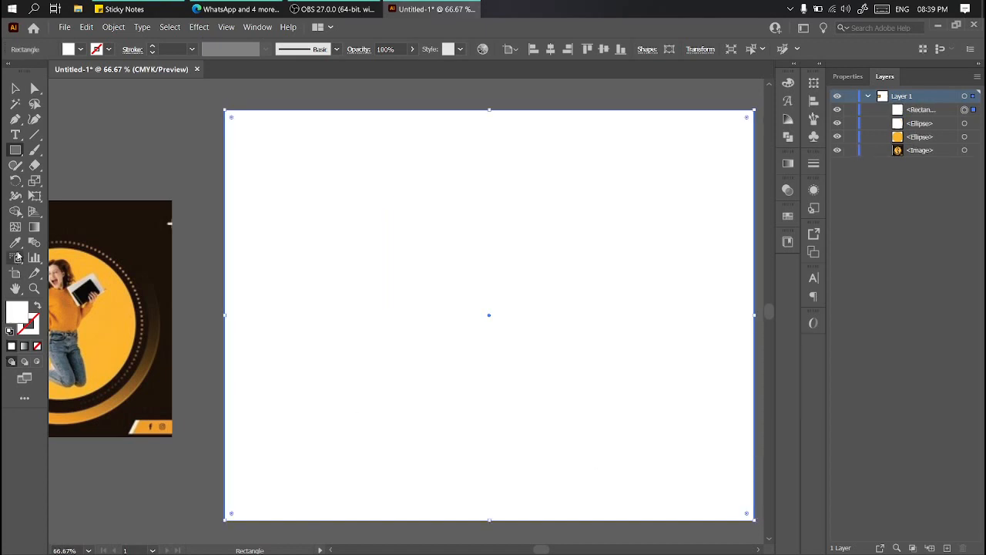
pyautogui.click(16, 242)
pyautogui.click(143, 213)
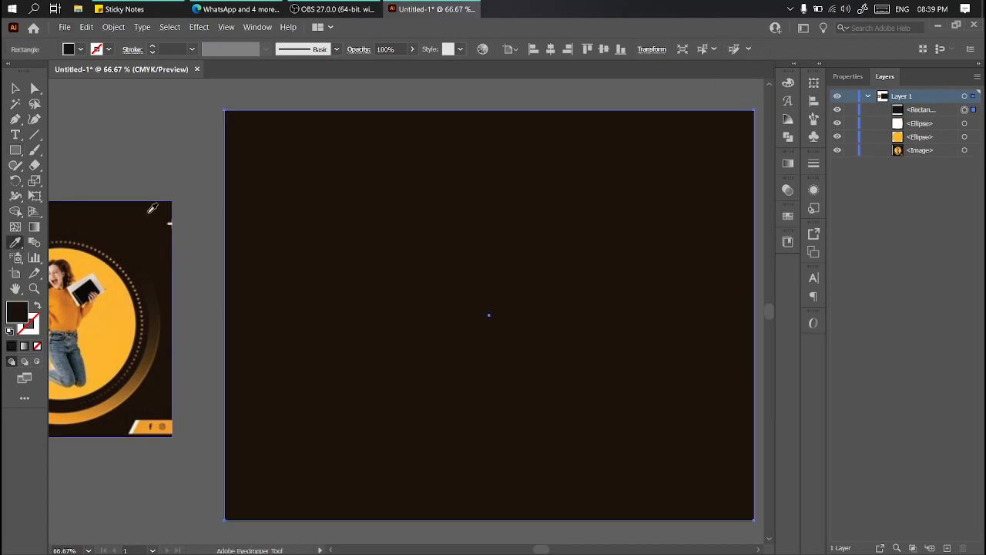
pyautogui.click(16, 86)
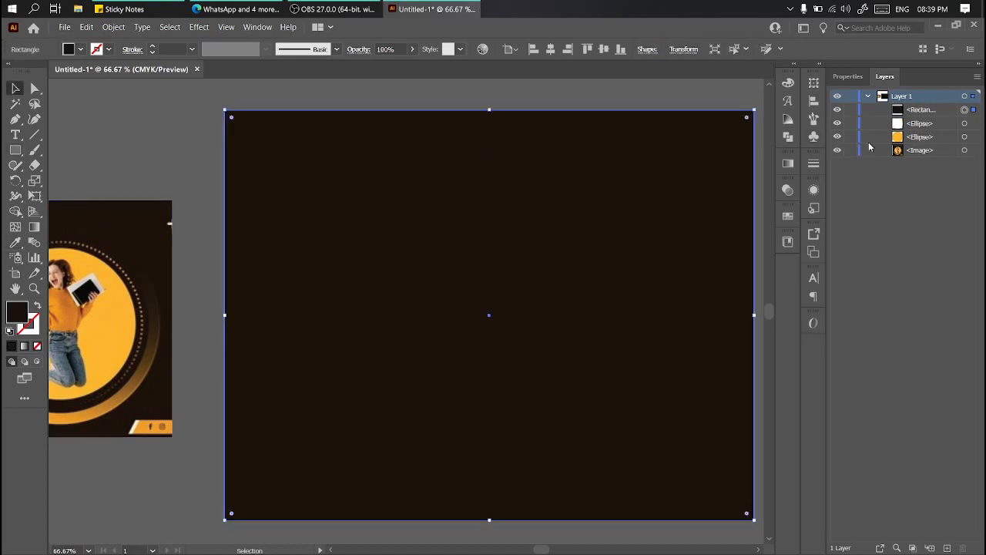
# Move the dark rectangle beneath both circles in the stacking order, and lock it and the reference image
pyautogui.click(950, 108)
pyautogui.moveTo(934, 111); pyautogui.dragTo(938, 148)
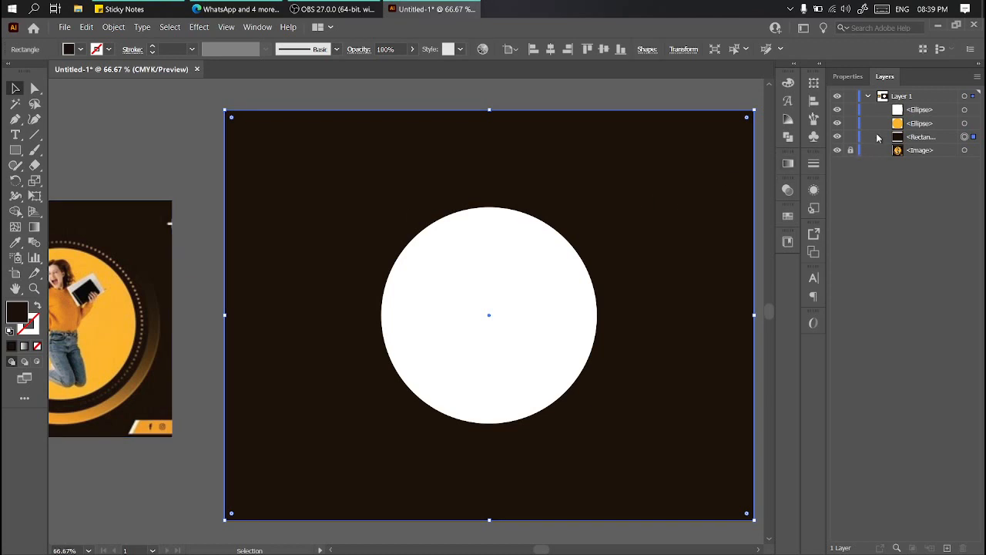
pyautogui.click(851, 138)
# Swap the front circle's white fill to its stroke and enlarge it from the center into a ring around the yellow circle
pyautogui.moveTo(537, 292); pyautogui.dragTo(579, 288)
pyautogui.hotkey('ctrl', 'z')
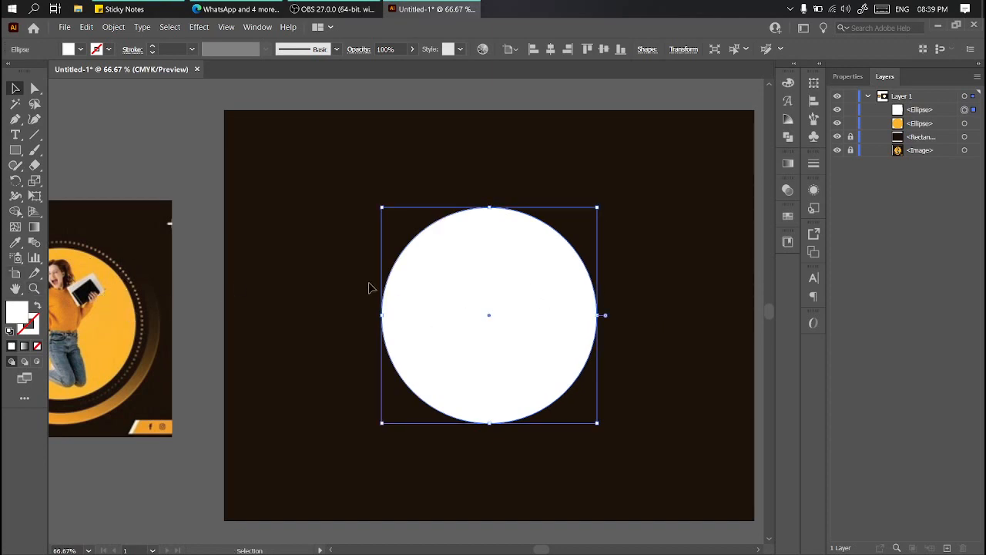
pyautogui.click(37, 306)
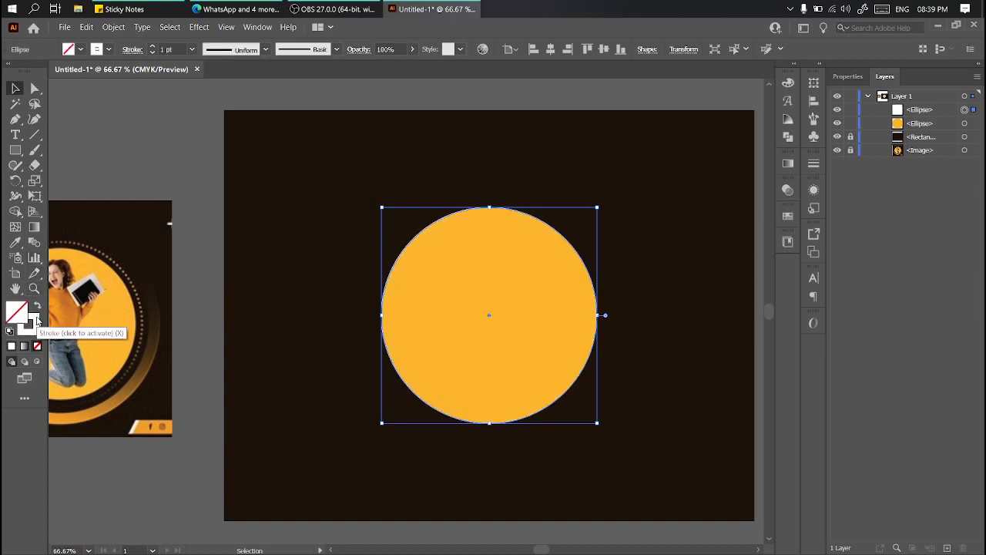
pyautogui.click(32, 325)
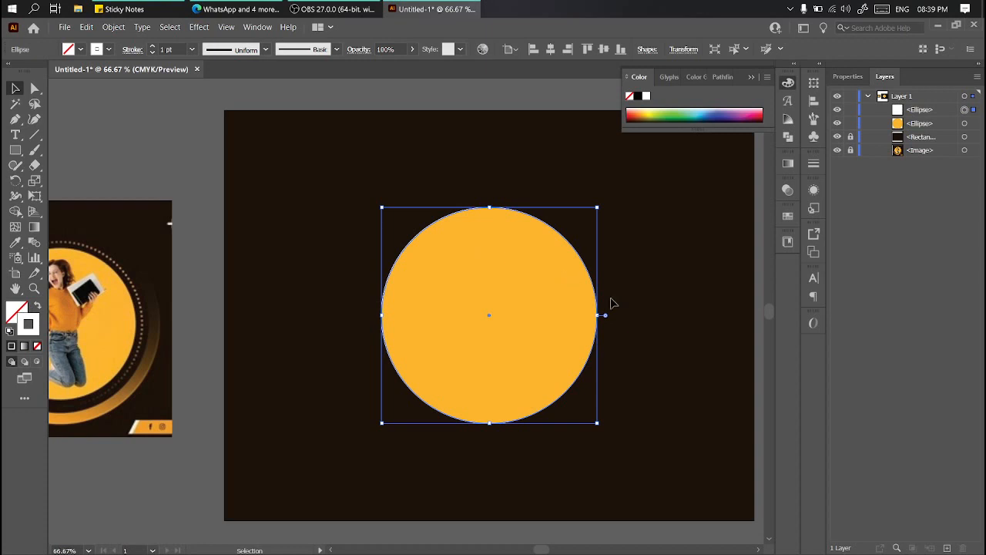
pyautogui.moveTo(597, 315); pyautogui.dragTo(610, 315)
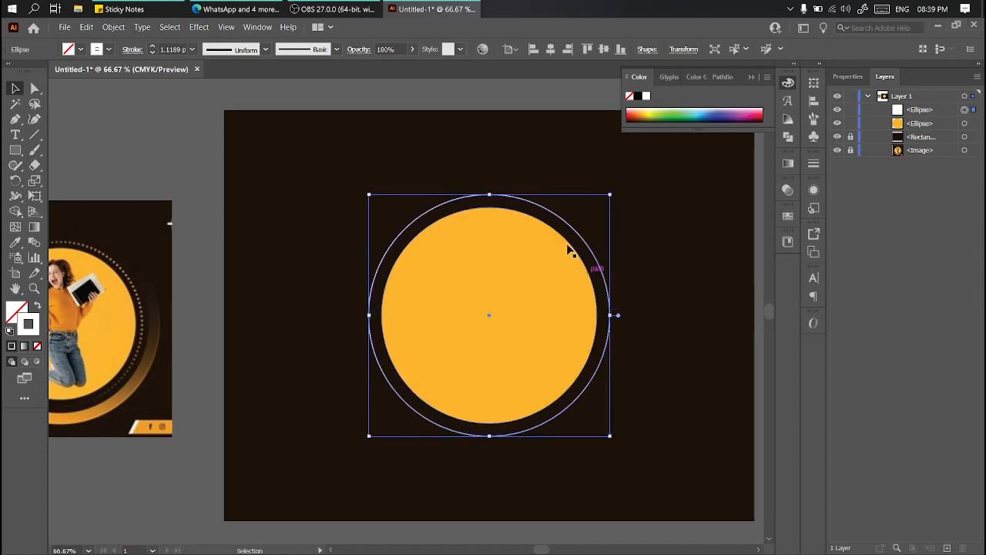
# Set the white ring's stroke weight to 3 pt
pyautogui.click(192, 50)
pyautogui.click(193, 120)
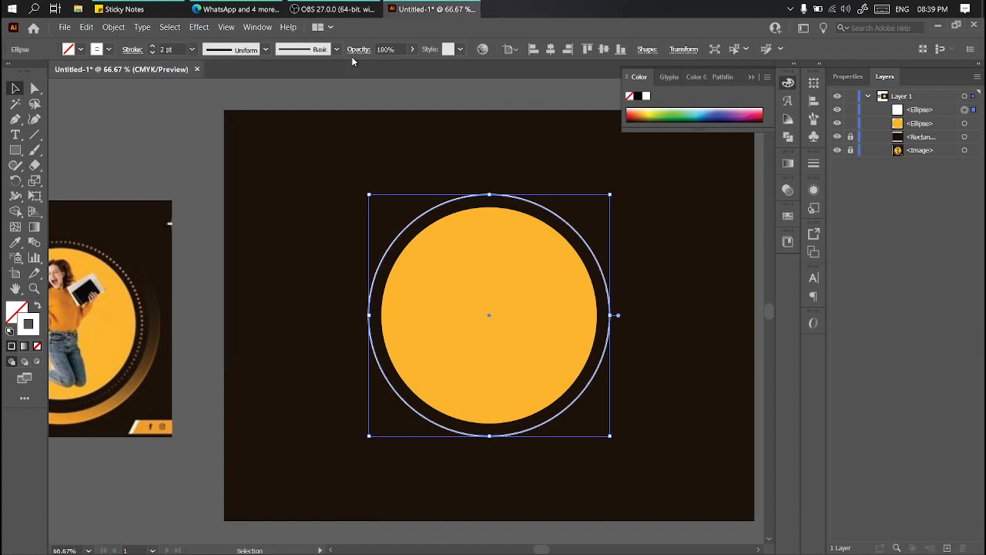
pyautogui.click(193, 49)
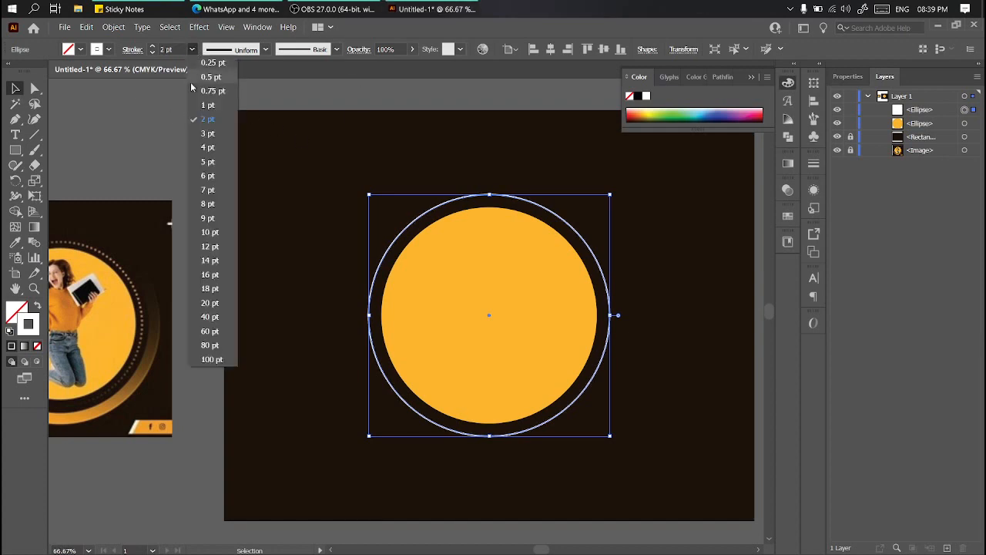
pyautogui.click(213, 133)
pyautogui.click(213, 180)
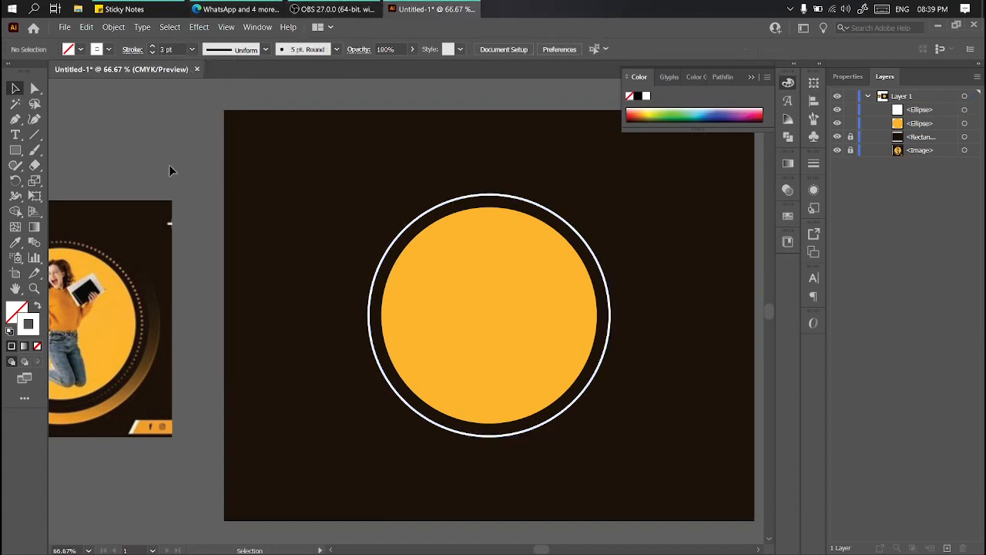
# Turn the white ring's stroke into a dashed line with a 12 pt dash
pyautogui.click(470, 200)
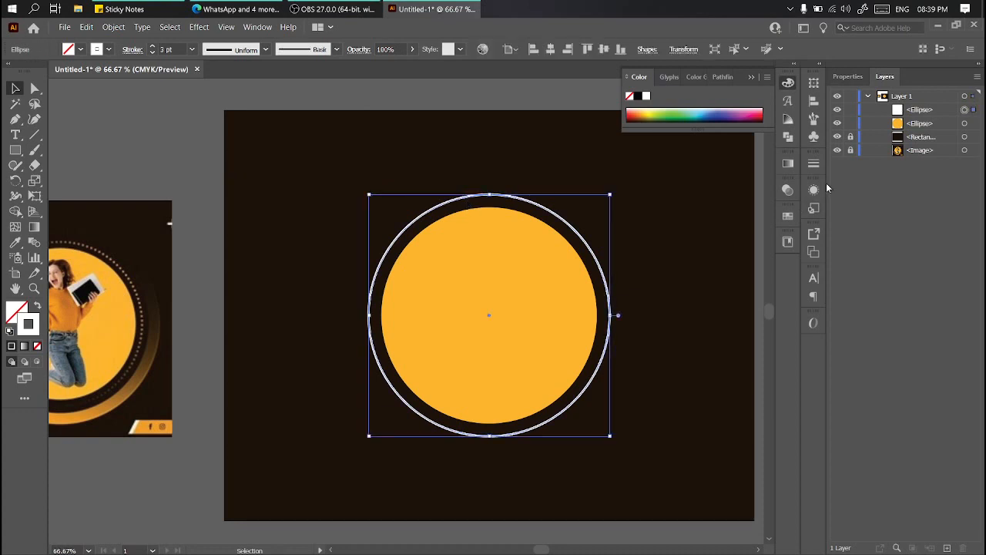
pyautogui.click(814, 163)
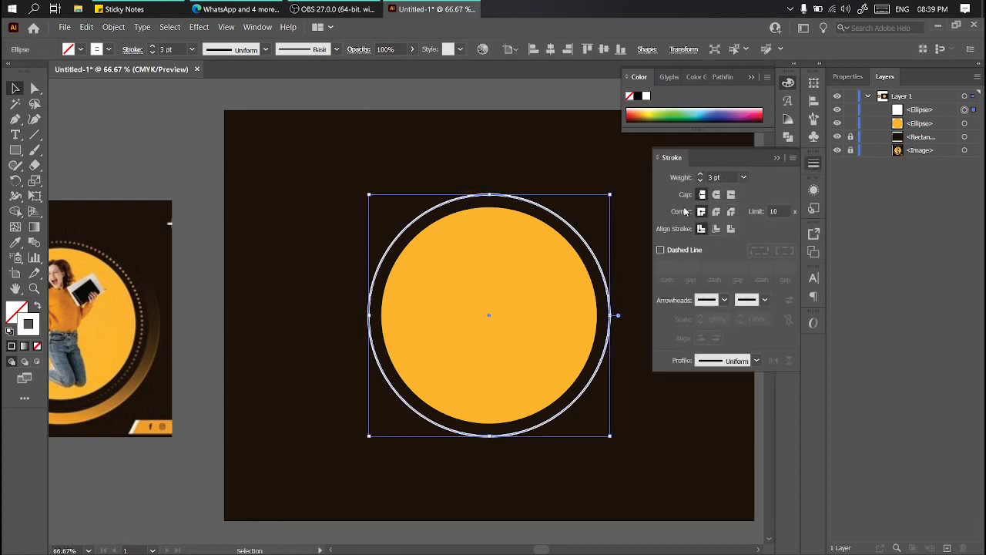
pyautogui.click(815, 163)
pyautogui.click(813, 163)
pyautogui.click(257, 29)
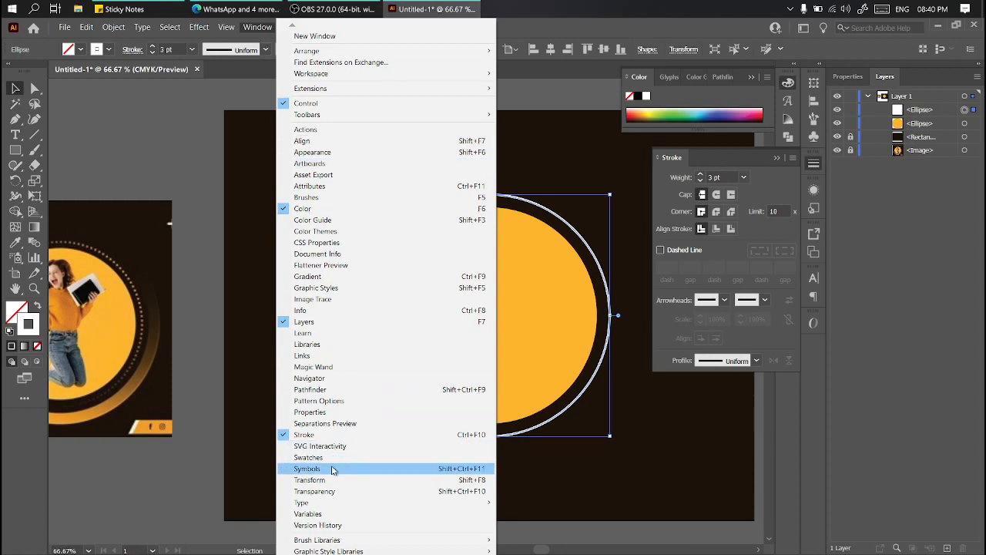
pyautogui.click(818, 165)
pyautogui.click(813, 162)
pyautogui.click(813, 162)
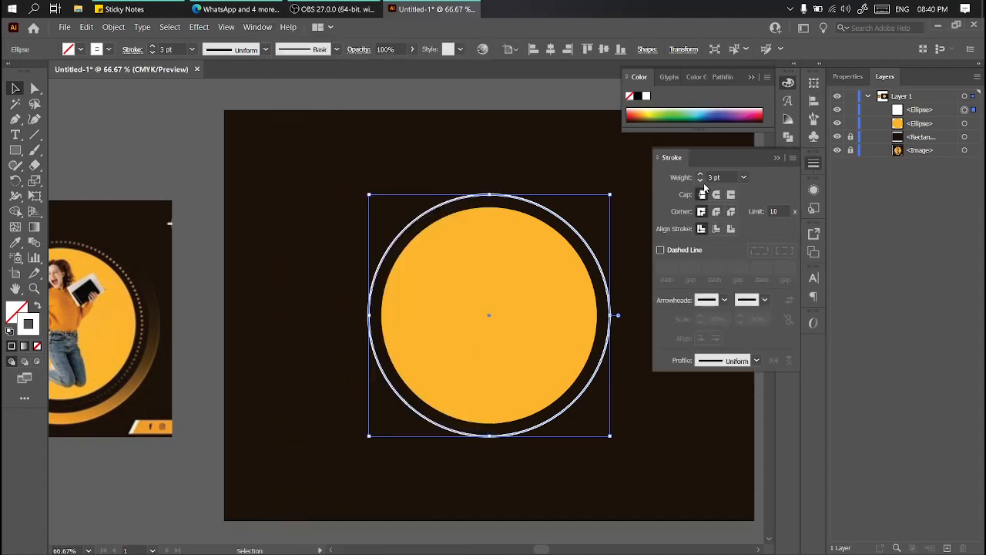
pyautogui.click(672, 250)
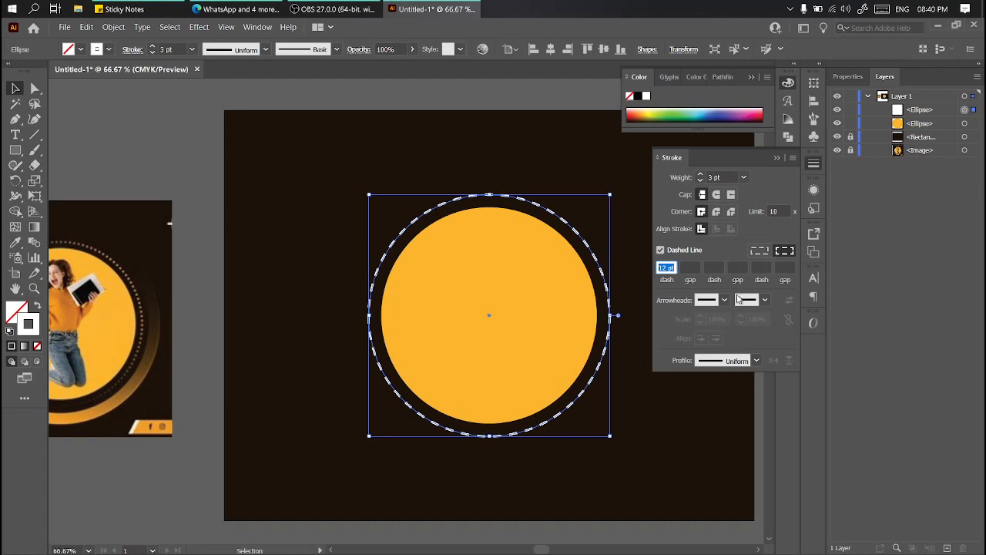
pyautogui.click(707, 299)
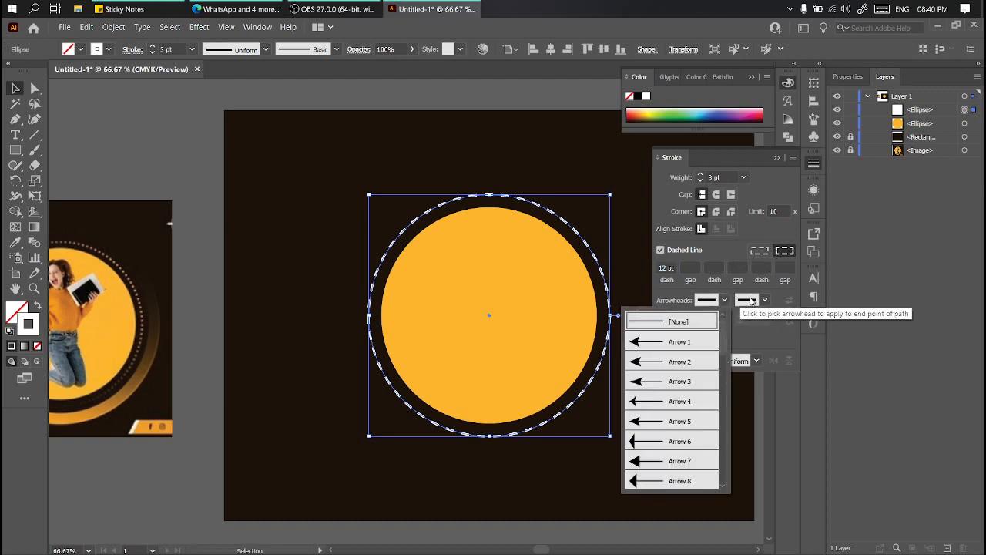
pyautogui.click(751, 299)
pyautogui.click(753, 301)
pyautogui.click(753, 300)
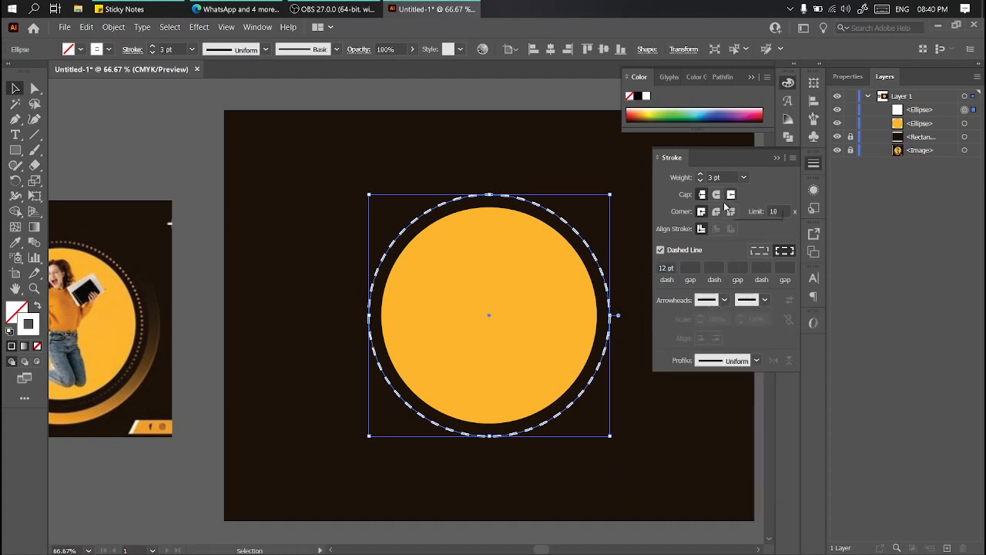
pyautogui.scroll(5, 222, 279)
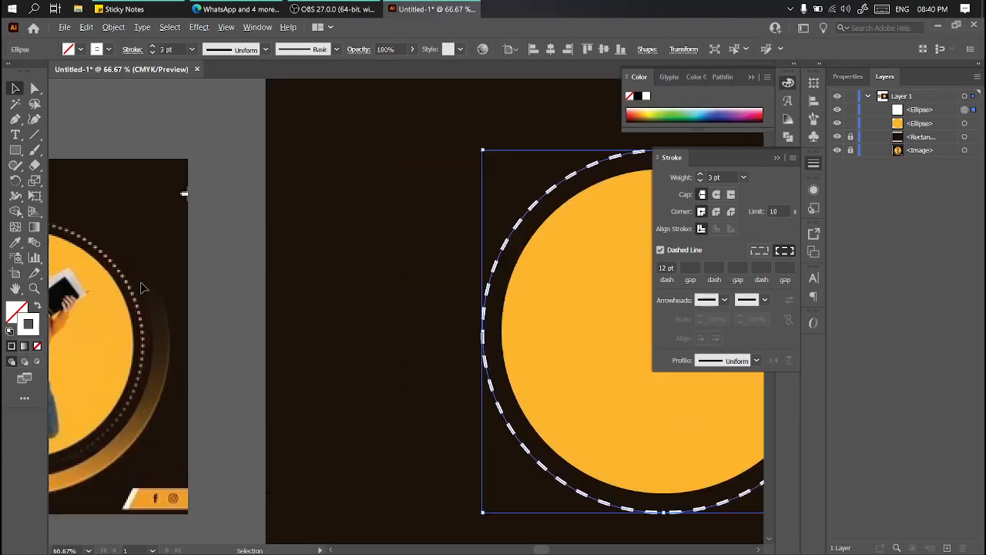
pyautogui.scroll(-3, 119, 299)
pyautogui.scroll(4, 549, 209)
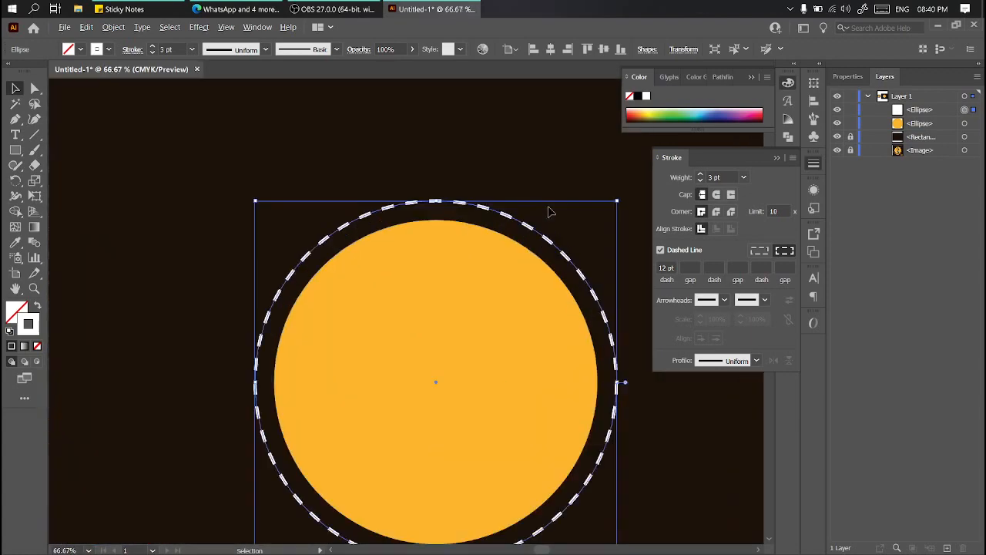
pyautogui.click(553, 232)
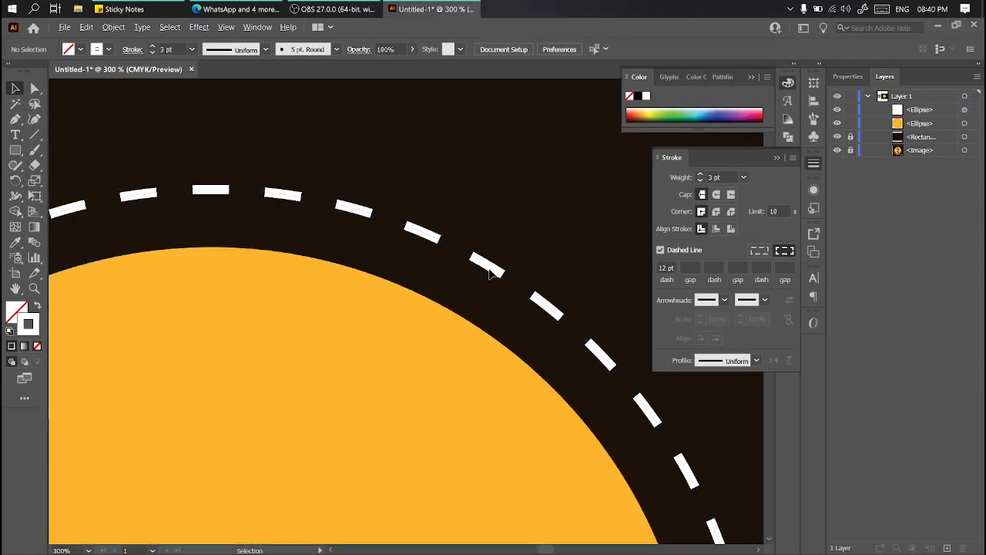
# Give the white ring's dashed stroke a round cap and keep the ring selected
pyautogui.scroll(-3, 488, 266)
pyautogui.click(505, 271)
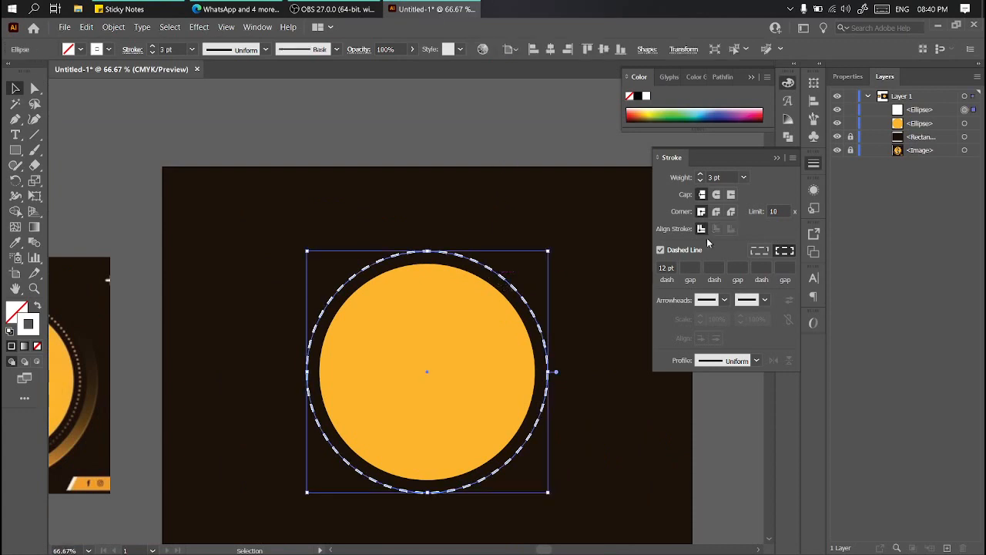
pyautogui.click(717, 195)
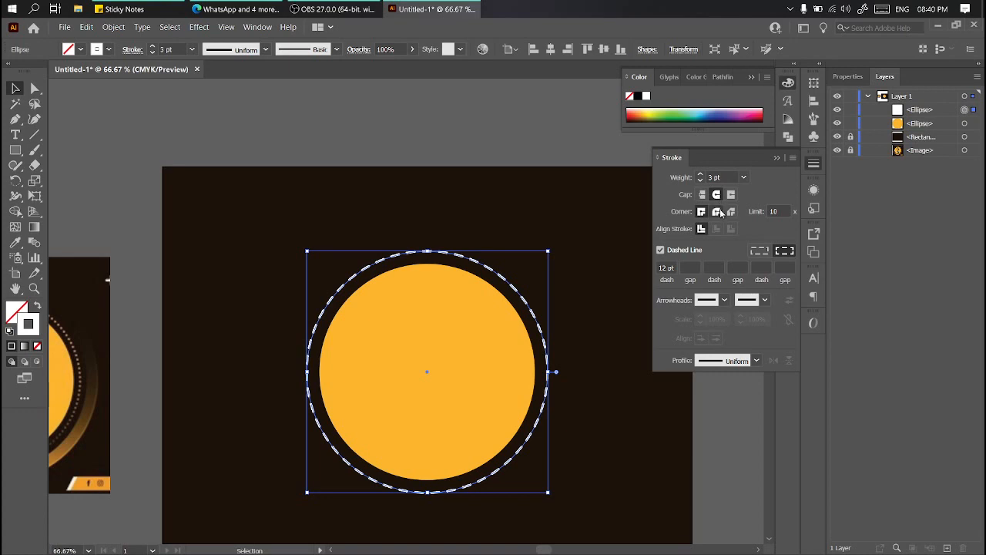
pyautogui.scroll(1, 493, 334)
pyautogui.click(560, 256)
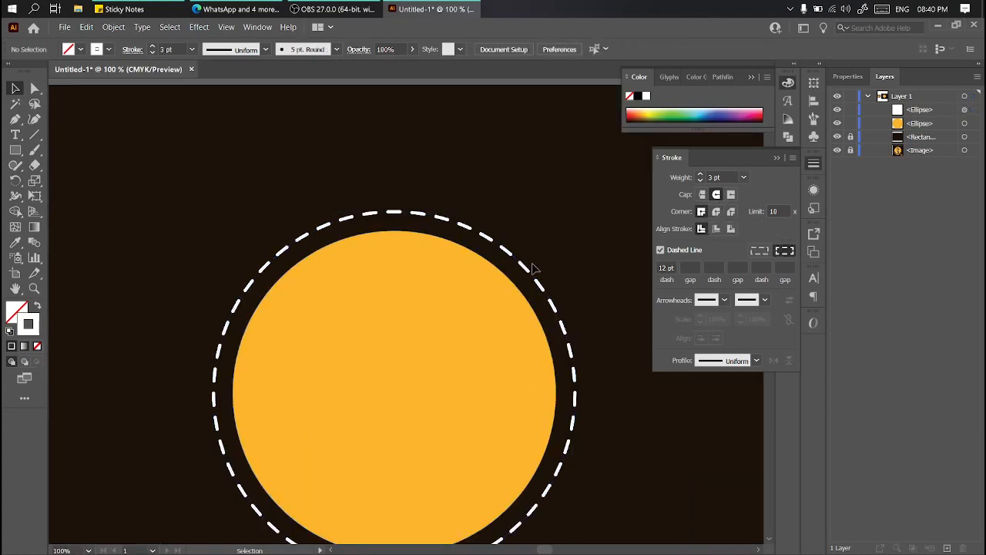
pyautogui.click(528, 262)
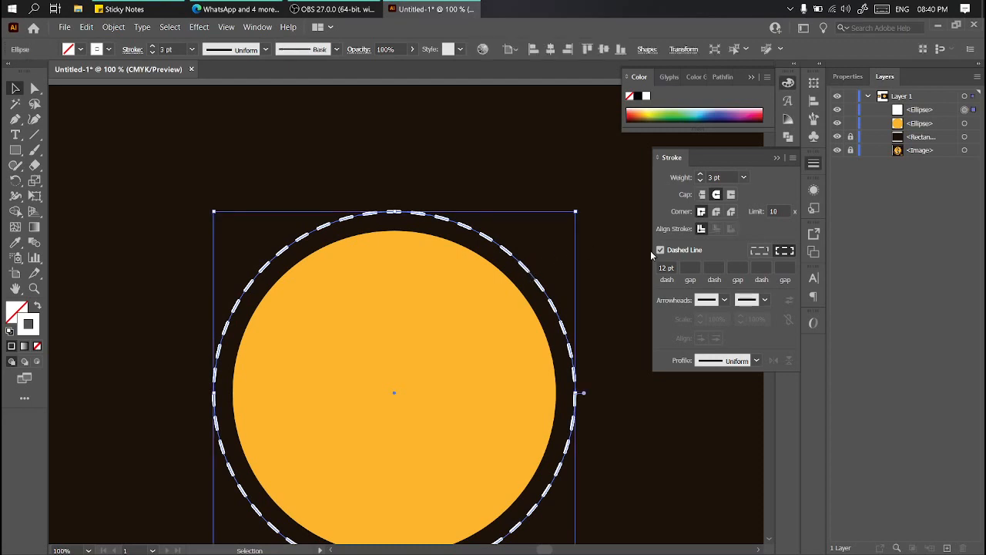
# Set the ring's first gap and all remaining dash and gap values to 12 pt
pyautogui.click(716, 212)
pyautogui.click(681, 268)
pyautogui.press('Tab')
pyautogui.click(747, 361)
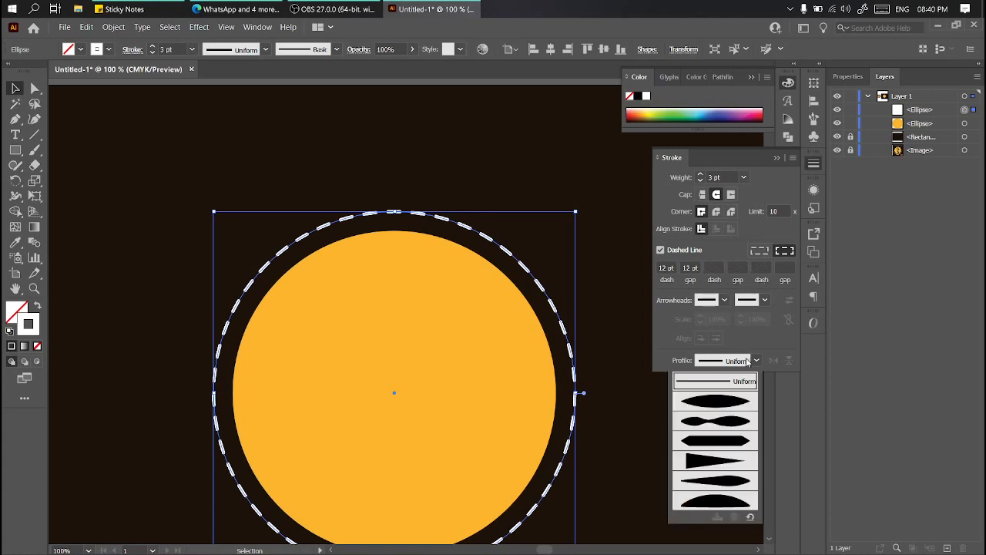
pyautogui.click(747, 360)
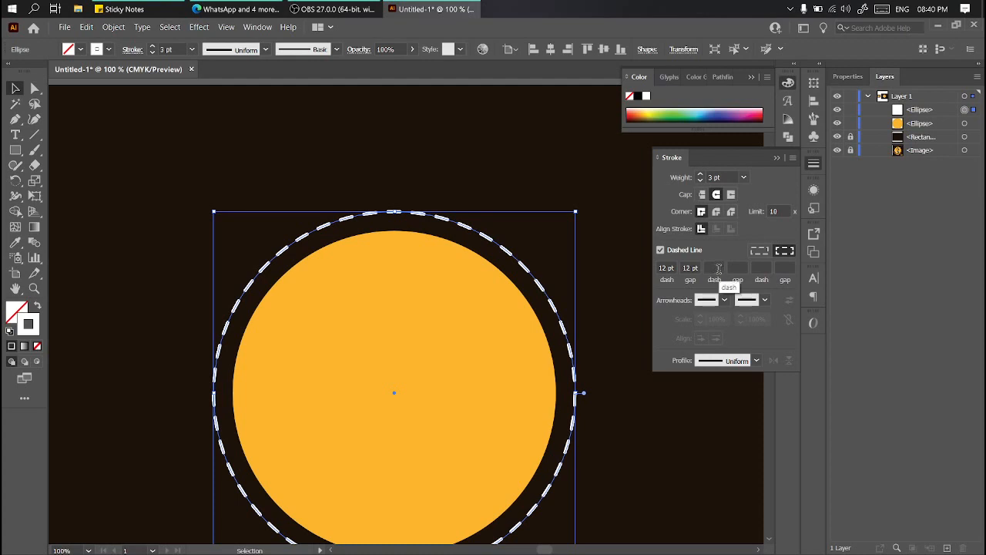
pyautogui.click(714, 267)
pyautogui.write('1')
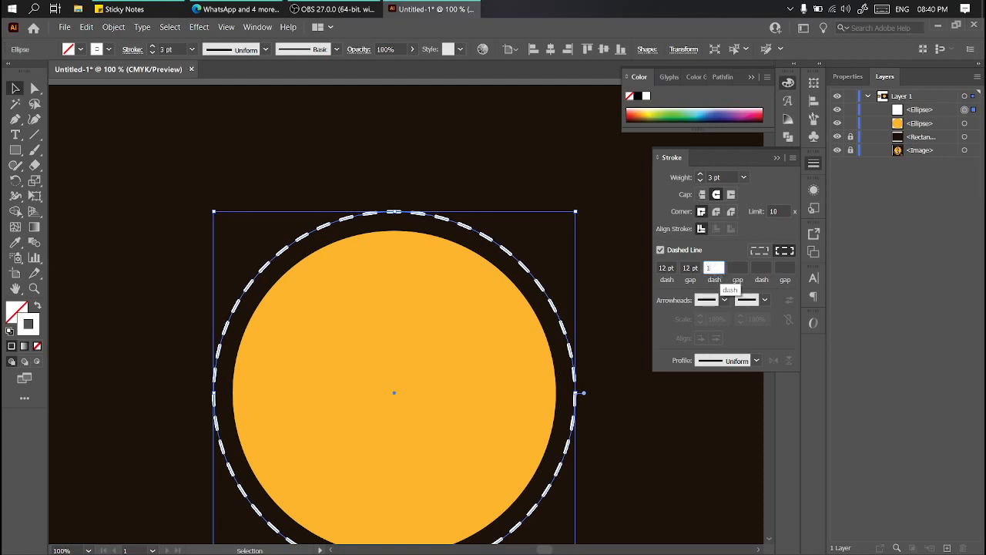
pyautogui.write('2')
pyautogui.press('Tab')
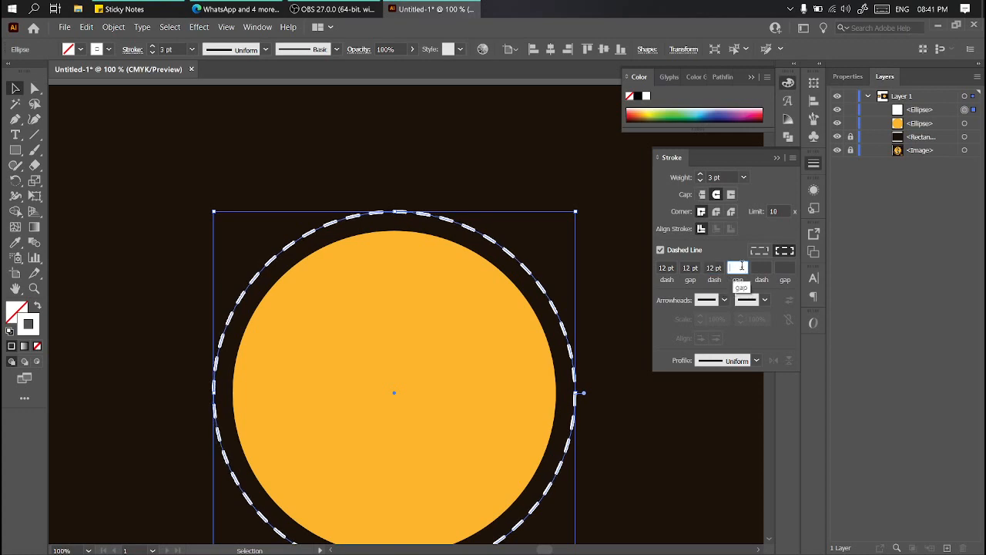
pyautogui.press('Tab')
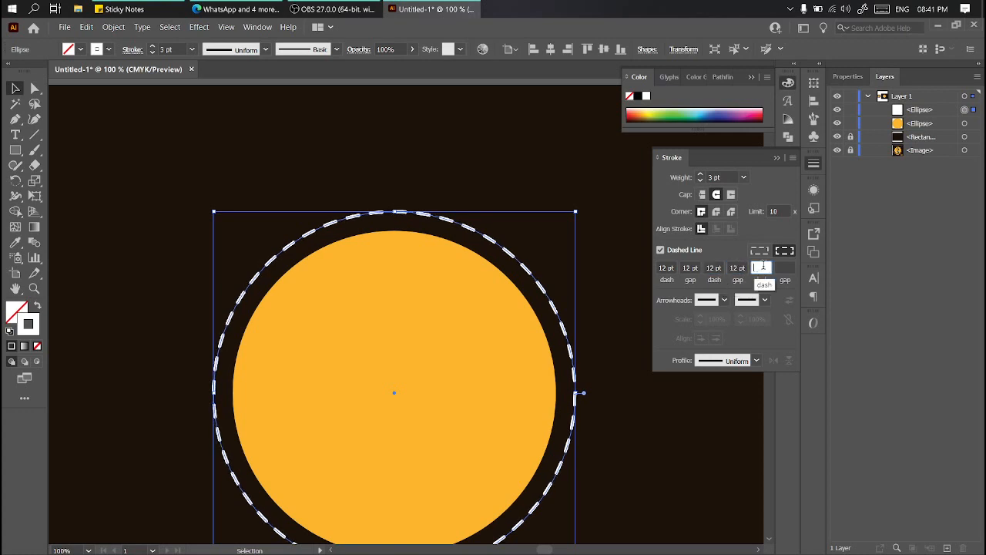
pyautogui.write('12')
pyautogui.press('Tab')
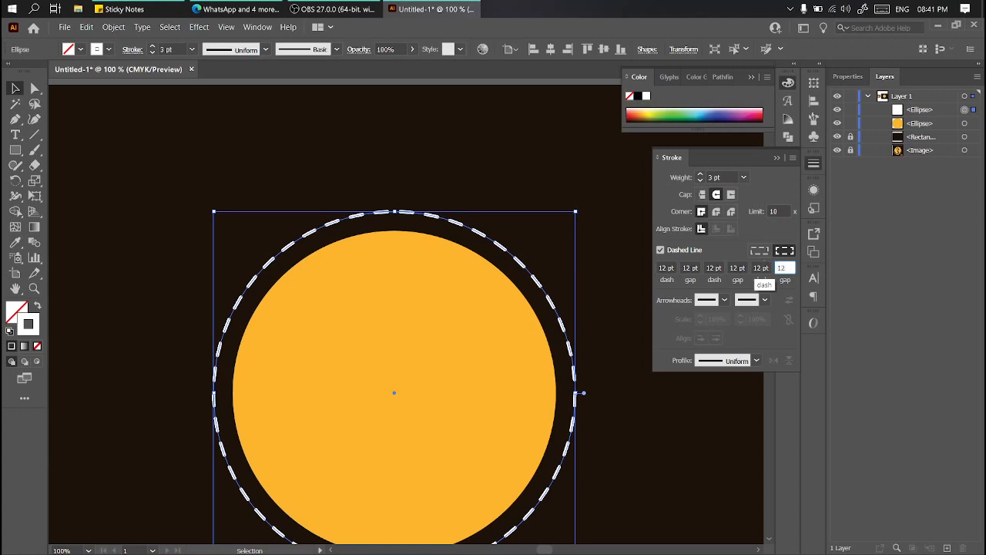
pyautogui.press('Tab')
# Set the ring's first dash and gap to 6 pt and the remaining dash and gap values to 0 pt
pyautogui.click(667, 267)
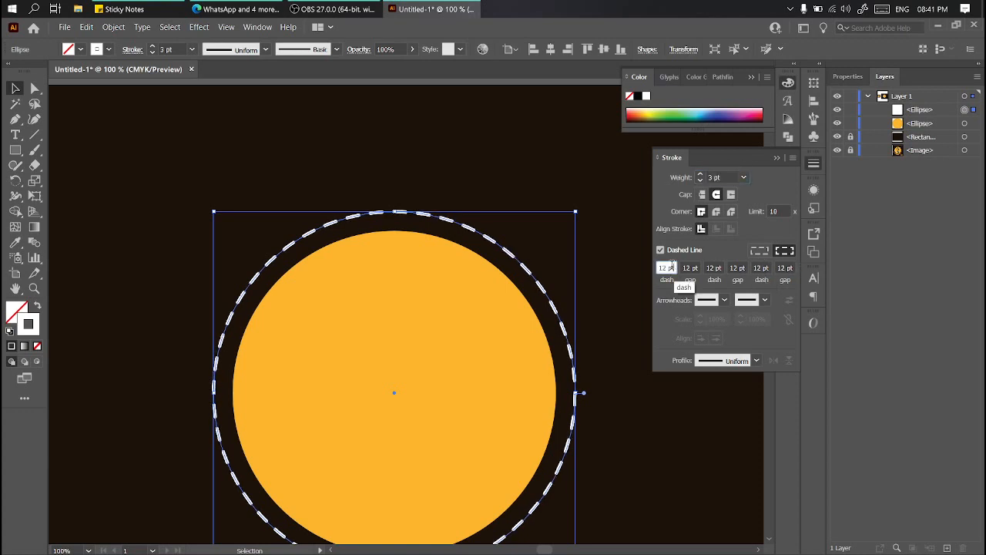
pyautogui.write('6')
pyautogui.press('Tab')
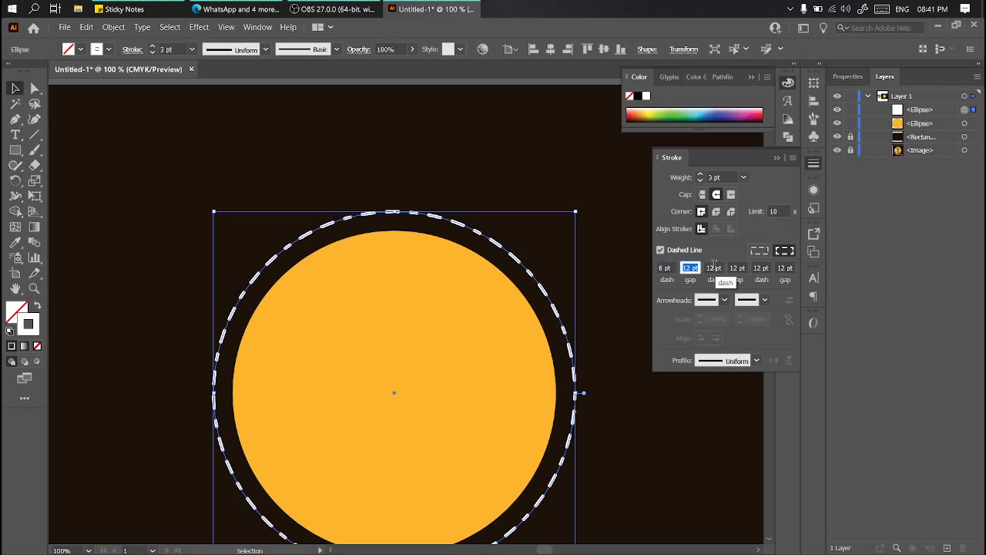
pyautogui.write('6')
pyautogui.press('Tab')
pyautogui.write('0')
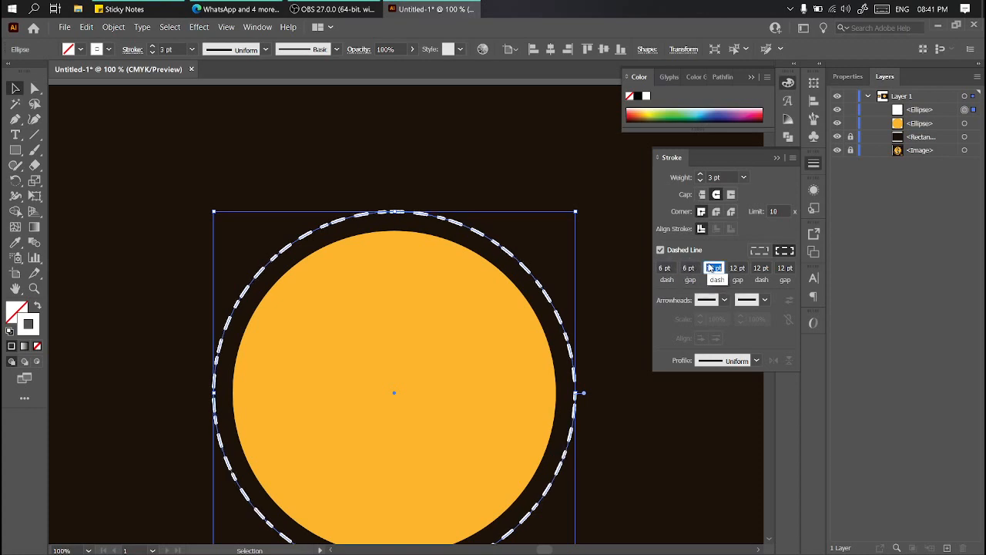
pyautogui.press('Tab')
pyautogui.write('0')
pyautogui.press('Tab')
pyautogui.write('0')
pyautogui.press('Tab')
pyautogui.write('0')
pyautogui.press('Tab')
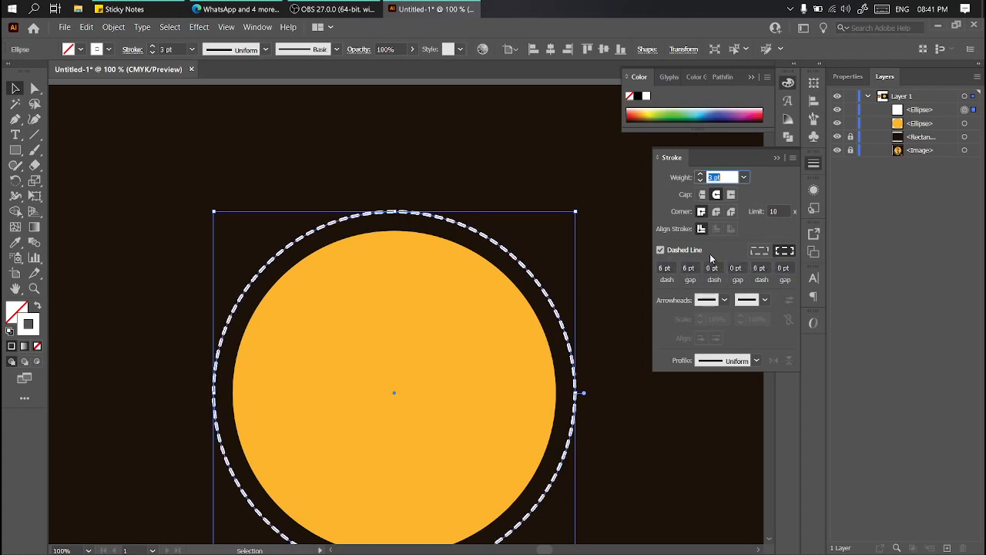
# Shorten the ring's first dash to 2 pt and check the dashes up close
pyautogui.click(669, 267)
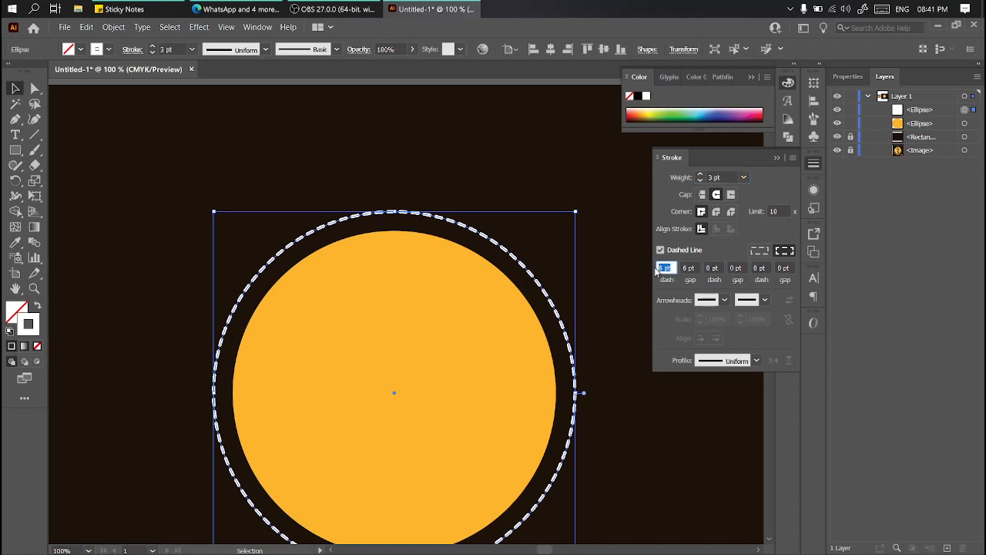
pyautogui.write('2')
pyautogui.press('Tab')
pyautogui.scroll(3, 539, 308)
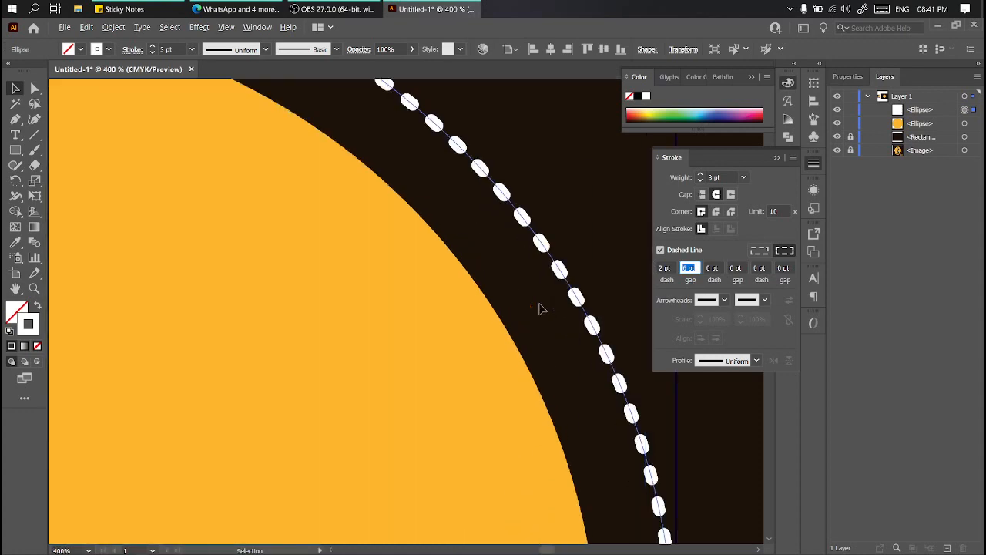
# Set the ring's first dash to 0 pt so the rounded dashes become dots
pyautogui.click(668, 267)
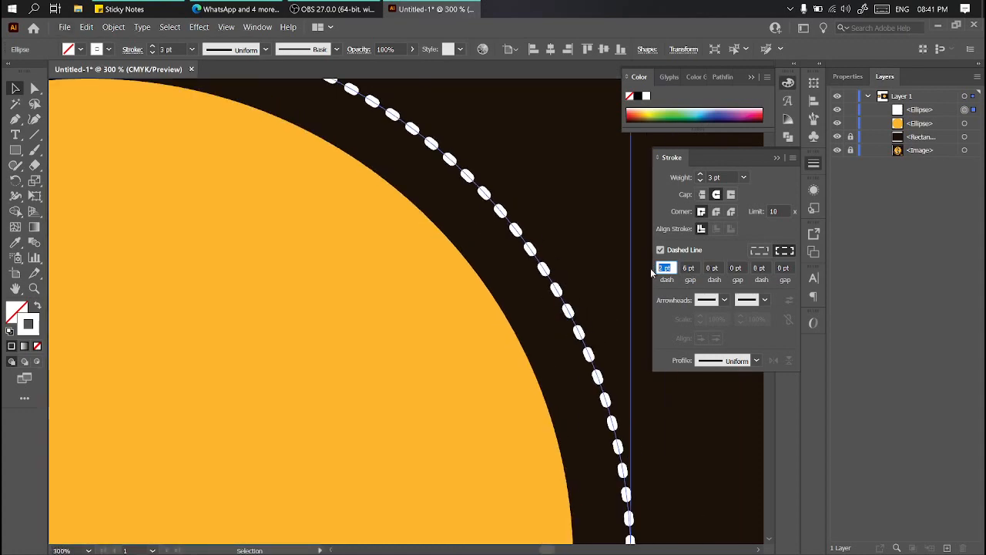
pyautogui.write('0')
pyautogui.press('Tab')
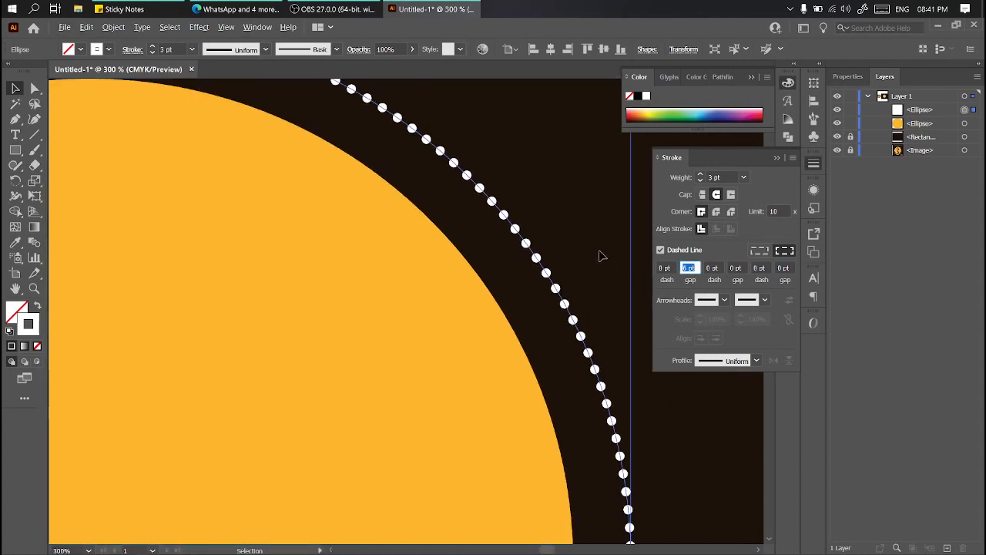
pyautogui.scroll(-2, 598, 254)
pyautogui.click(627, 245)
pyautogui.scroll(3, 598, 254)
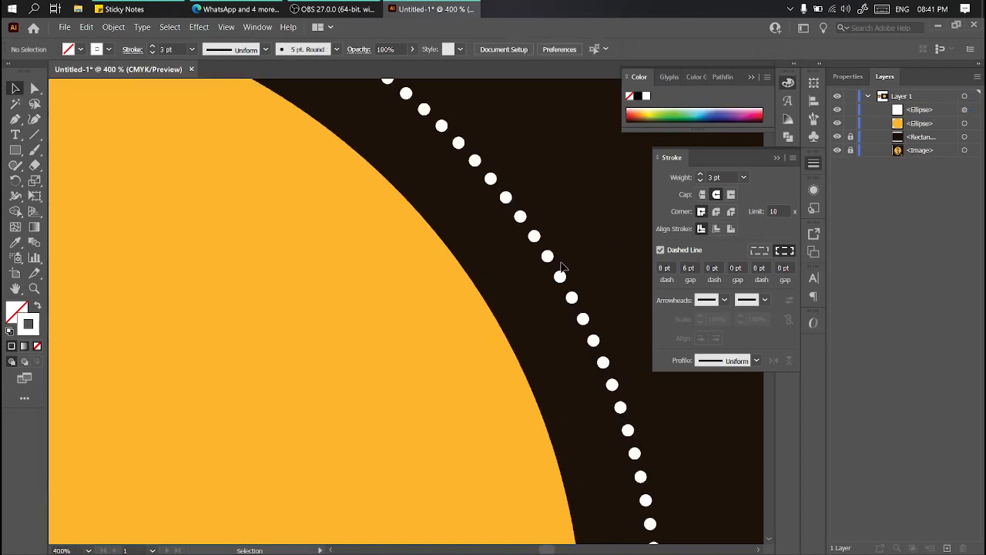
# Try gap values of 0 pt and 2 pt on the dotted ring
pyautogui.click(549, 256)
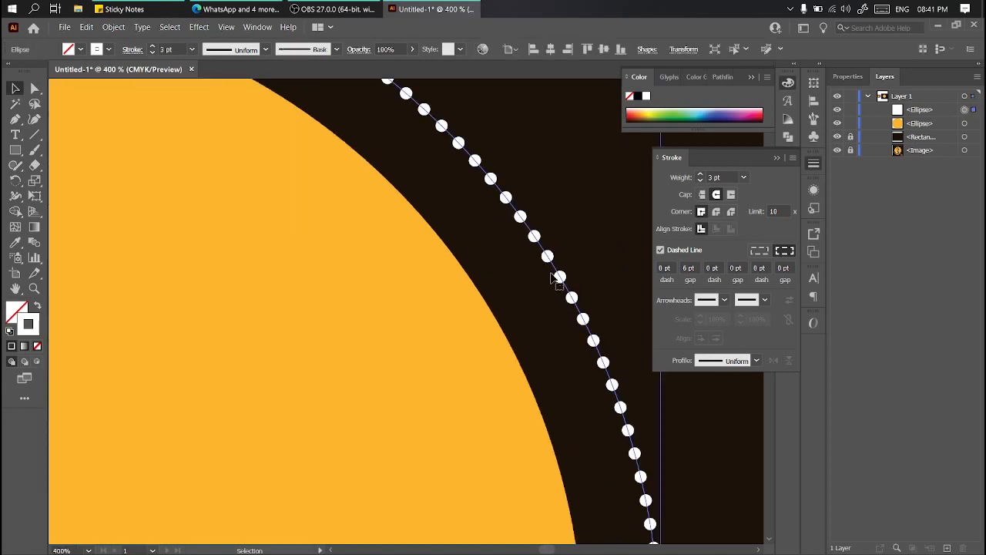
pyautogui.click(698, 270)
pyautogui.write('0')
pyautogui.press('Tab')
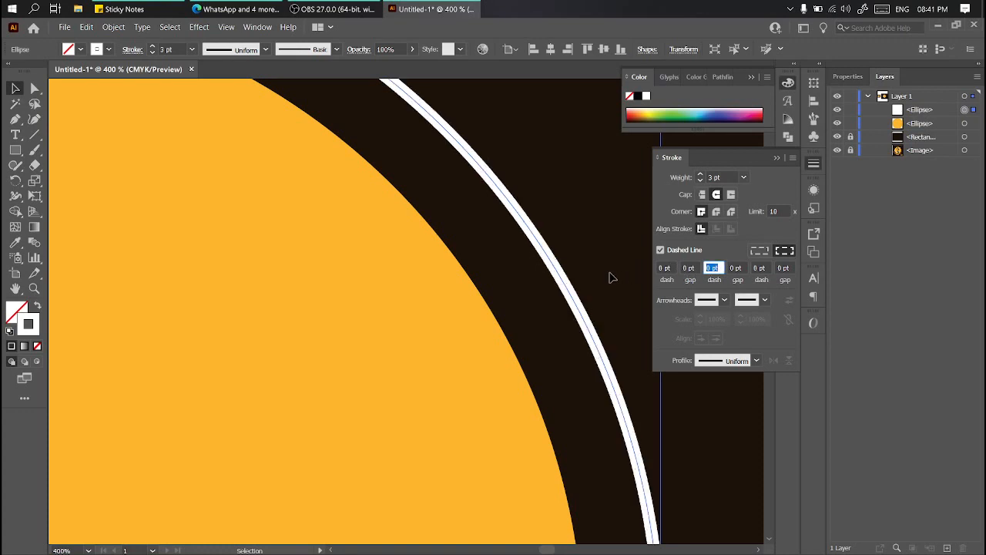
pyautogui.click(694, 266)
pyautogui.write('2')
pyautogui.press('Tab')
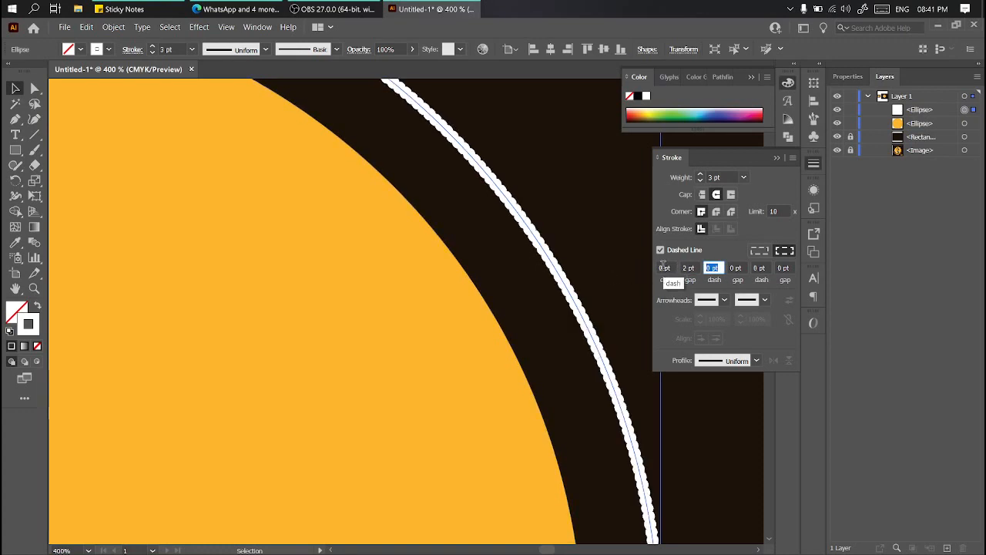
# Increase the gap between the ring's dots to 10 pt and check the whole ring
pyautogui.click(688, 267)
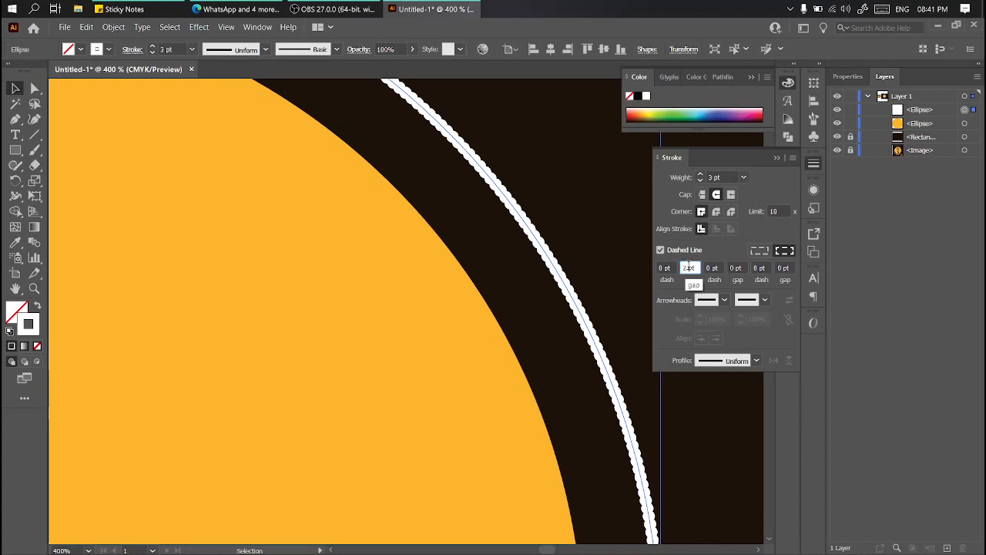
pyautogui.press('Up')
pyautogui.press('Up')
pyautogui.press('Up')
pyautogui.press('Up')
pyautogui.press('Up')
pyautogui.press('Up')
pyautogui.press('Up')
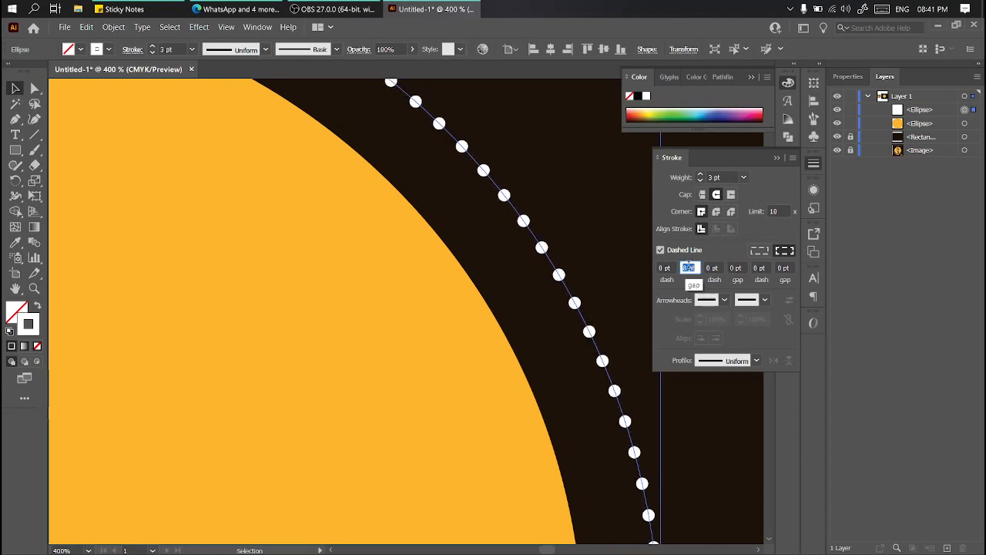
pyautogui.press('Up')
pyautogui.scroll(-3, 529, 267)
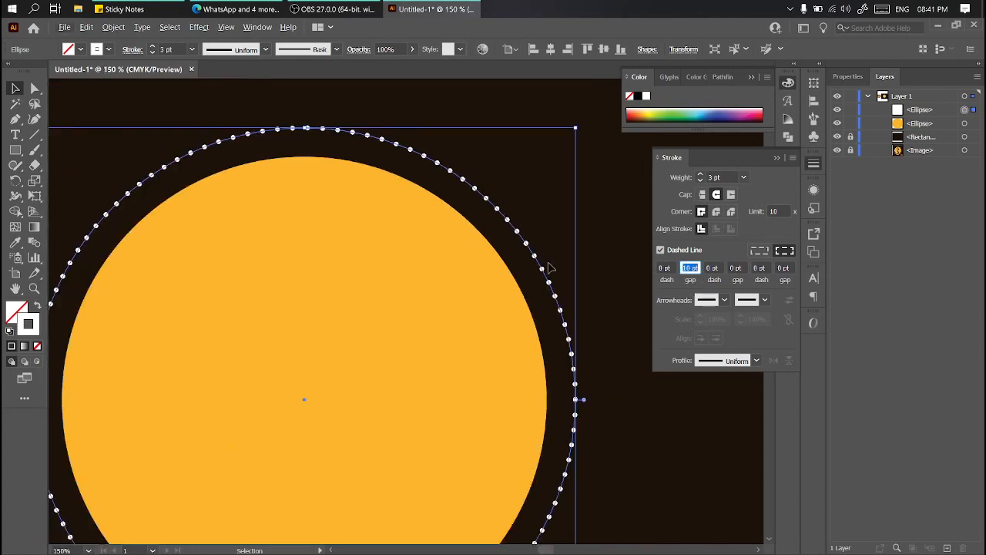
# Try progressively longer dashes on the white ring, and return the first dash to 0 pt
pyautogui.click(665, 267)
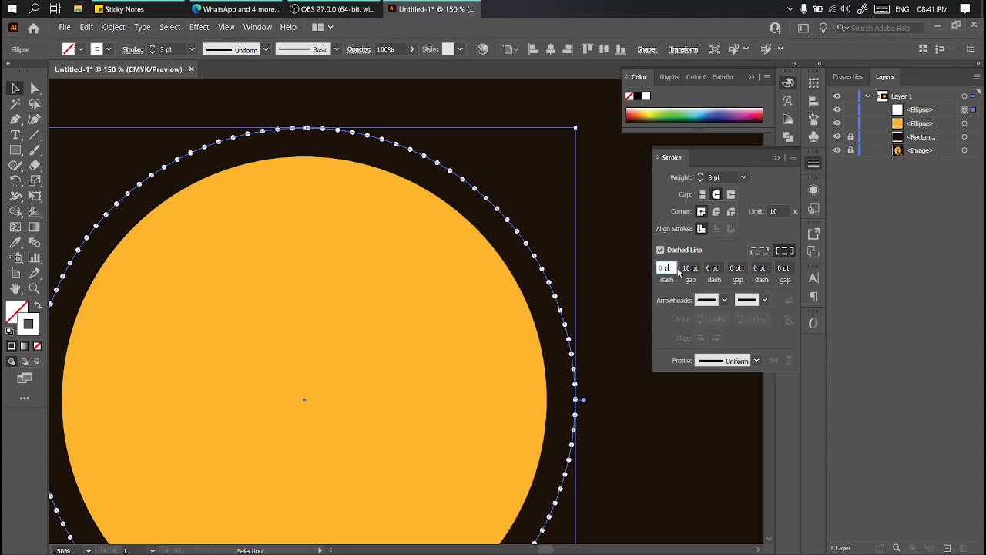
pyautogui.press('Up')
pyautogui.press('Up')
pyautogui.press('Up')
pyautogui.press('Up')
pyautogui.press('Up')
pyautogui.press('Up')
pyautogui.press('Up')
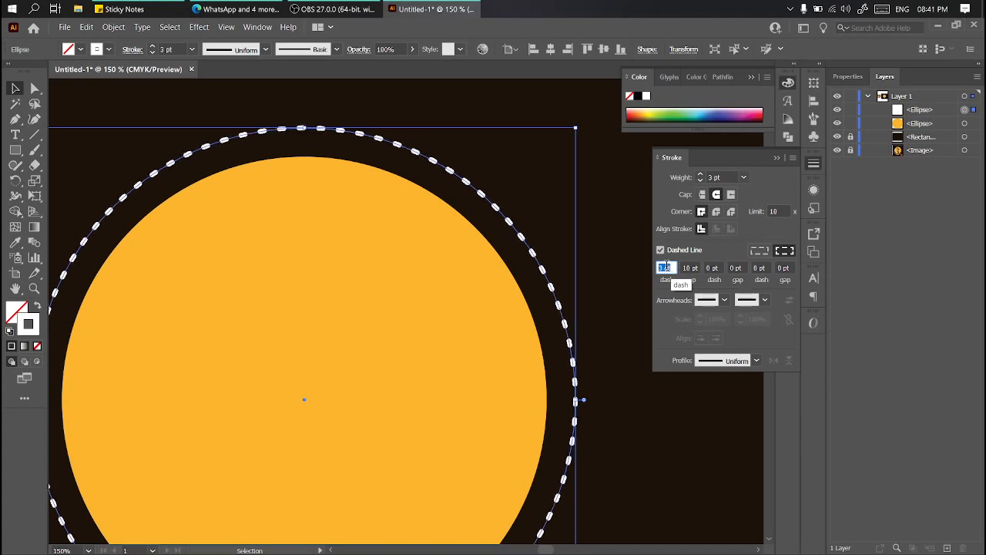
pyautogui.press('Up')
pyautogui.press('Up')
pyautogui.press('Up')
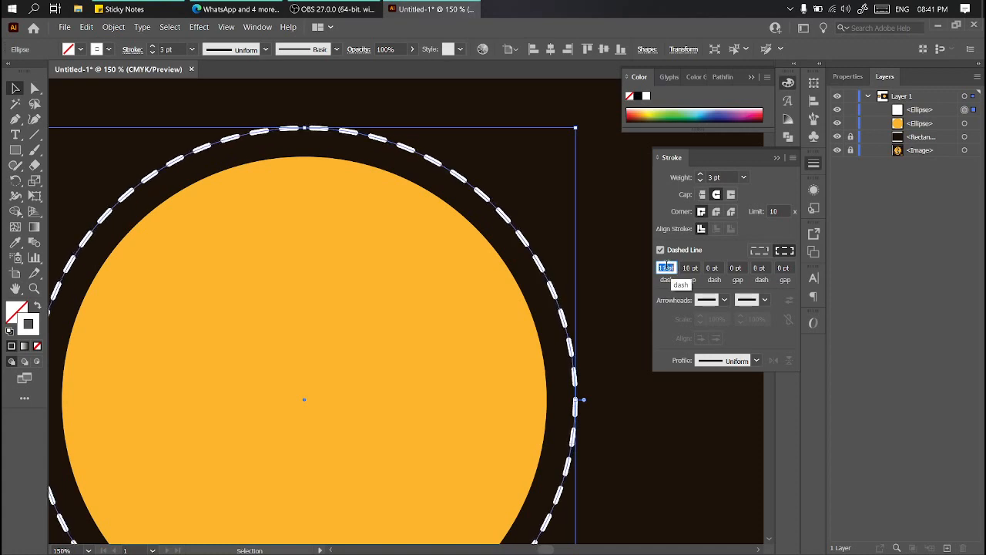
pyautogui.press('Down')
pyautogui.press('Down')
pyautogui.press('Down')
pyautogui.press('Down')
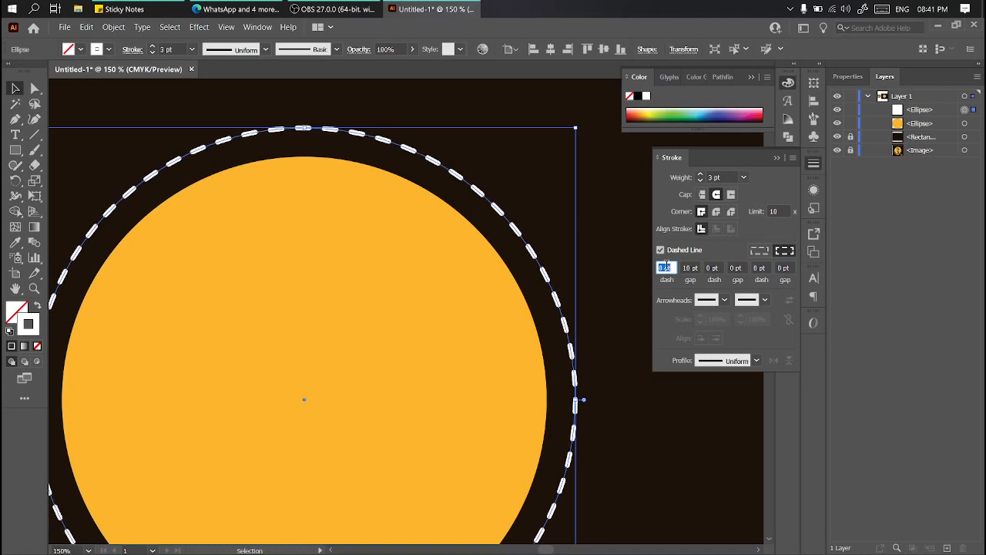
pyautogui.press('Down')
pyautogui.press('Down')
pyautogui.press('Down')
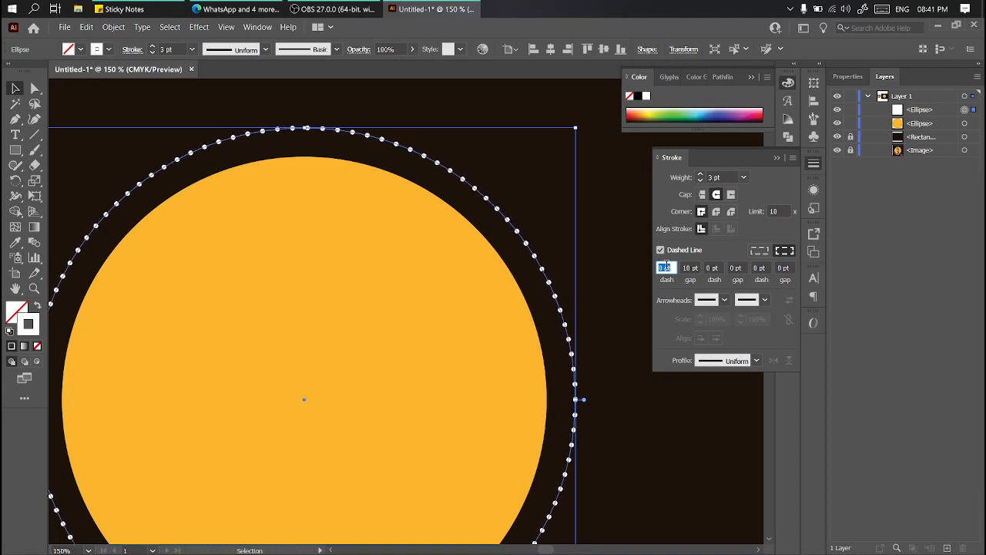
pyautogui.scroll(4, 544, 238)
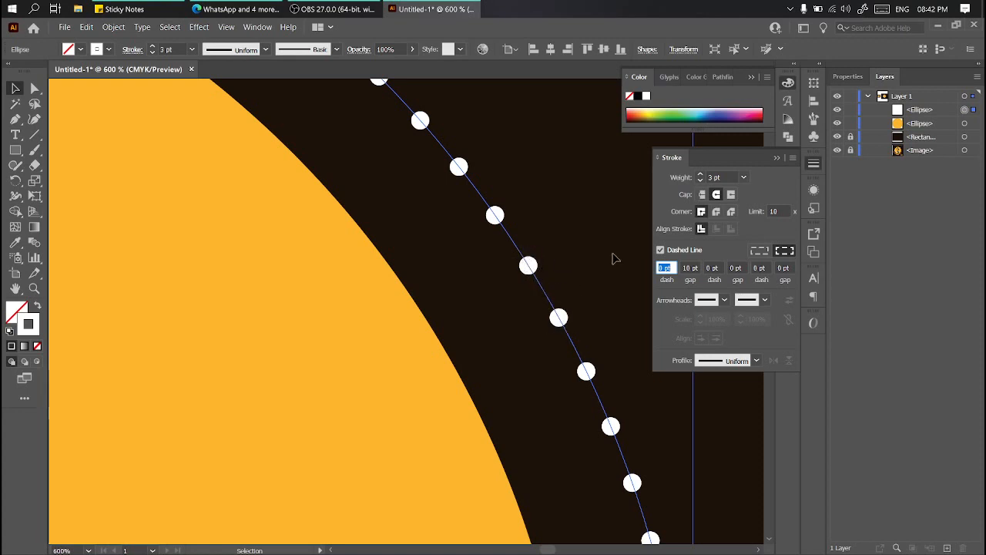
# Set the gap between the ring's dots to 8 pt
pyautogui.click(688, 267)
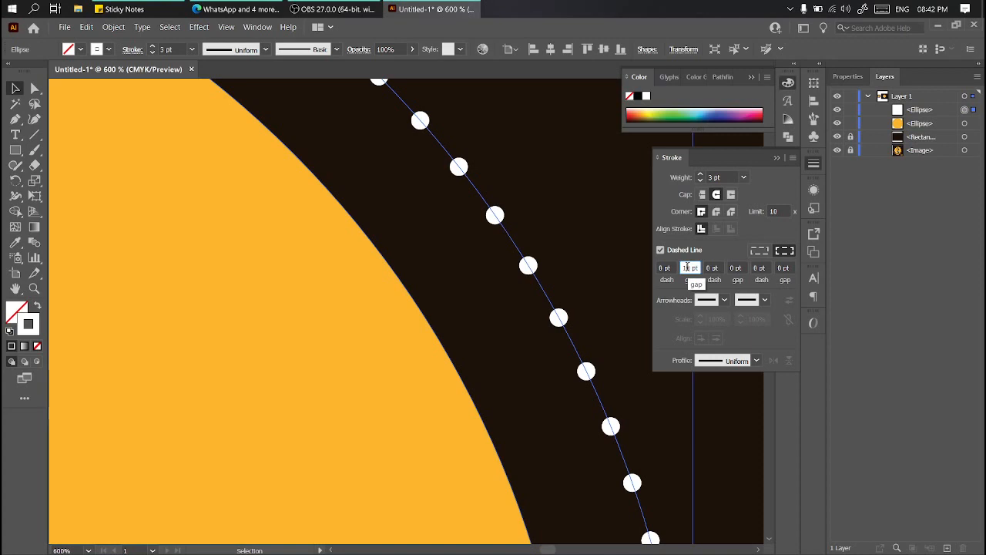
pyautogui.press('Down')
pyautogui.press('Down')
pyautogui.press('Down')
pyautogui.press('Down')
pyautogui.press('Down')
pyautogui.press('Down')
pyautogui.press('Down')
pyautogui.press('Up')
pyautogui.press('Up')
pyautogui.press('Up')
pyautogui.press('Up')
pyautogui.press('Up')
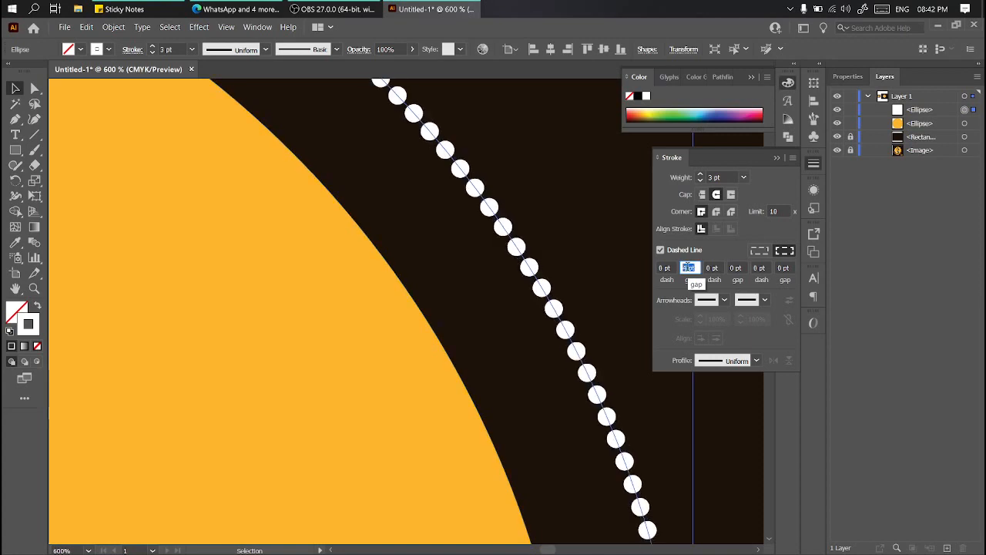
pyautogui.scroll(-1, 619, 259)
pyautogui.scroll(-3, 619, 260)
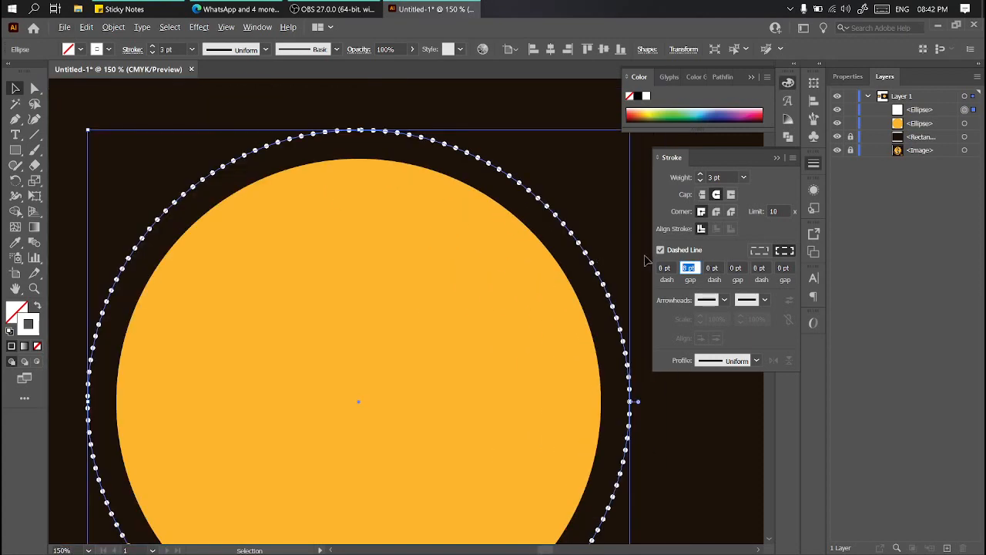
# Try a wider gap between the ring's dots and return it to 8 pt
pyautogui.click(690, 267)
pyautogui.press('Up')
pyautogui.press('Up')
pyautogui.press('Down')
pyautogui.press('Down')
# Increase the dotted ring's stroke weight to 5 pt
pyautogui.click(701, 175)
pyautogui.click(700, 175)
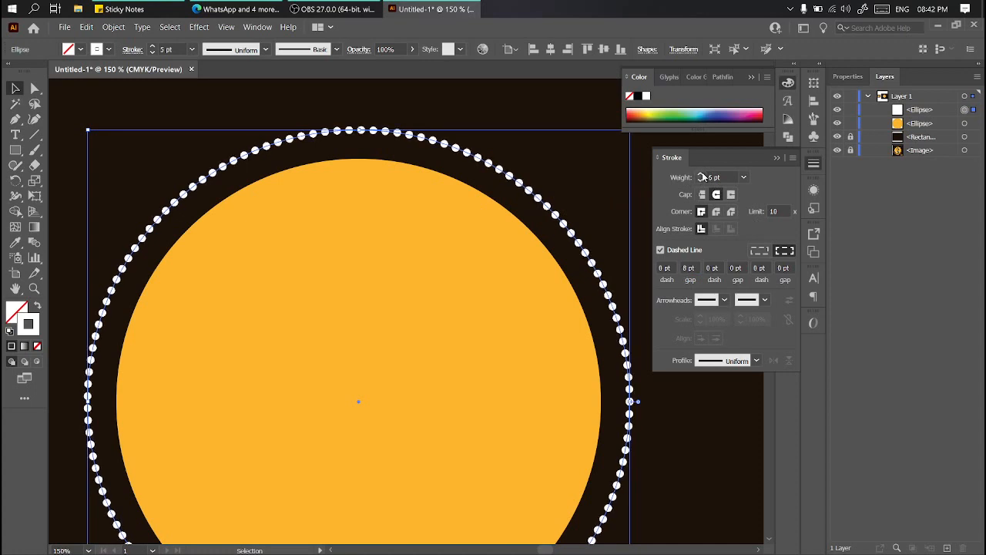
# Try a 6 pt stroke weight on the white dotted ring and return it to 5 pt
pyautogui.click(700, 175)
pyautogui.hotkey('ctrl', '-')
pyautogui.hotkey('ctrl', '-')
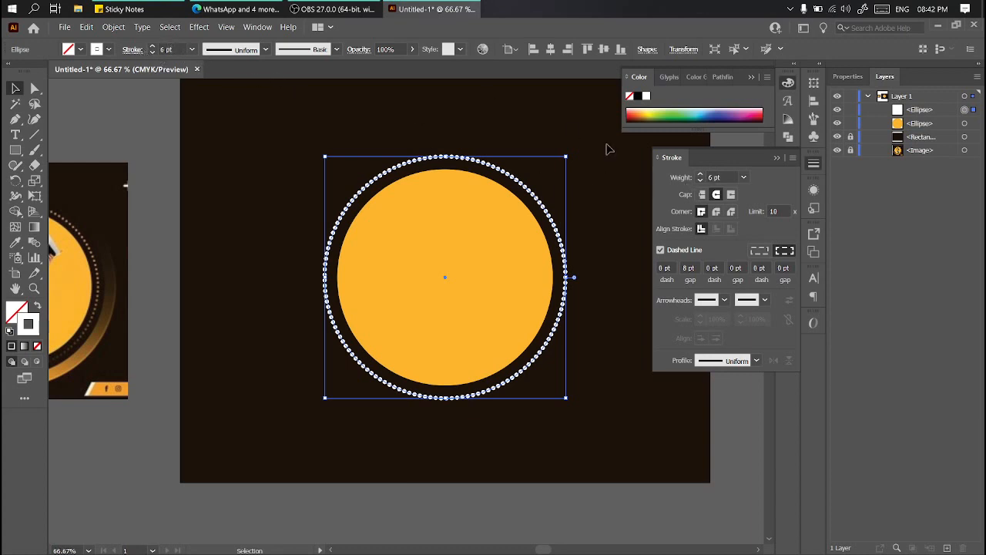
pyautogui.click(700, 180)
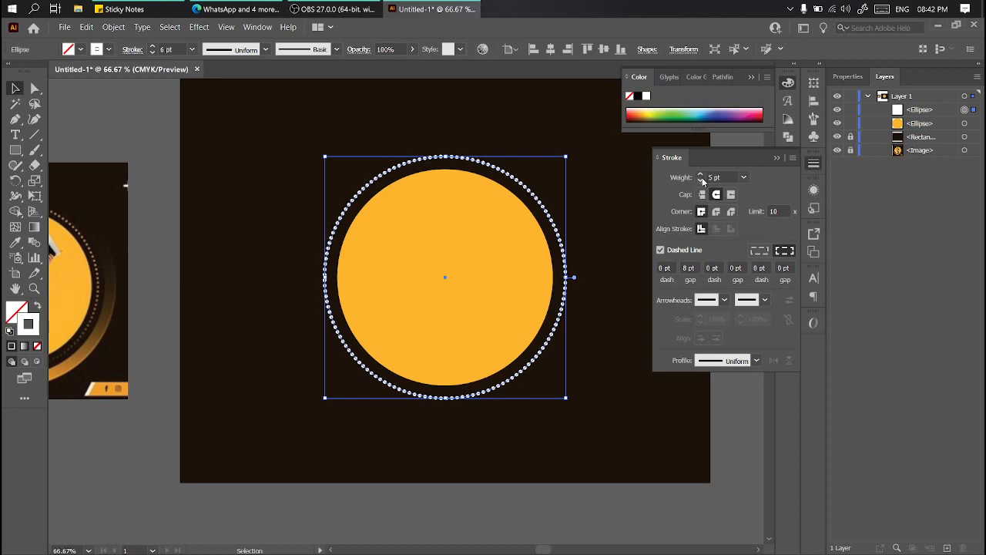
pyautogui.scroll(3, 597, 206)
pyautogui.scroll(-2, 597, 206)
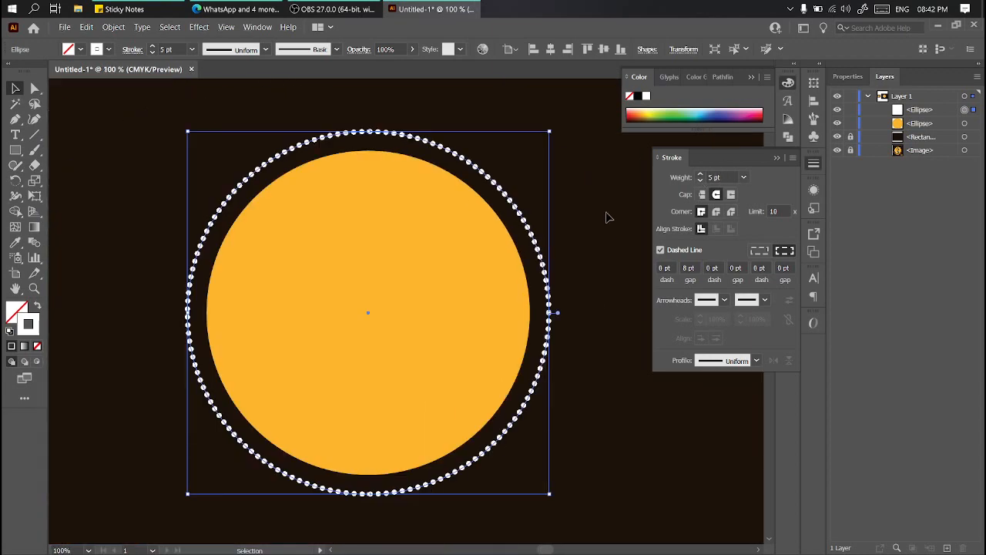
# Try a 10 pt gap with a 4 pt weight on the dotted ring, and return the weight to 5 pt
pyautogui.click(688, 267)
pyautogui.press('Up')
pyautogui.press('Up')
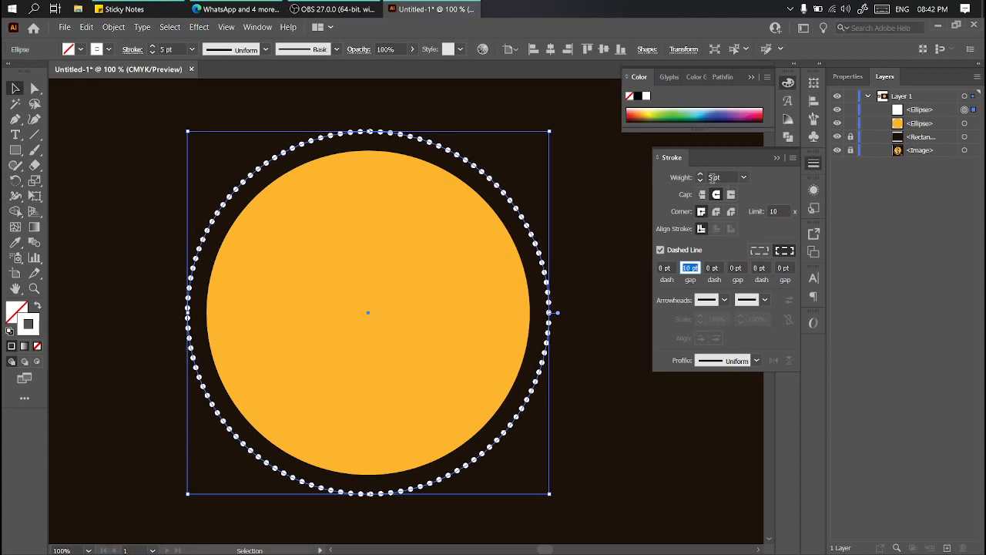
pyautogui.click(700, 181)
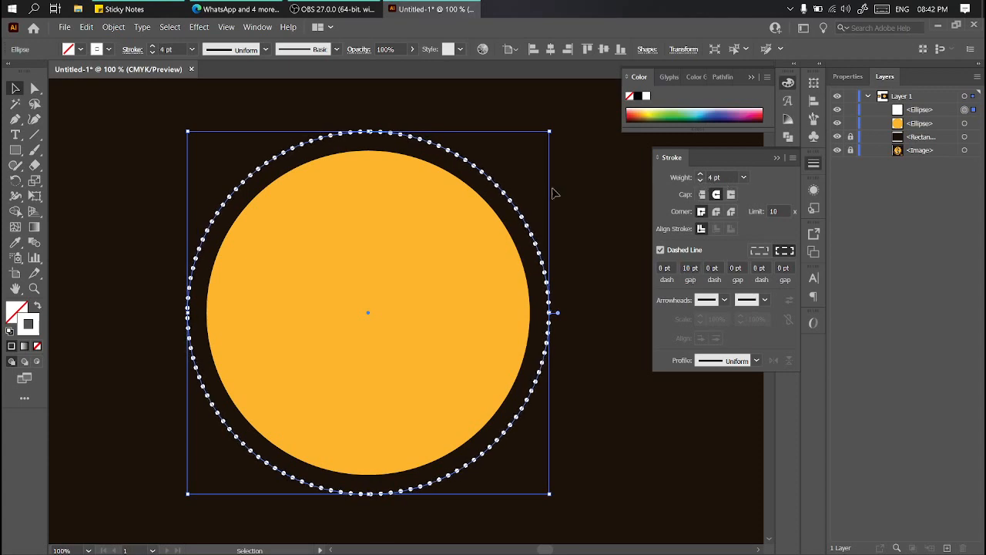
pyautogui.click(701, 175)
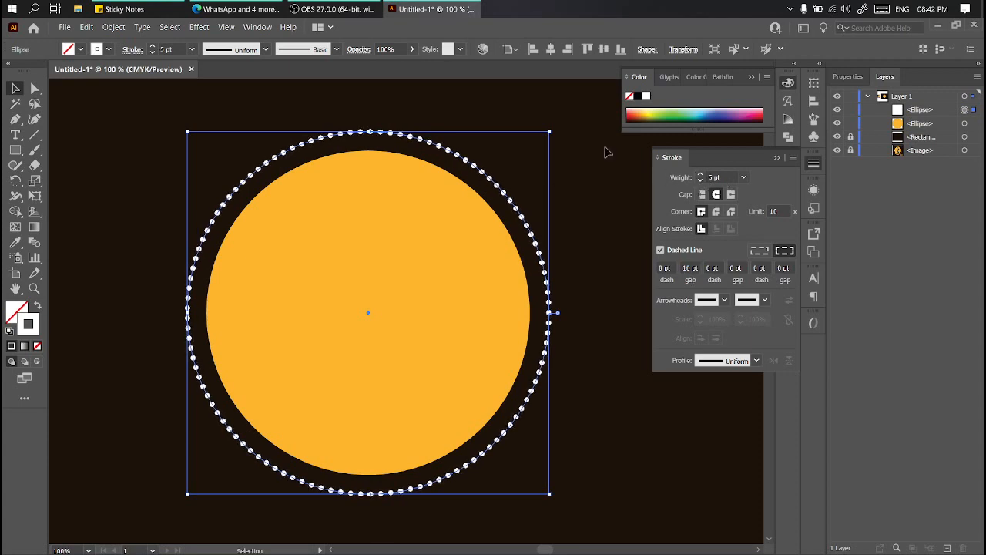
# Set the gap between the white ring's dots to 13 pt and deselect the ring
pyautogui.click(690, 268)
pyautogui.press('Up')
pyautogui.press('Up')
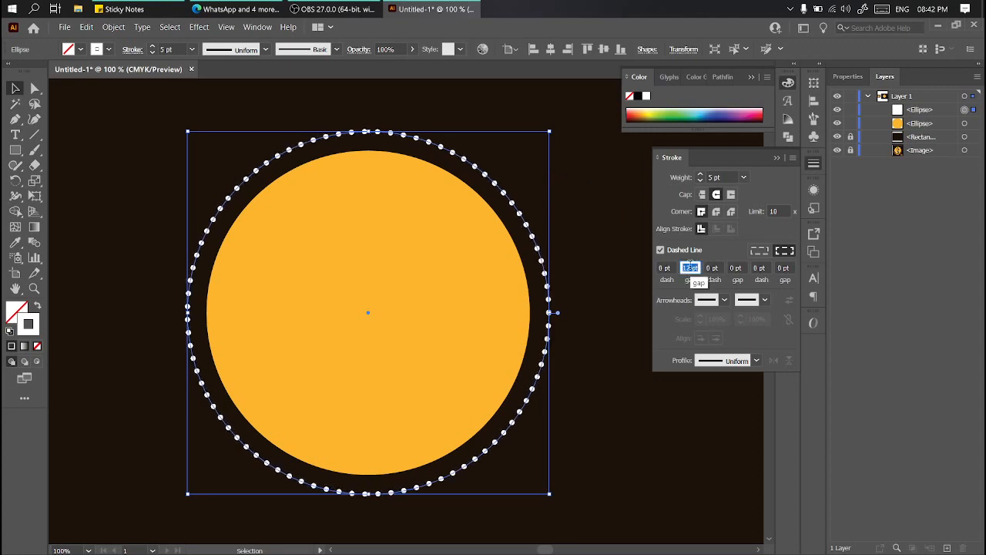
pyautogui.click(566, 257)
pyautogui.scroll(-2, 567, 258)
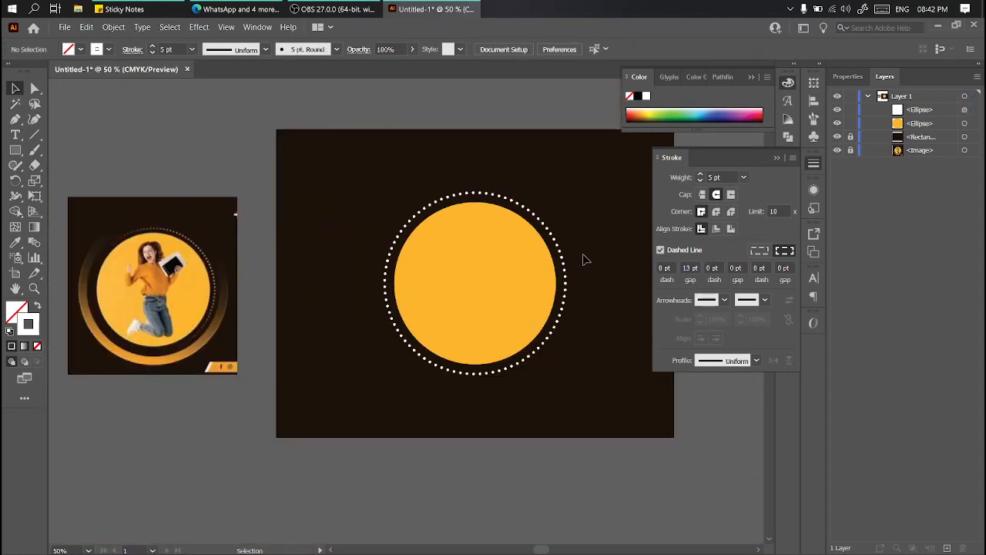
pyautogui.scroll(2, 551, 246)
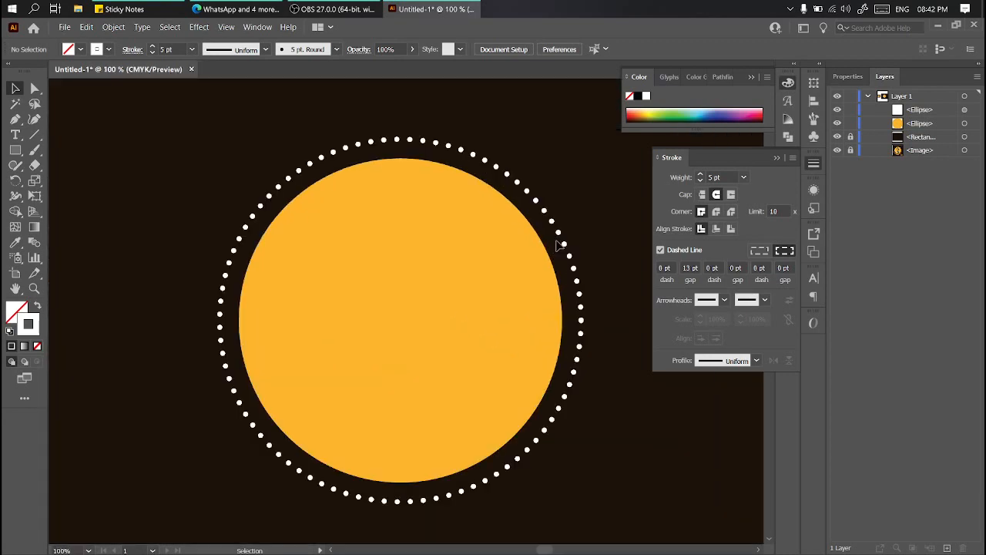
pyautogui.scroll(-2, 562, 242)
# Copy the white dotted ring and paste the copy directly in front of it
pyautogui.moveTo(563, 241); pyautogui.dragTo(582, 239)
pyautogui.hotkey('ctrl', 'z')
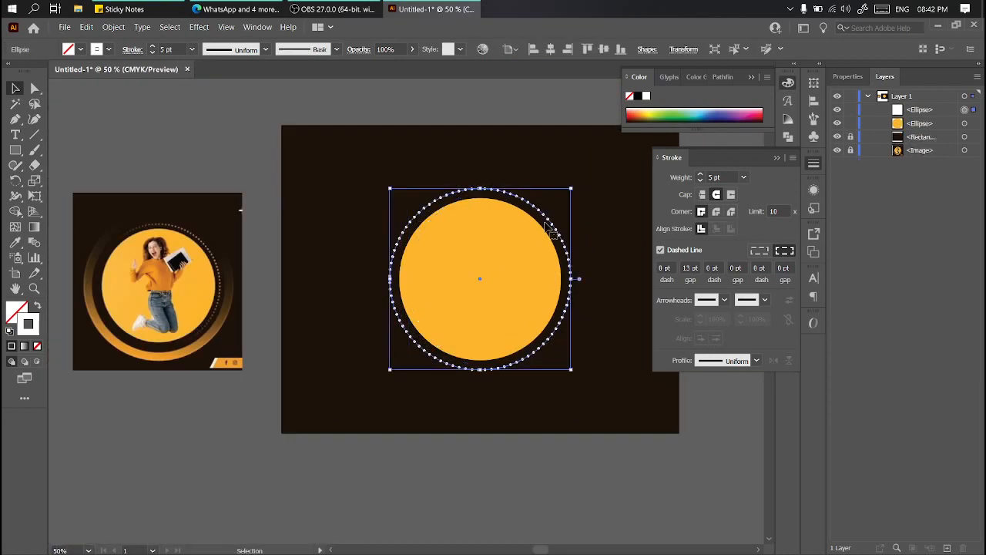
pyautogui.click(86, 27)
pyautogui.click(118, 75)
pyautogui.click(86, 27)
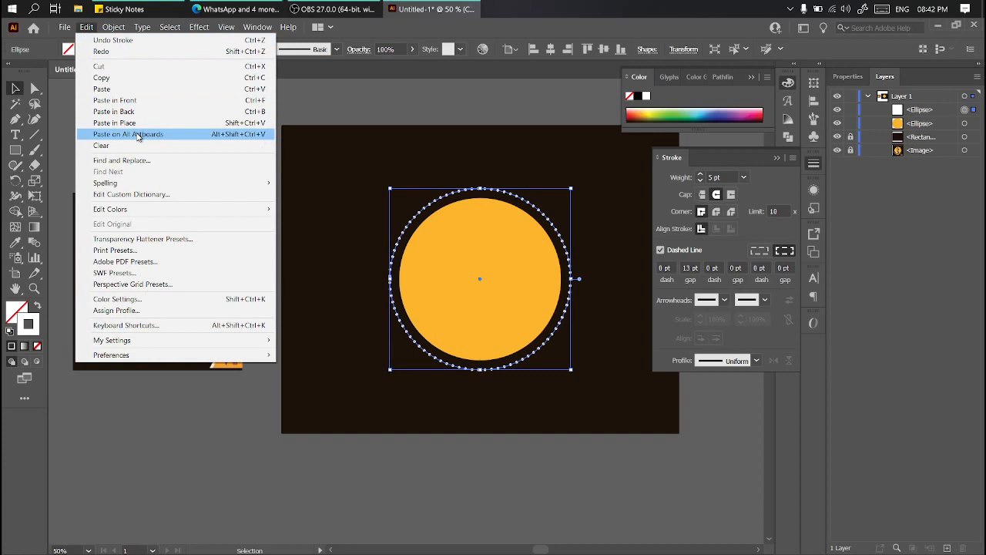
pyautogui.click(115, 100)
# Sample the orange of the reference image's outer ring onto the copy and swap it from fill to stroke
pyautogui.click(15, 241)
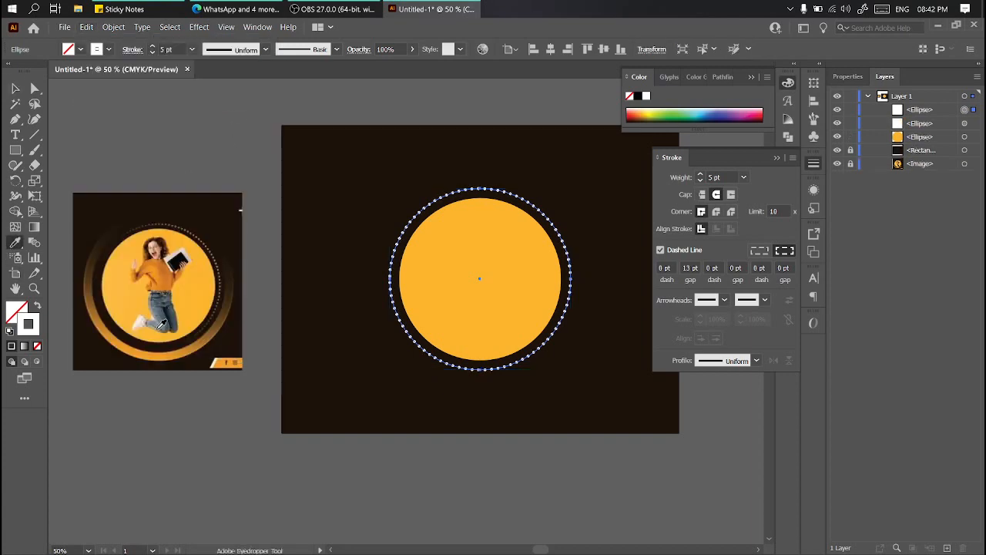
pyautogui.click(143, 343)
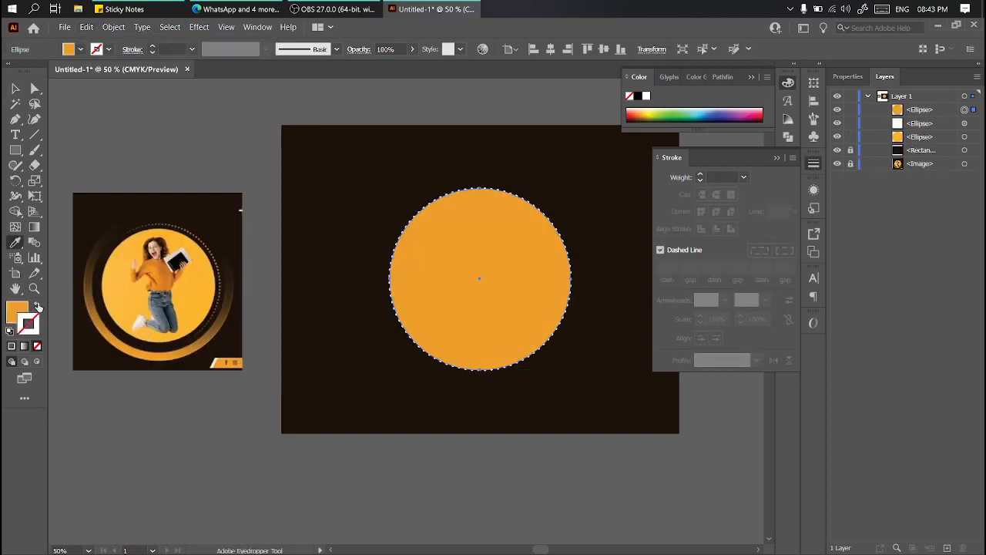
pyautogui.click(37, 307)
pyautogui.click(14, 88)
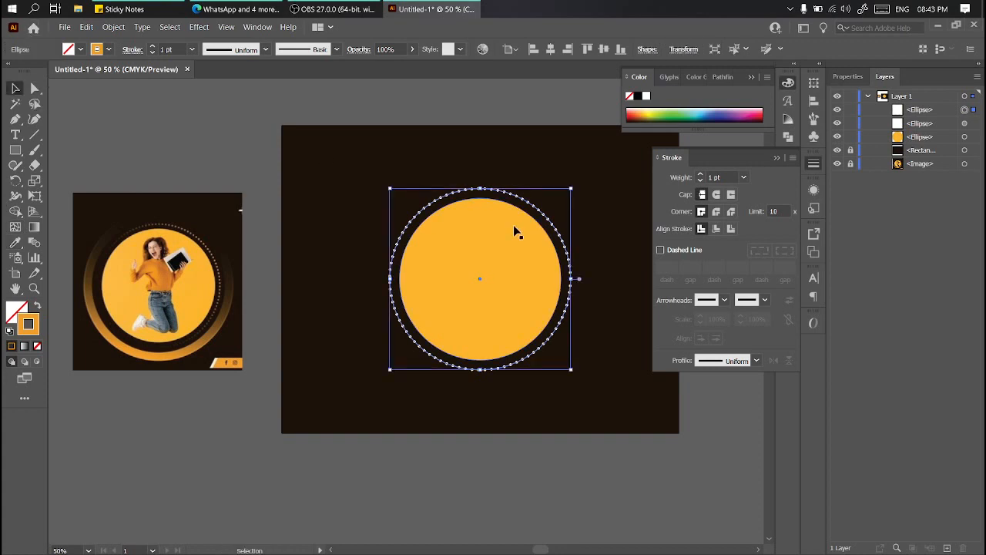
# Enlarge the orange ring from its centre beyond the dotted ring and set its stroke weight to 18 pt
pyautogui.moveTo(572, 278)
pyautogui.mouseDown()
pyautogui.moveTo(611, 280)
pyautogui.moveTo(590, 278)
pyautogui.mouseUp()
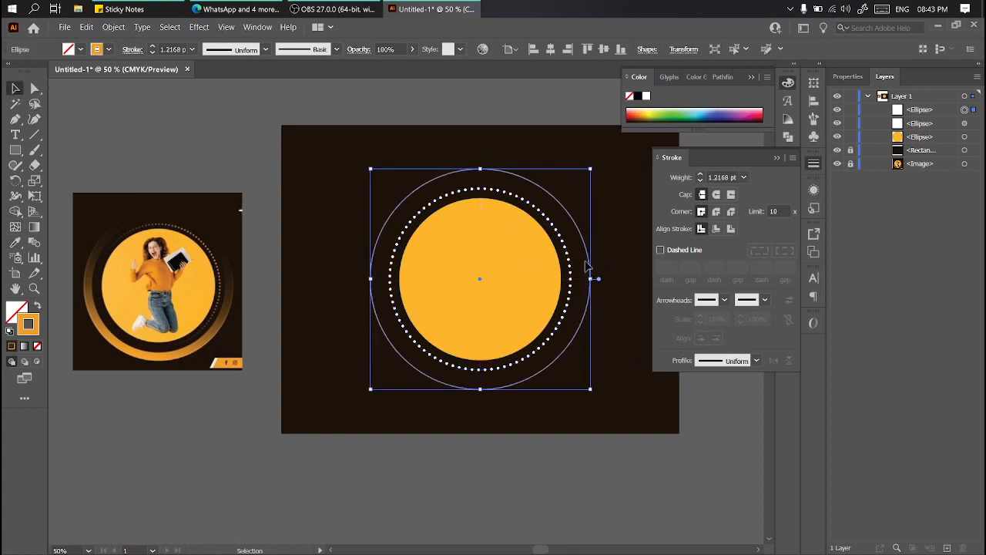
pyautogui.click(154, 49)
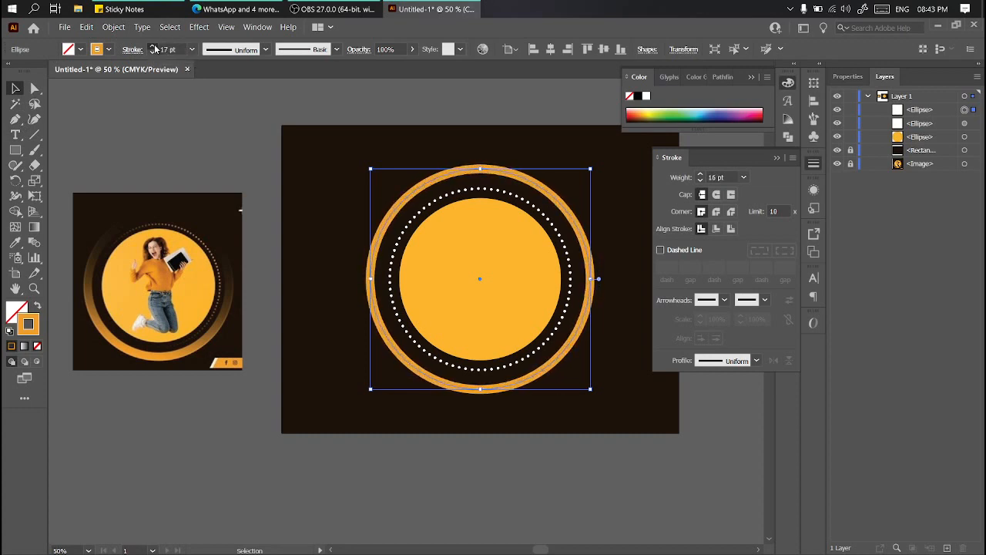
pyautogui.click(153, 49)
pyautogui.click(153, 53)
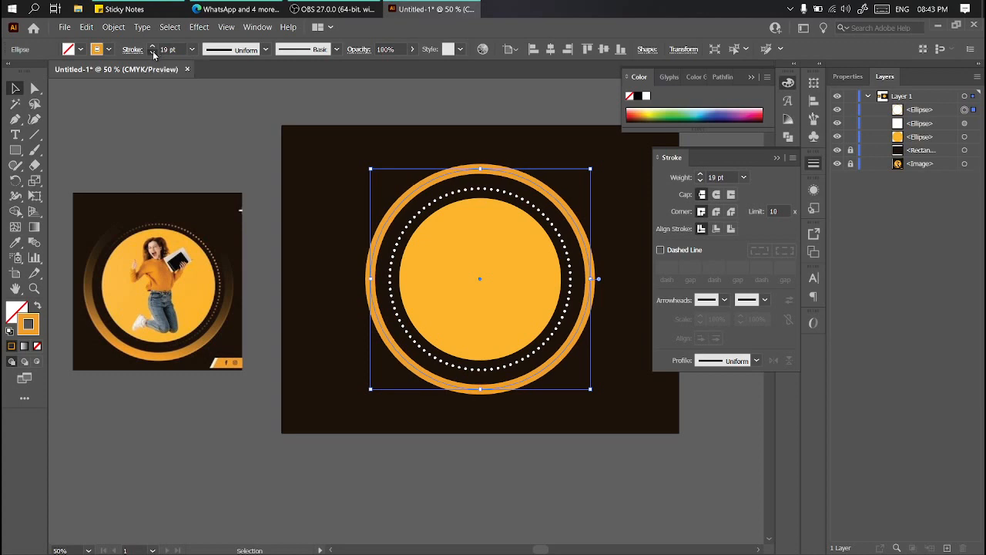
pyautogui.click(154, 47)
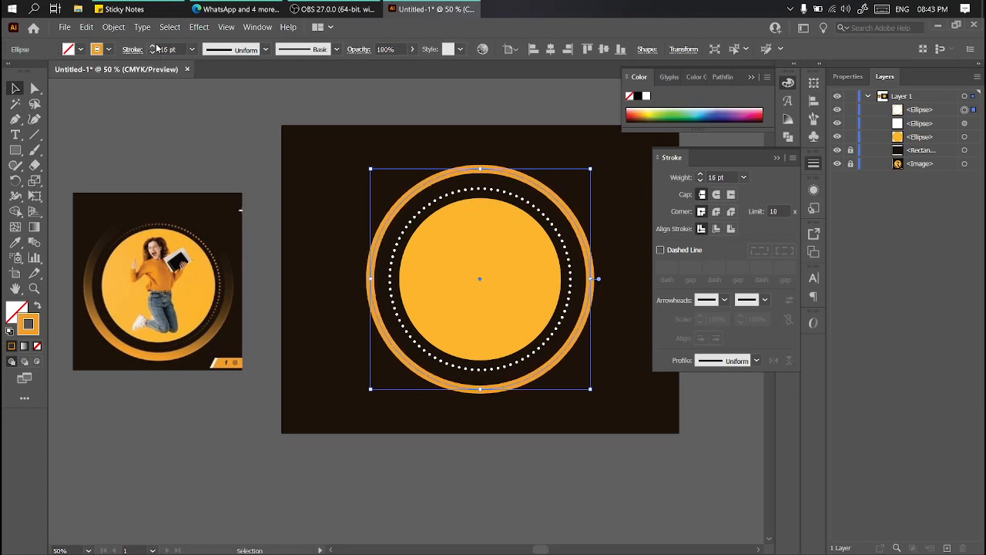
pyautogui.click(154, 47)
pyautogui.click(153, 47)
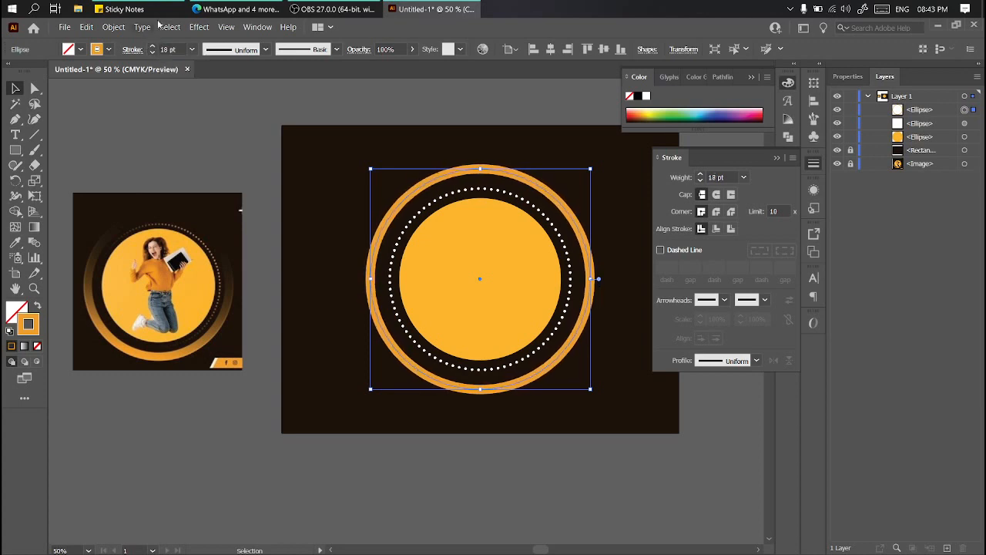
# Try thinner and thicker stroke weights on the orange ring, from 14 pt up to 19 pt
pyautogui.scroll(4, 597, 297)
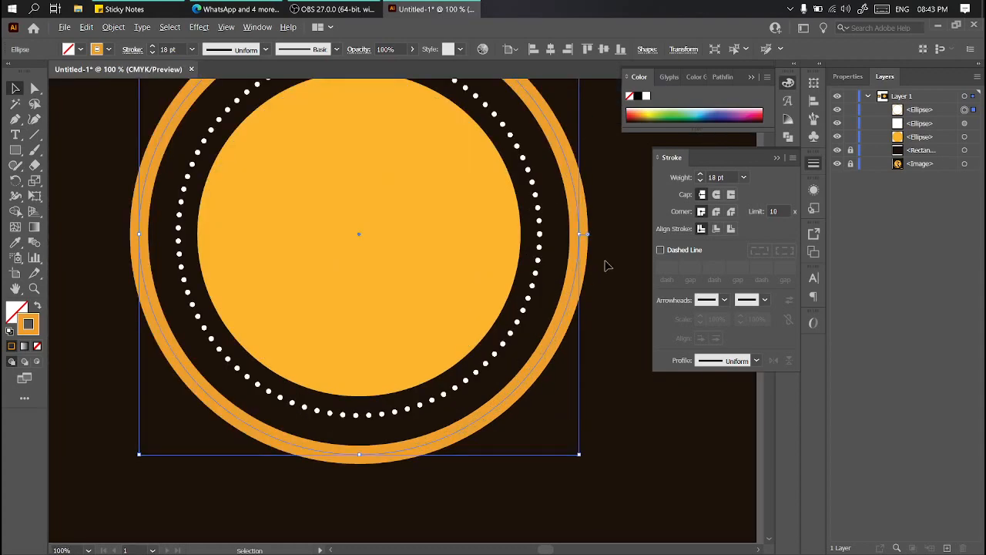
pyautogui.scroll(-4, 617, 227)
pyautogui.scroll(5, 583, 249)
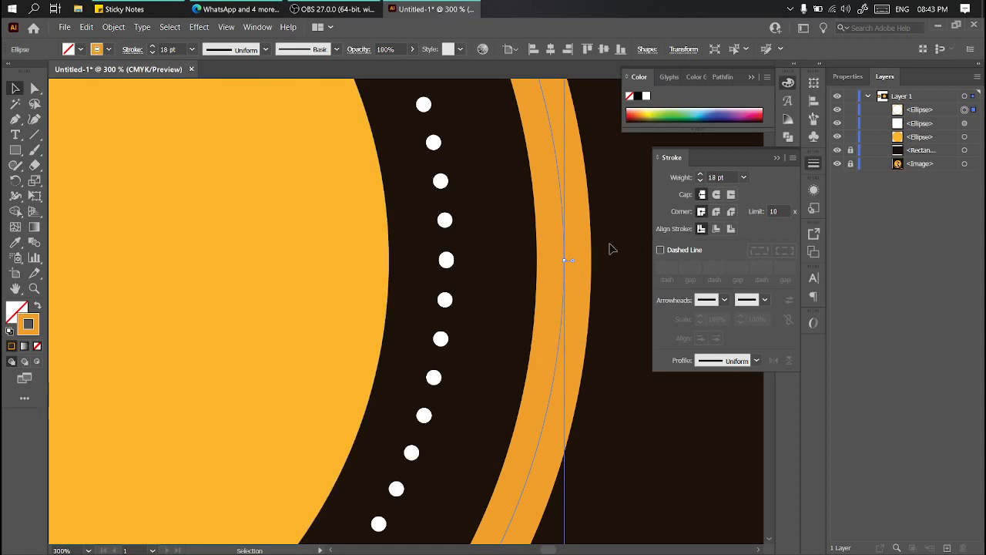
pyautogui.click(699, 181)
pyautogui.click(699, 181)
pyautogui.click(699, 181)
pyautogui.click(699, 181)
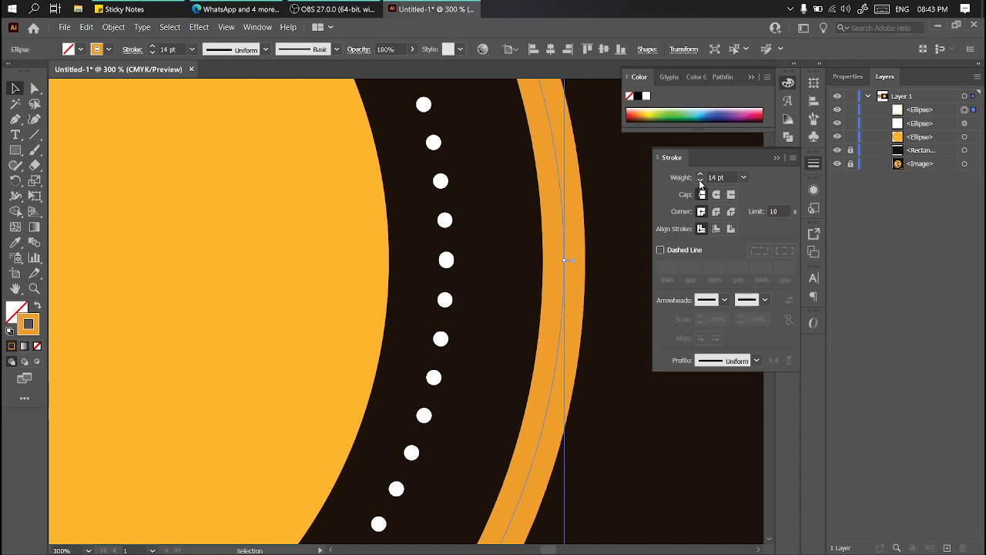
pyautogui.click(700, 181)
pyautogui.click(700, 175)
pyautogui.click(699, 175)
pyautogui.click(699, 175)
pyautogui.click(699, 175)
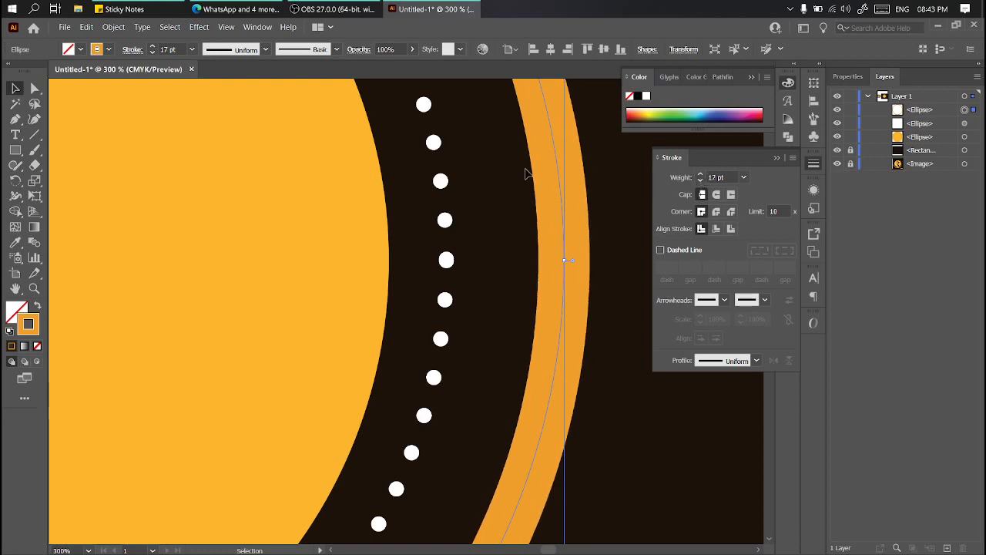
pyautogui.click(699, 175)
pyautogui.click(700, 175)
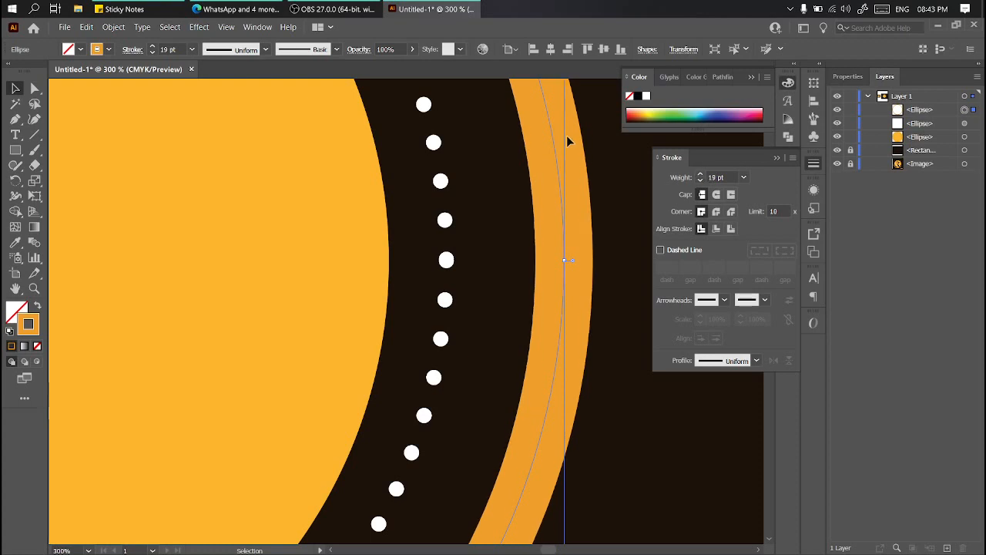
# Try inside and outside stroke alignment on the orange ring at different weights, and return it to centre alignment at 18 pt
pyautogui.click(715, 229)
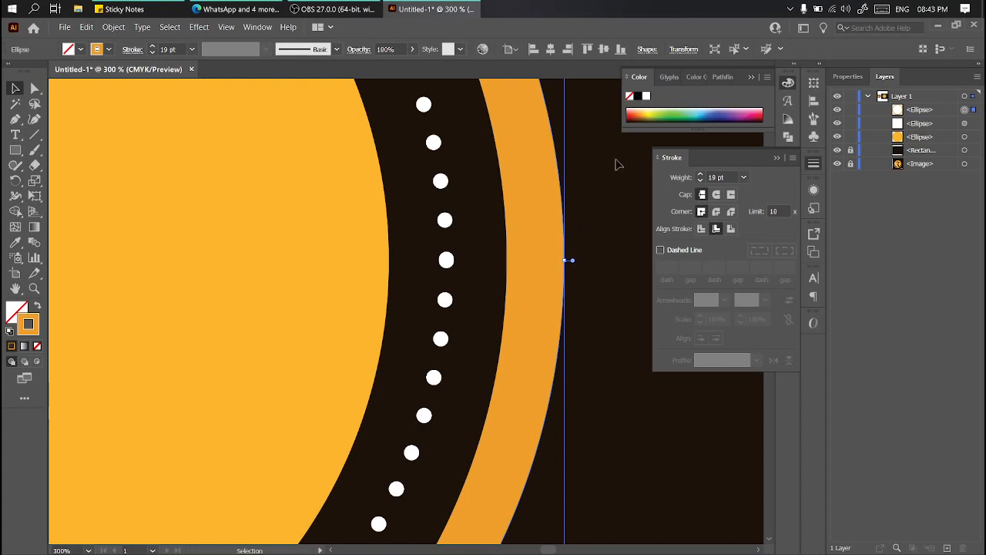
pyautogui.click(700, 181)
pyautogui.click(700, 180)
pyautogui.click(700, 181)
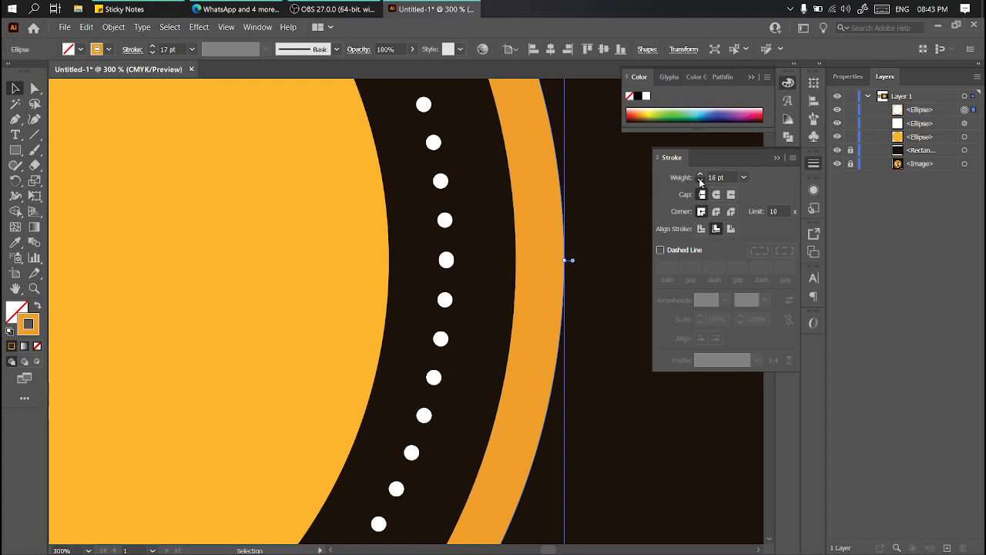
pyautogui.click(700, 180)
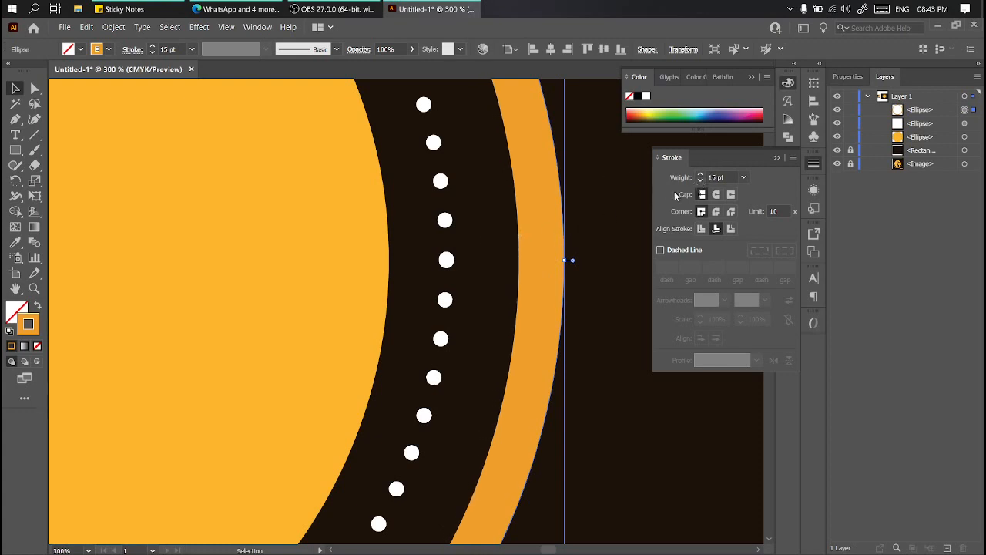
pyautogui.click(700, 175)
pyautogui.click(700, 174)
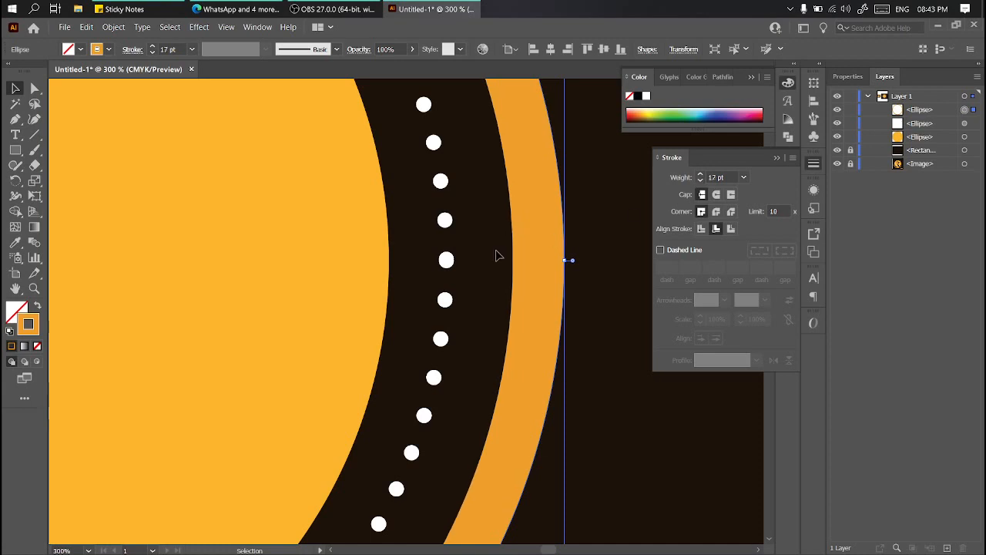
pyautogui.click(731, 228)
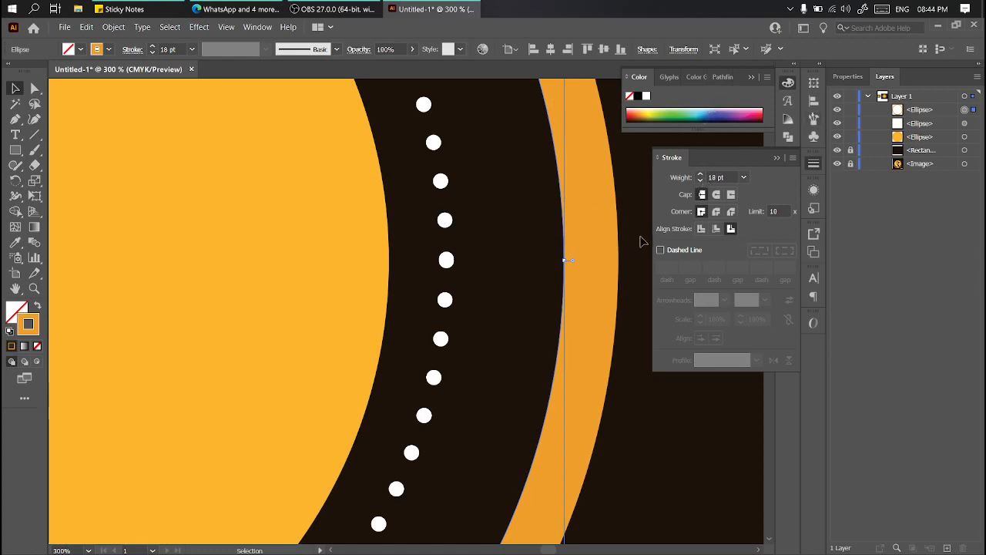
pyautogui.click(701, 228)
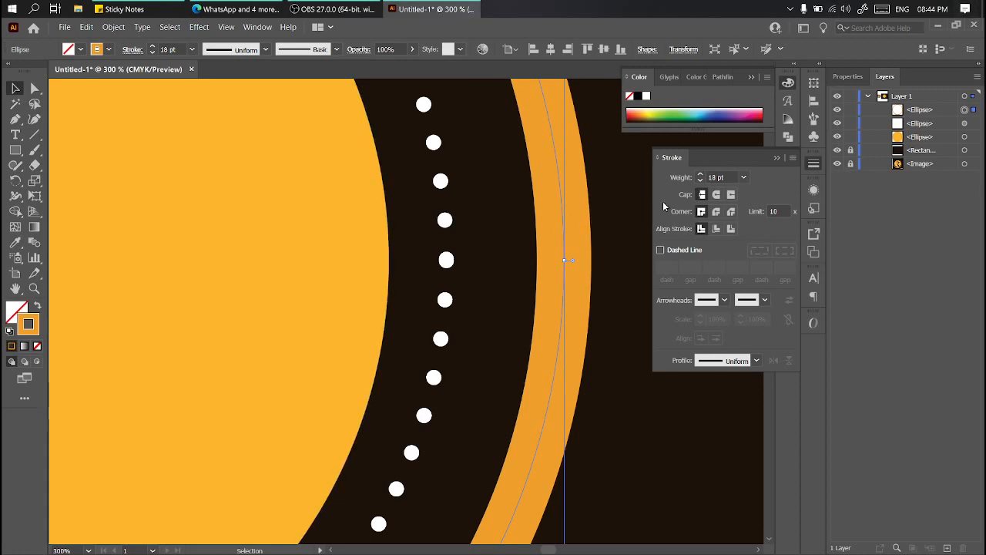
# Try the round and projecting caps on the orange ring's stroke and return to the butt cap
pyautogui.click(716, 195)
pyautogui.click(730, 194)
pyautogui.scroll(-4, 580, 230)
pyautogui.scroll(1, 572, 234)
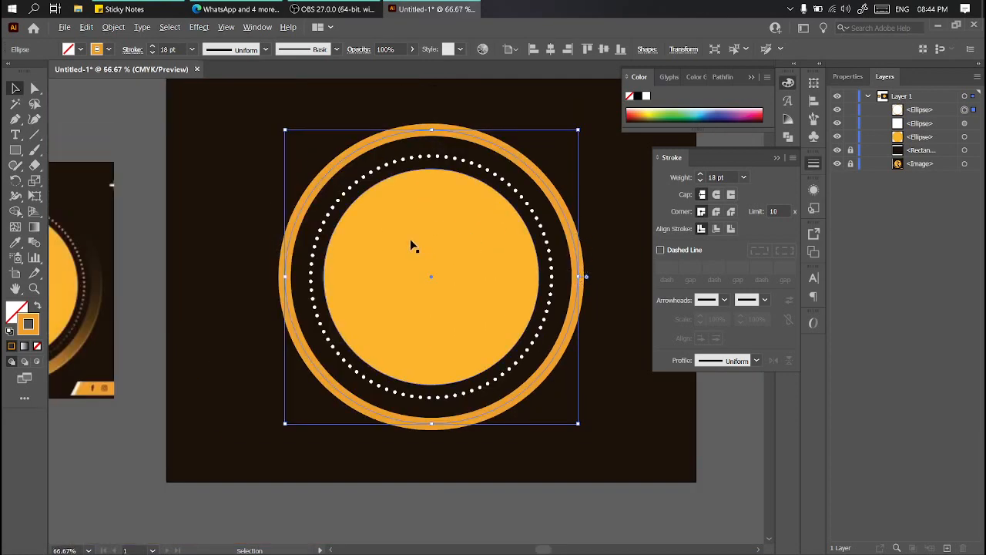
# Close the stroke settings and deselect the orange ring
pyautogui.scroll(1, 428, 244)
pyautogui.scroll(-1, 435, 241)
pyautogui.click(813, 164)
pyautogui.scroll(7, 758, 207)
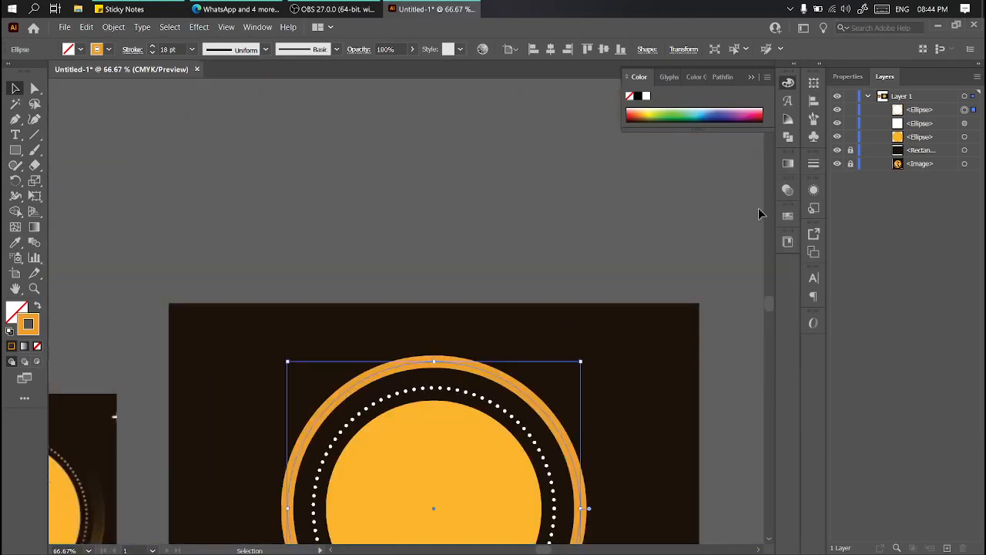
pyautogui.scroll(-3, 758, 207)
pyautogui.click(734, 207)
# Duplicate the orange outer ring onto the empty pasteboard beyond the reference image
pyautogui.scroll(-1, 736, 206)
pyautogui.scroll(-1, 736, 210)
pyautogui.scroll(1, 478, 282)
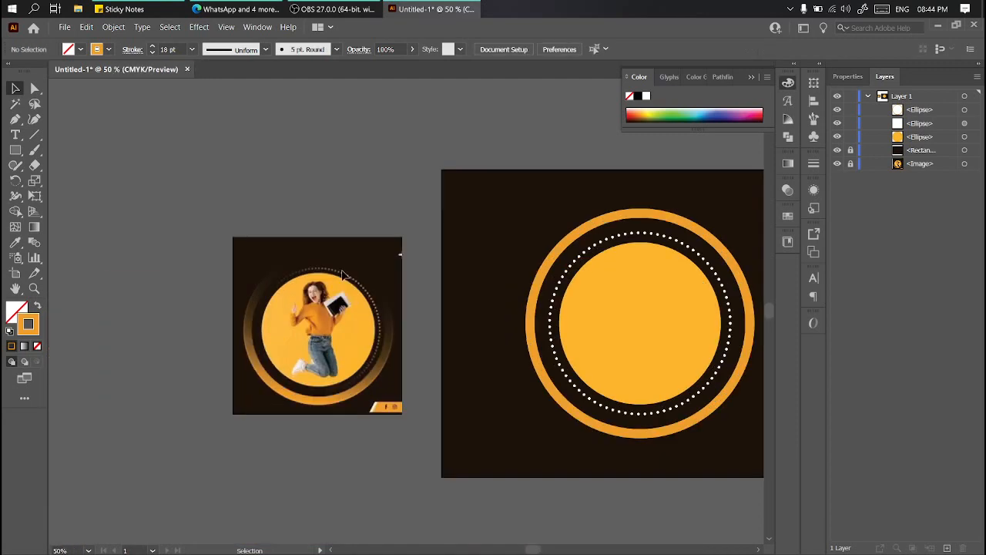
pyautogui.scroll(-1, 606, 222)
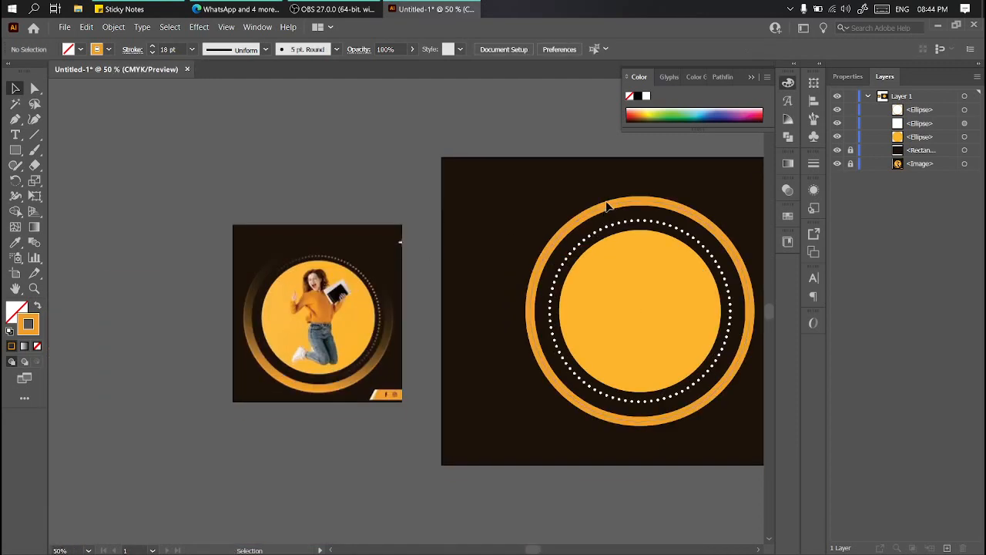
pyautogui.click(624, 201)
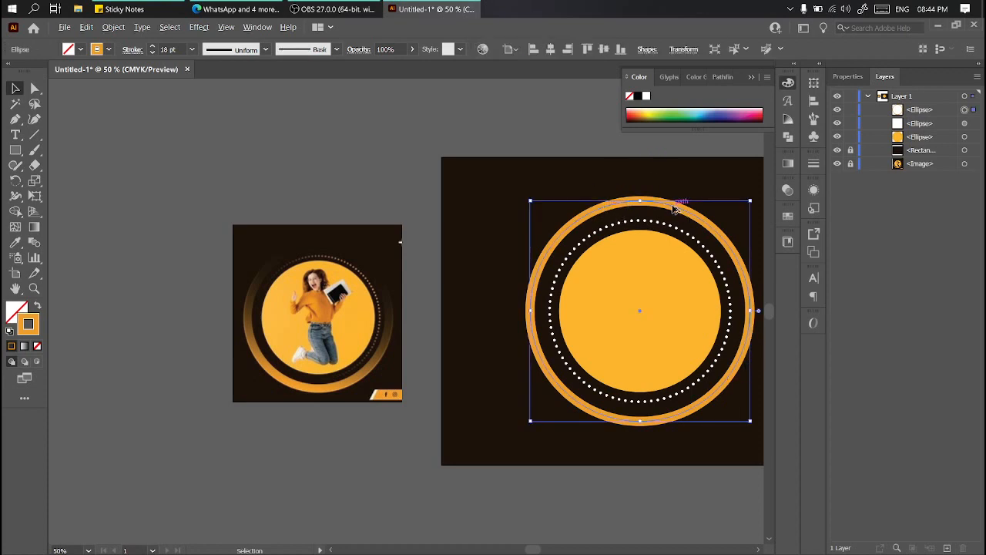
pyautogui.moveTo(672, 206); pyautogui.dragTo(98, 151)
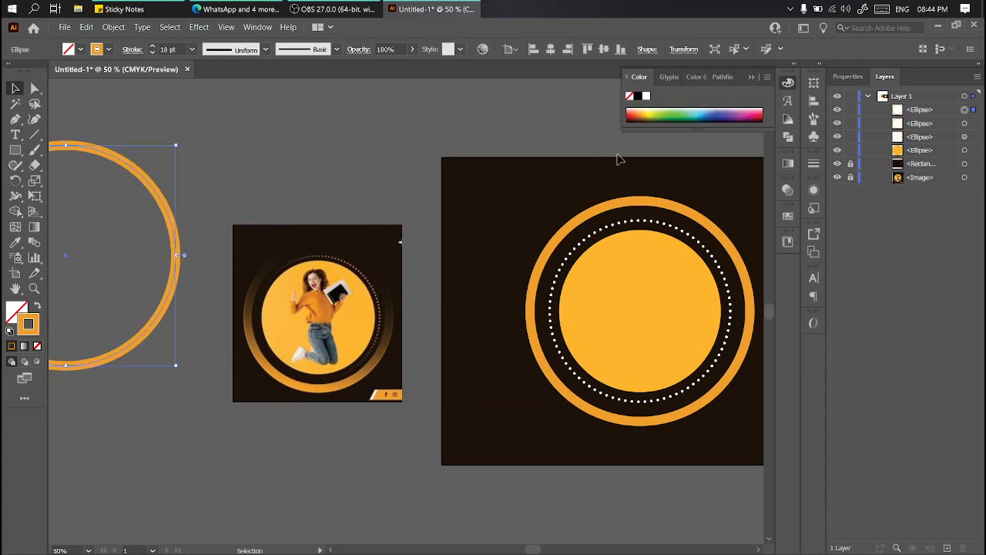
# Expand the artboard's orange ring with both Fill and Stroke enabled, converting its outline into a filled shape
pyautogui.click(635, 202)
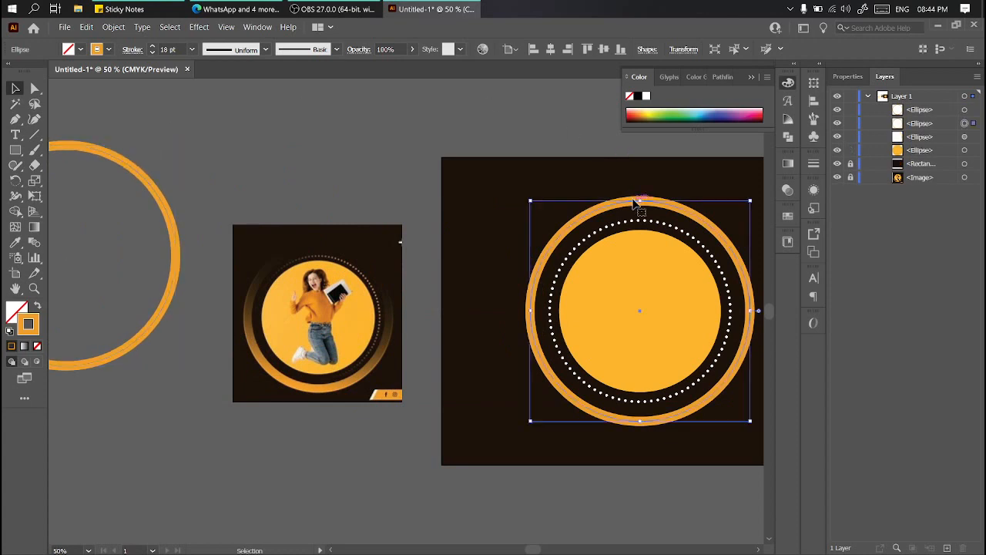
pyautogui.click(113, 27)
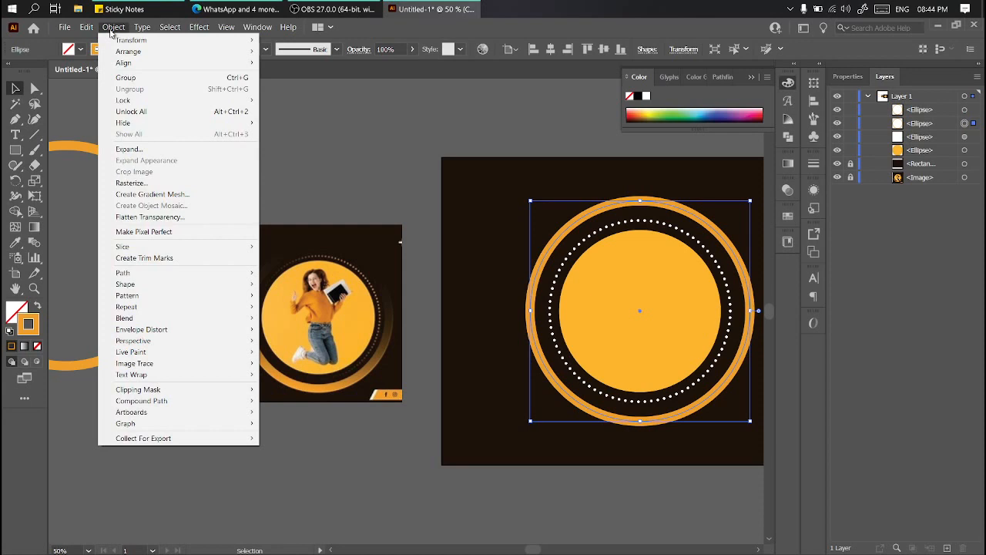
pyautogui.click(168, 150)
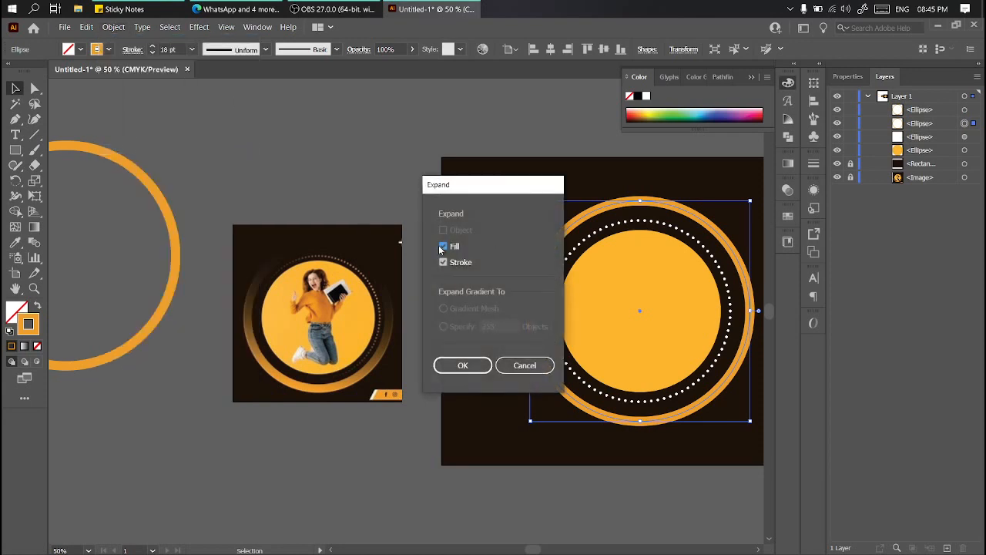
pyautogui.click(477, 367)
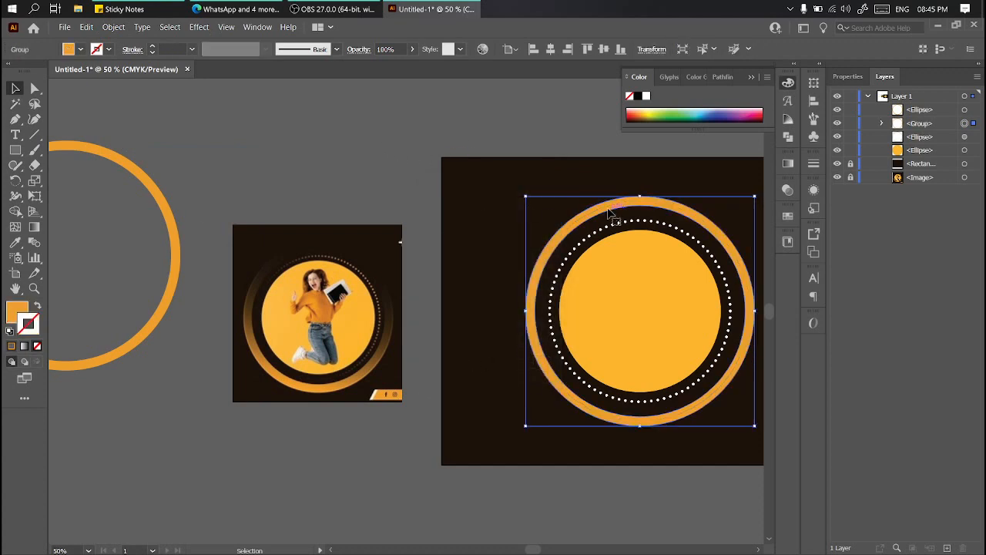
# Try a 3 pt green stroke on the expanded ring, remove it again and deselect the ring
pyautogui.press('a')
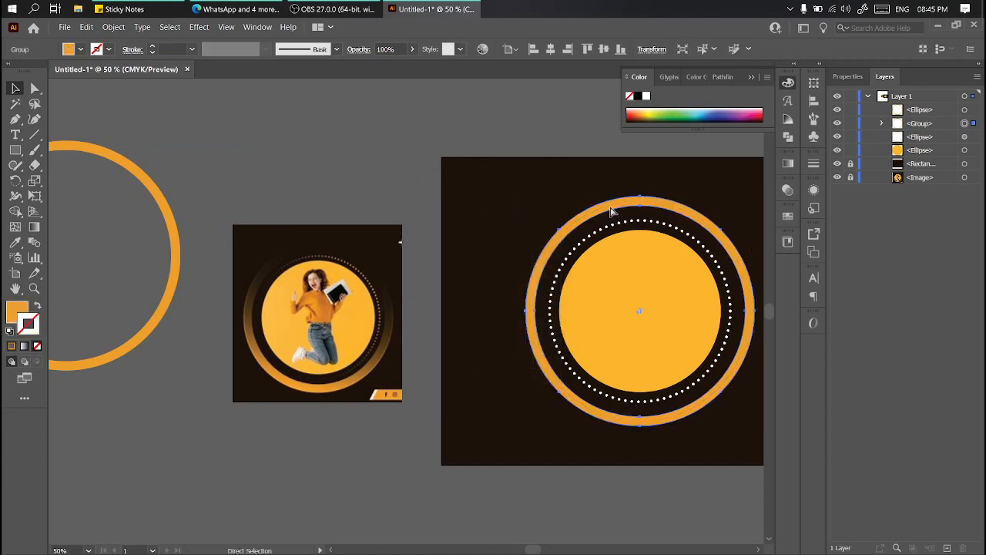
pyautogui.click(93, 49)
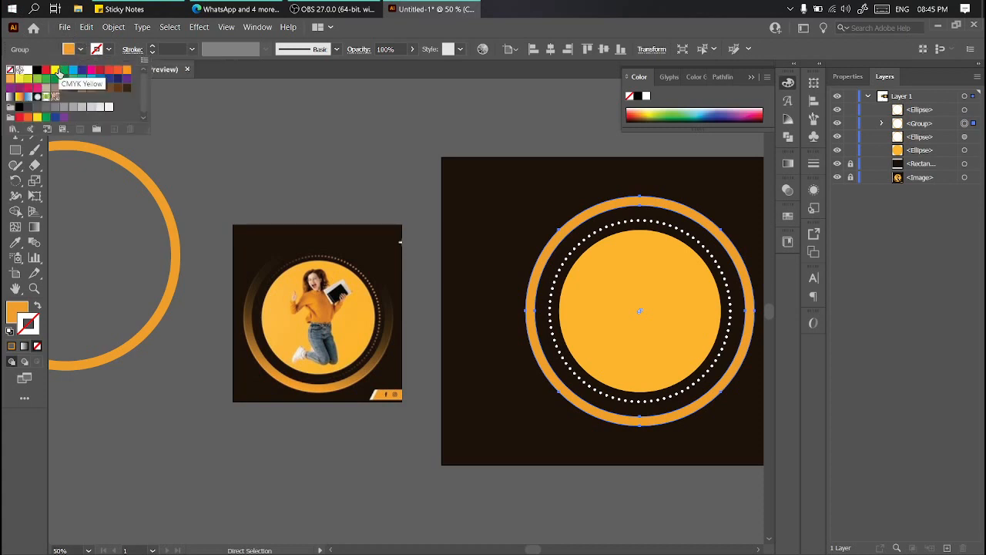
pyautogui.click(64, 70)
pyautogui.click(153, 47)
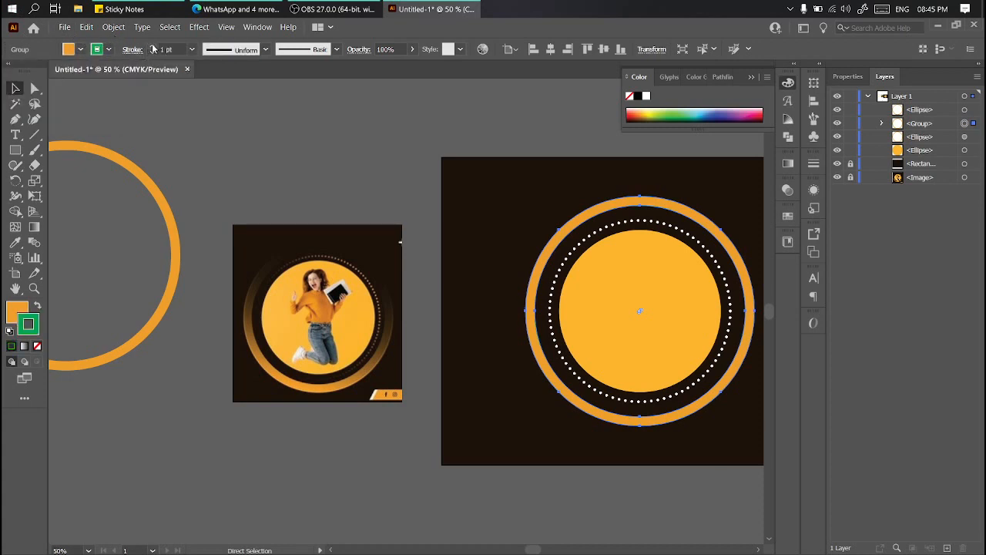
pyautogui.click(153, 47)
pyautogui.click(153, 47)
pyautogui.click(152, 47)
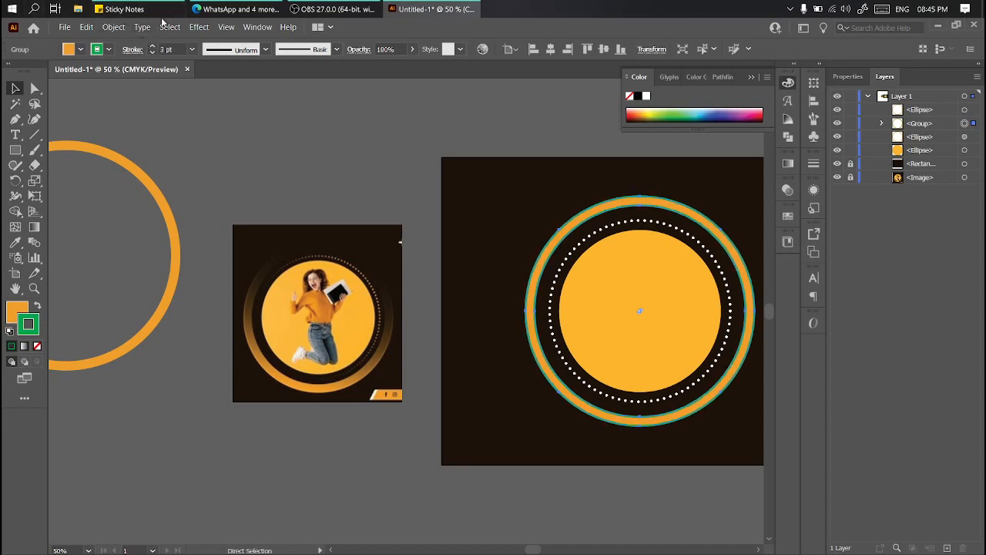
pyautogui.press('/')
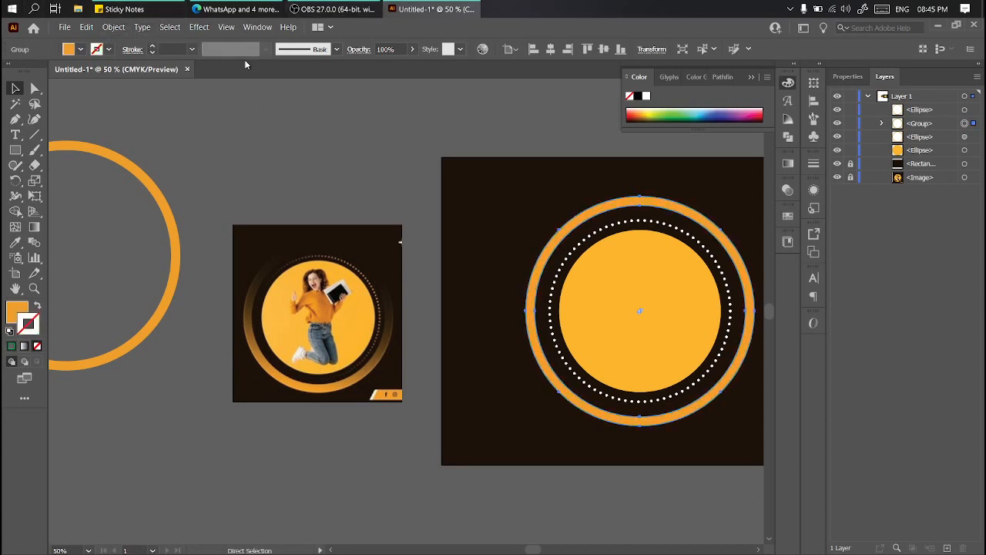
pyautogui.click(341, 136)
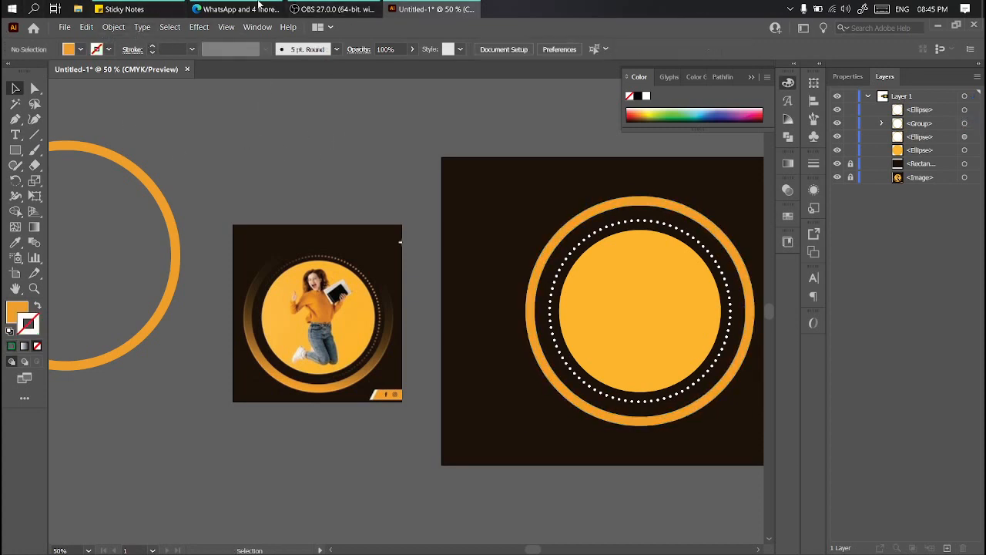
# Select the expanded orange ring on the artboard and open the gradient settings for it
pyautogui.scroll(2, 750, 248)
pyautogui.scroll(-3, 620, 250)
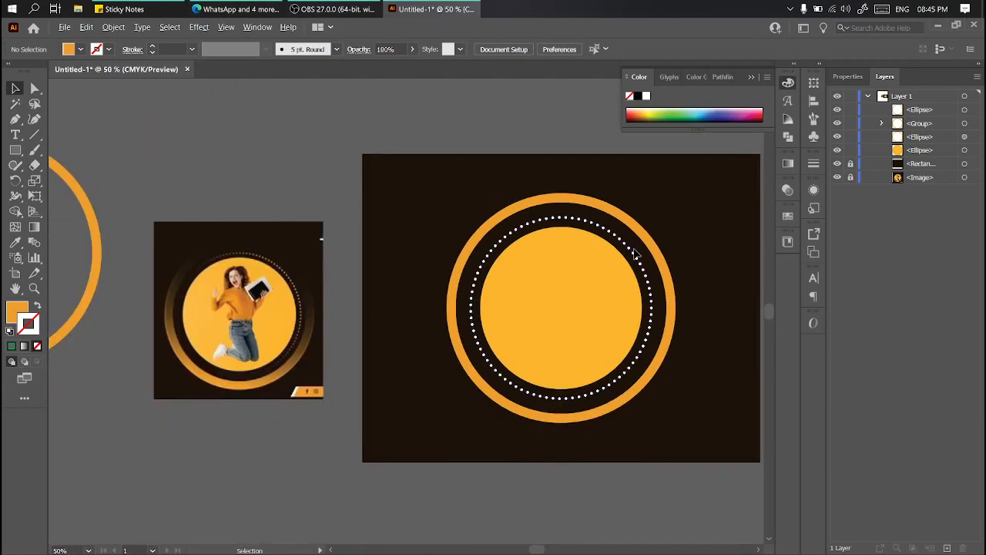
pyautogui.scroll(2, 637, 253)
pyautogui.click(655, 248)
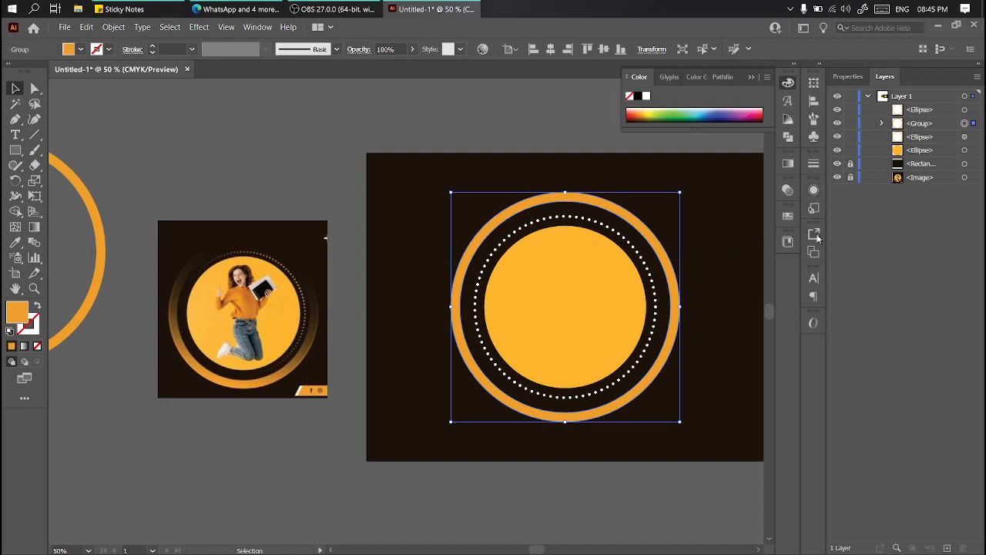
pyautogui.click(257, 28)
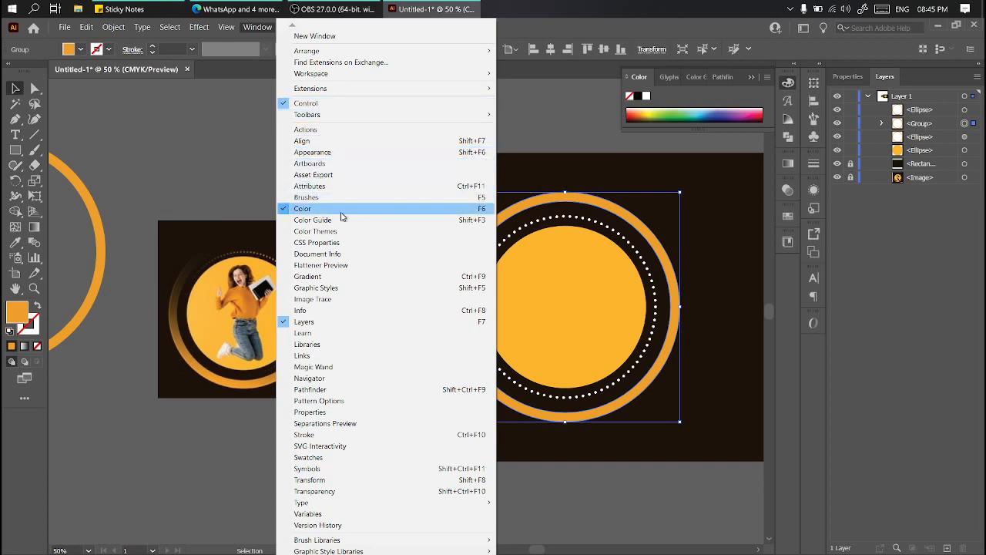
pyautogui.click(307, 279)
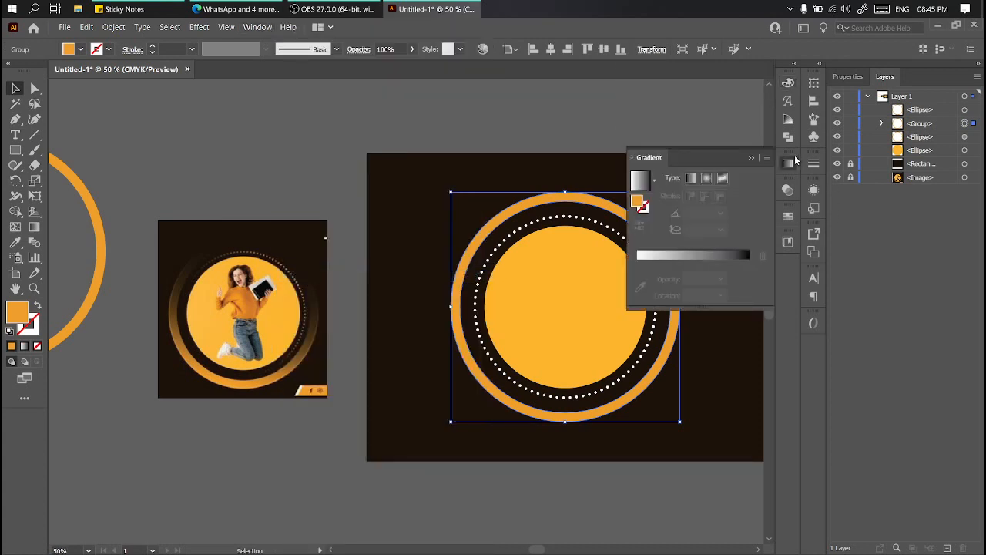
# Unlock the reference image and enlarge it proportionally about its centre beside the artboard
pyautogui.hscroll(3, 567, 213)
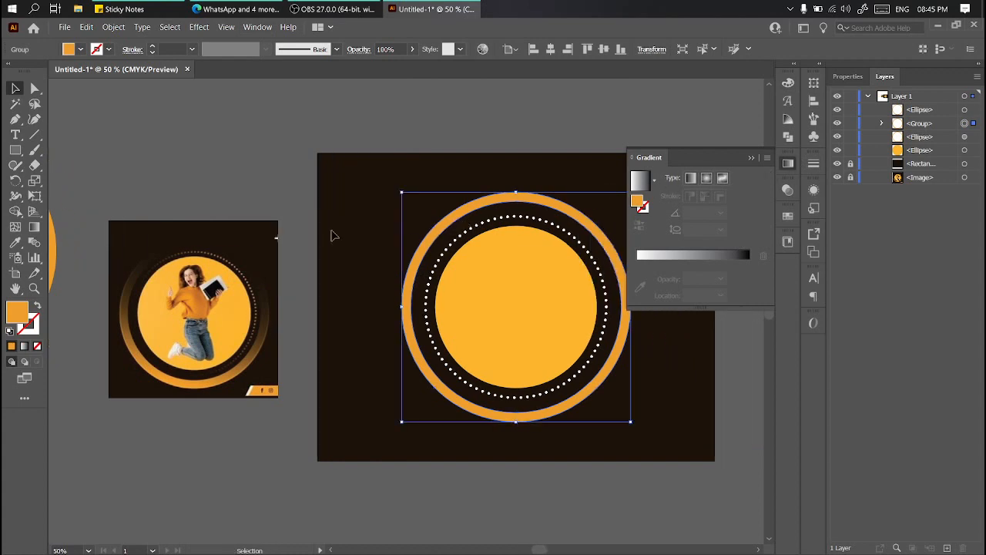
pyautogui.click(228, 266)
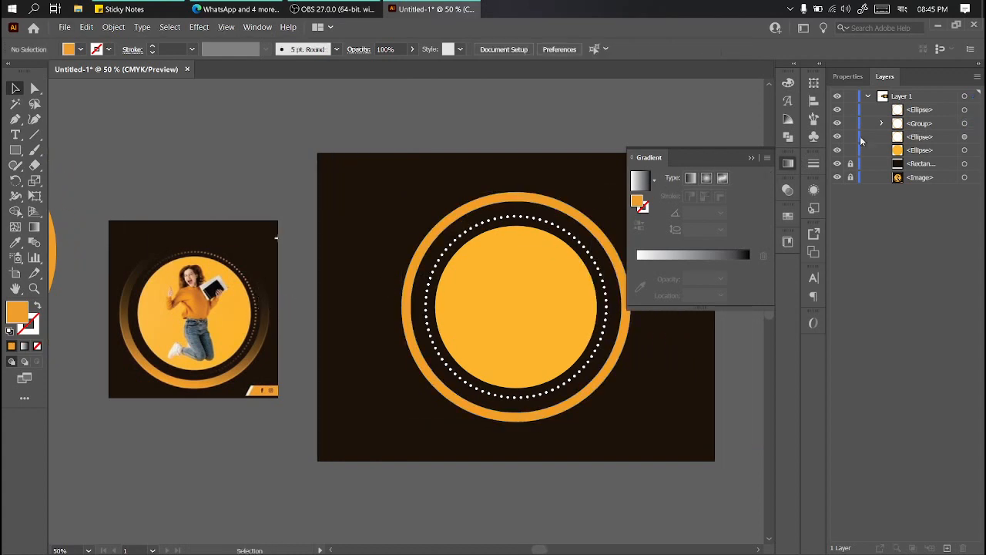
pyautogui.click(851, 178)
pyautogui.click(202, 223)
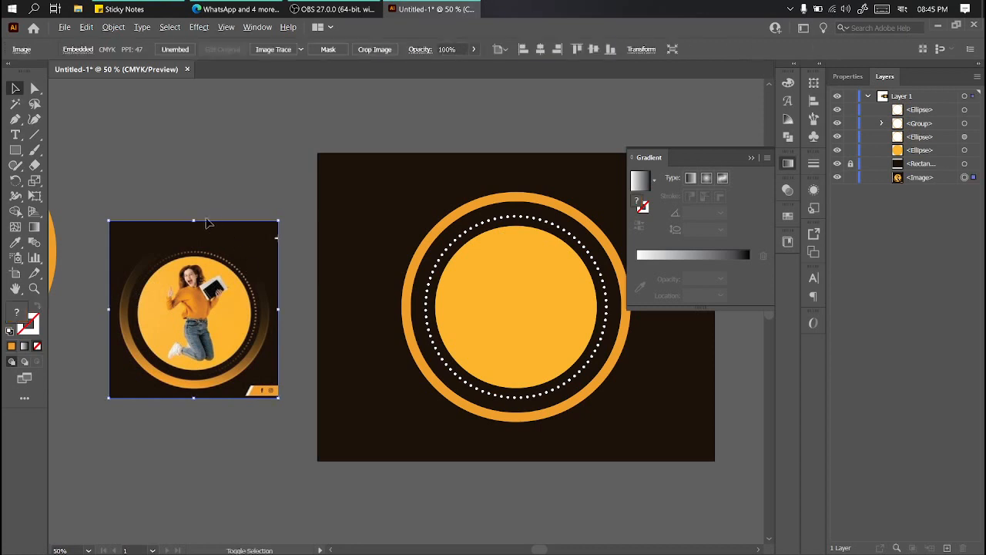
pyautogui.moveTo(197, 220); pyautogui.dragTo(231, 190)
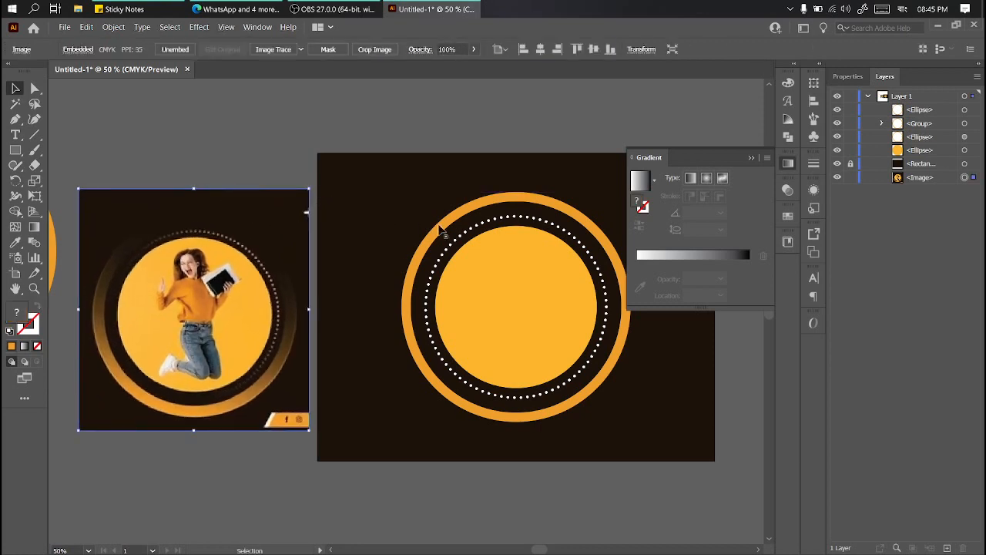
# Try the Orange, Yellow gradient preset on the expanded ring and replace it with the White, Black preset
pyautogui.click(506, 209)
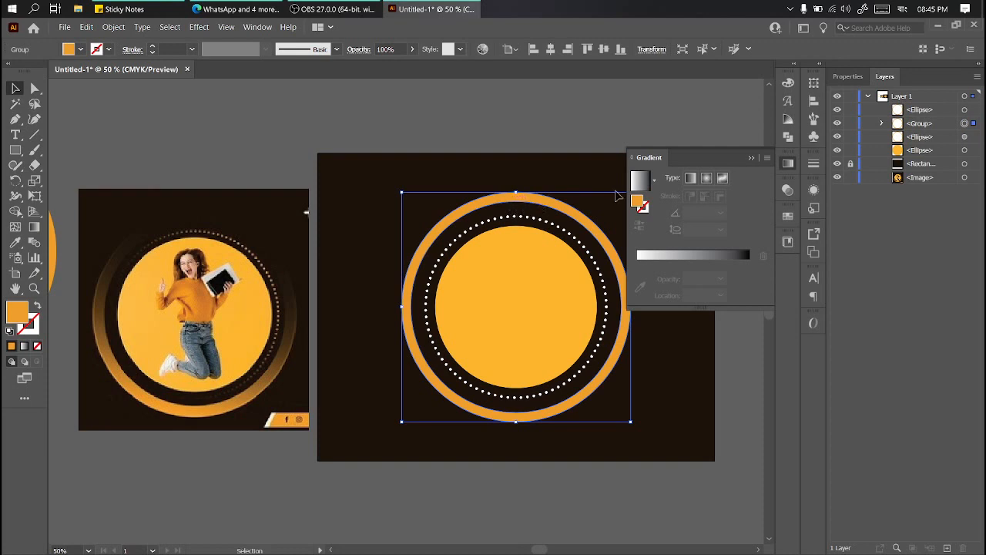
pyautogui.click(653, 181)
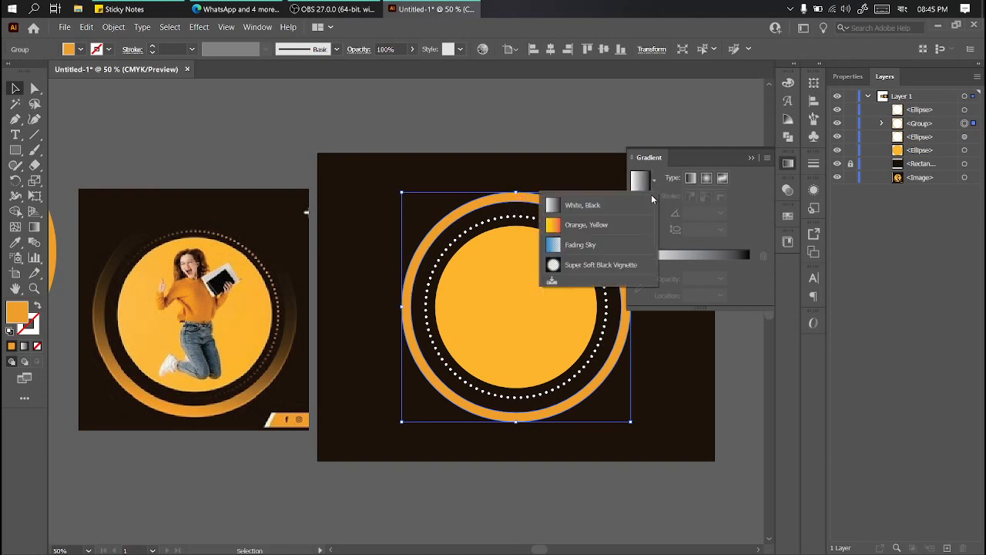
pyautogui.click(593, 224)
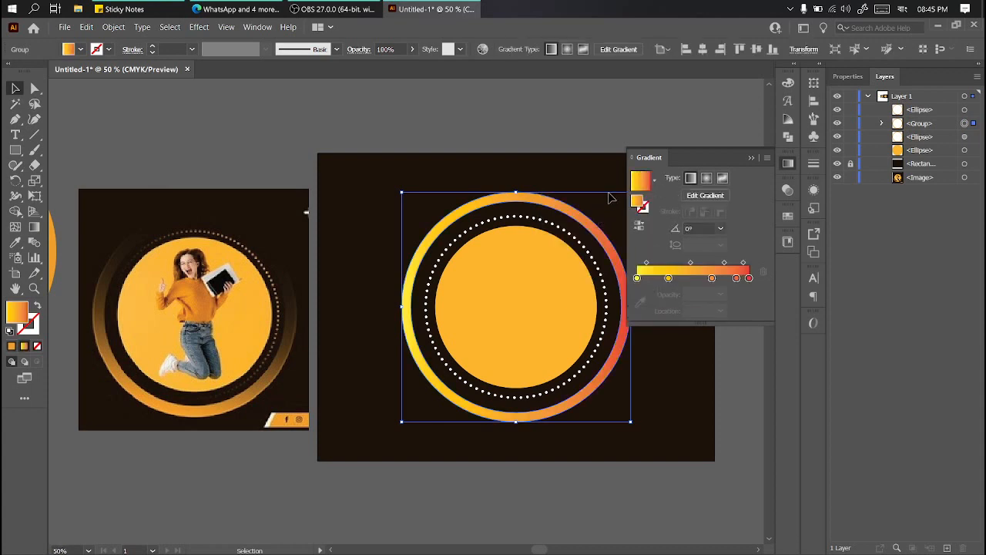
pyautogui.click(653, 182)
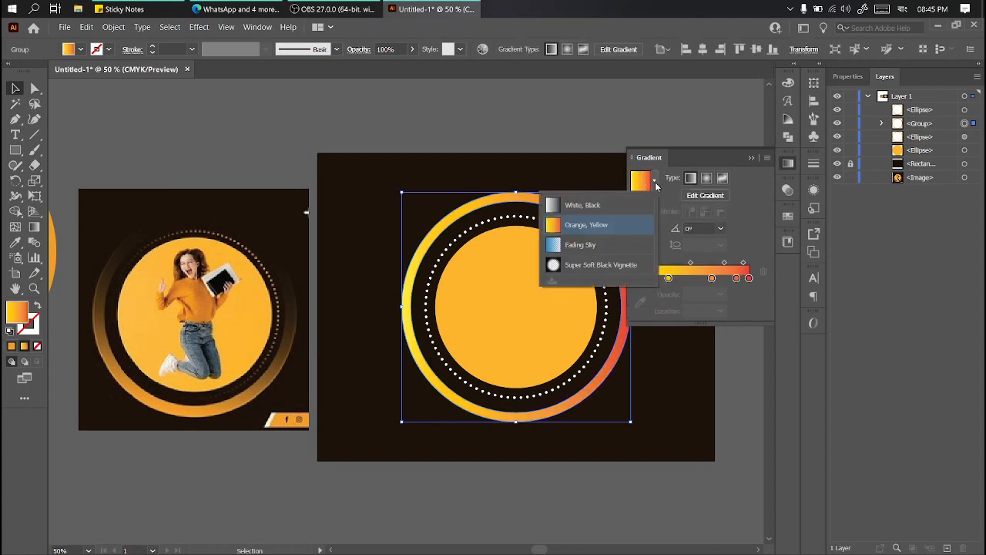
pyautogui.click(586, 209)
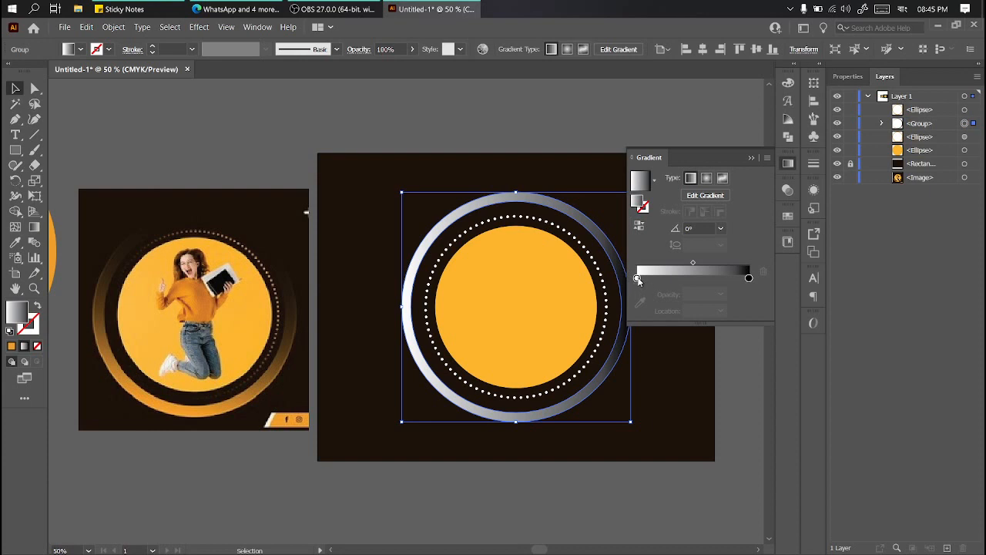
# Add two intermediate colour stops to the ring's gradient, one at about 69% and the other nearer the white end
pyautogui.scroll(1, 539, 297)
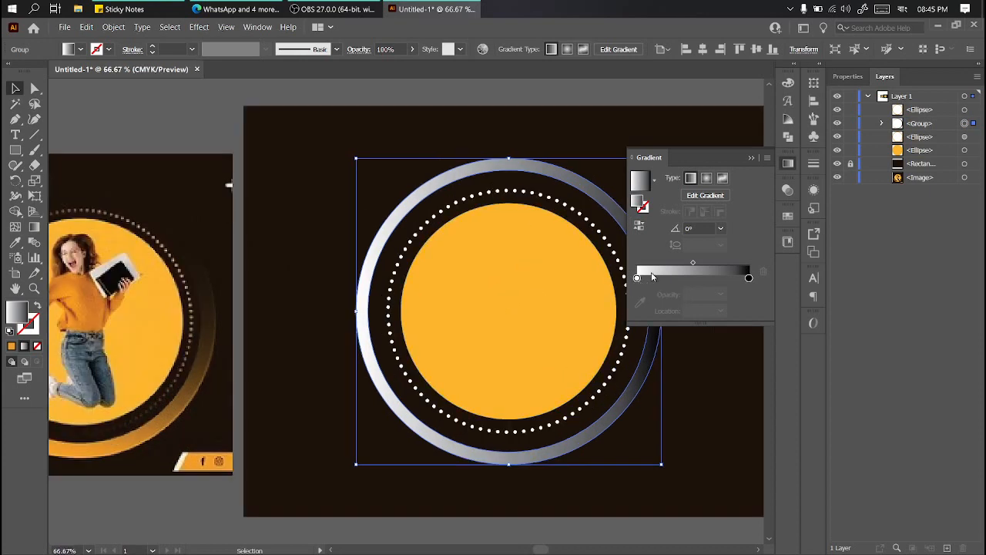
pyautogui.hscroll(1, 379, 276)
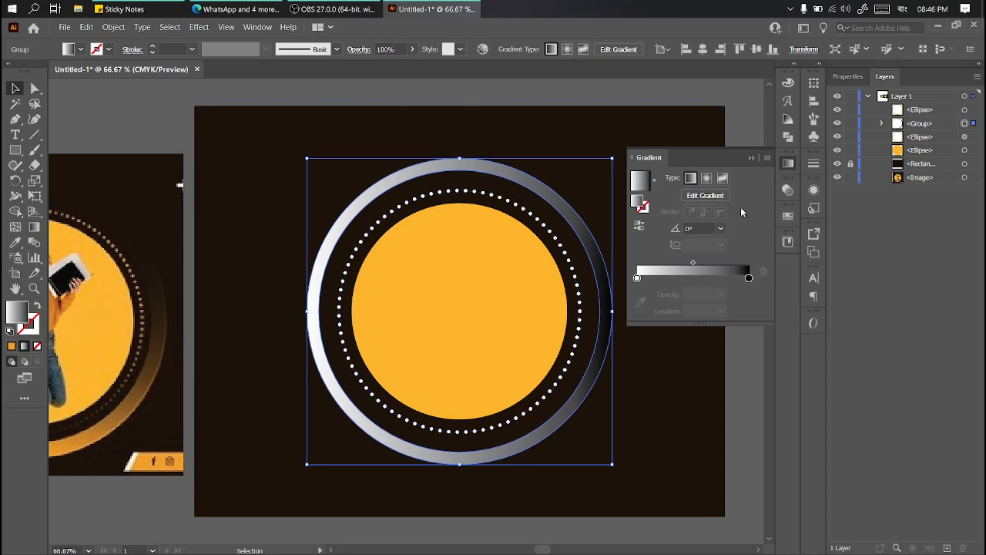
pyautogui.click(636, 278)
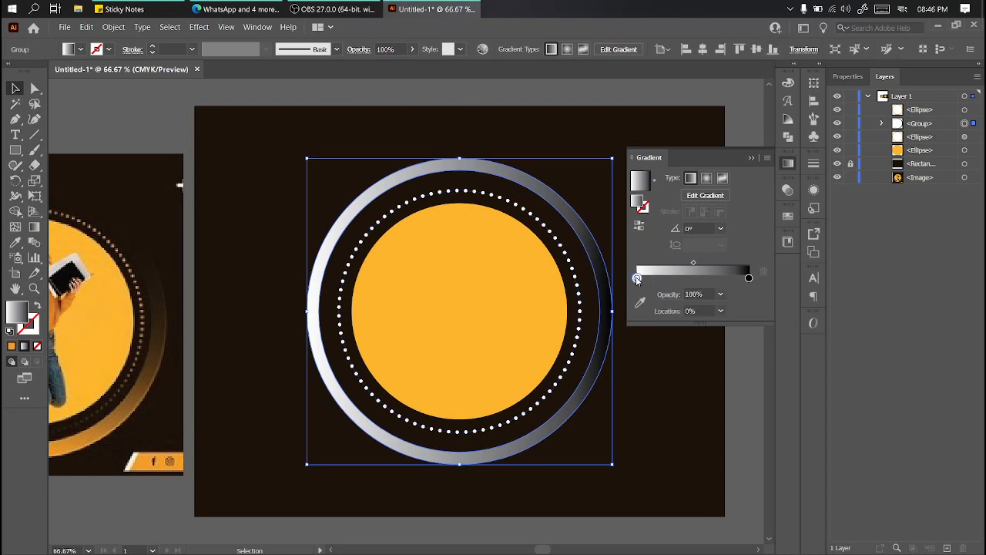
pyautogui.click(750, 279)
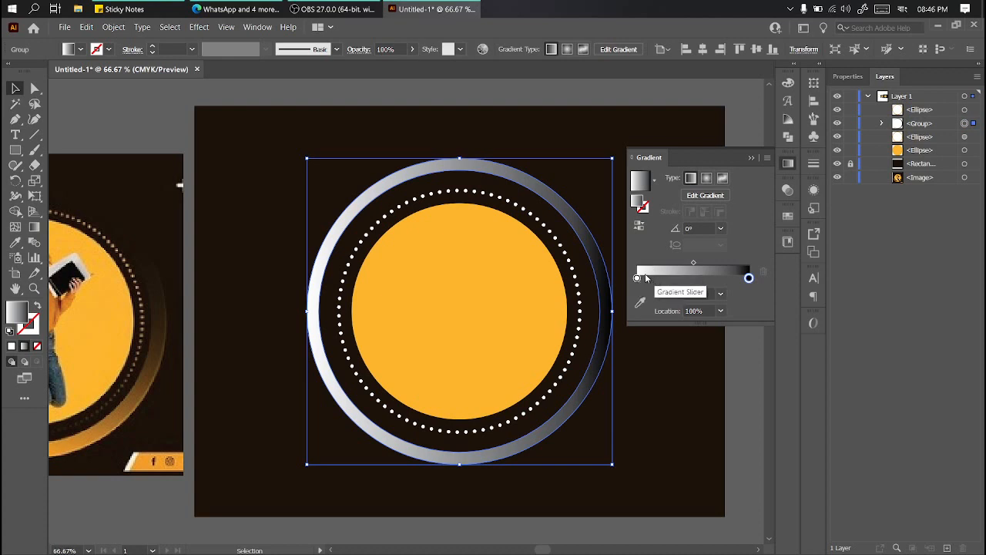
pyautogui.moveTo(748, 279)
pyautogui.mouseDown()
pyautogui.moveTo(676, 278)
pyautogui.moveTo(748, 277)
pyautogui.mouseUp()
pyautogui.click(679, 278)
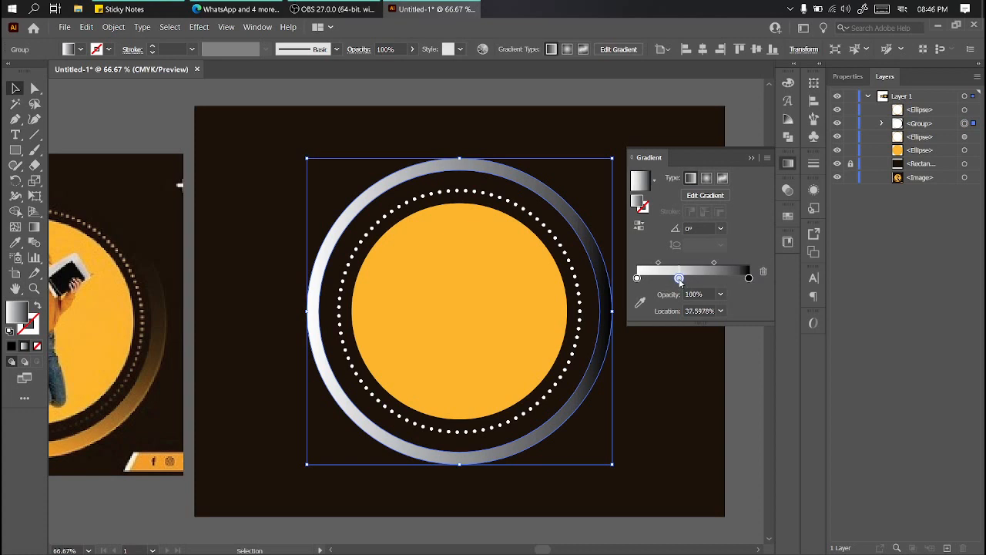
pyautogui.moveTo(679, 279); pyautogui.dragTo(714, 279)
pyautogui.click(691, 279)
# Colour the intermediate gradient stop nearer the white end magenta and select the stop at about 69%
pyautogui.doubleClick(675, 279)
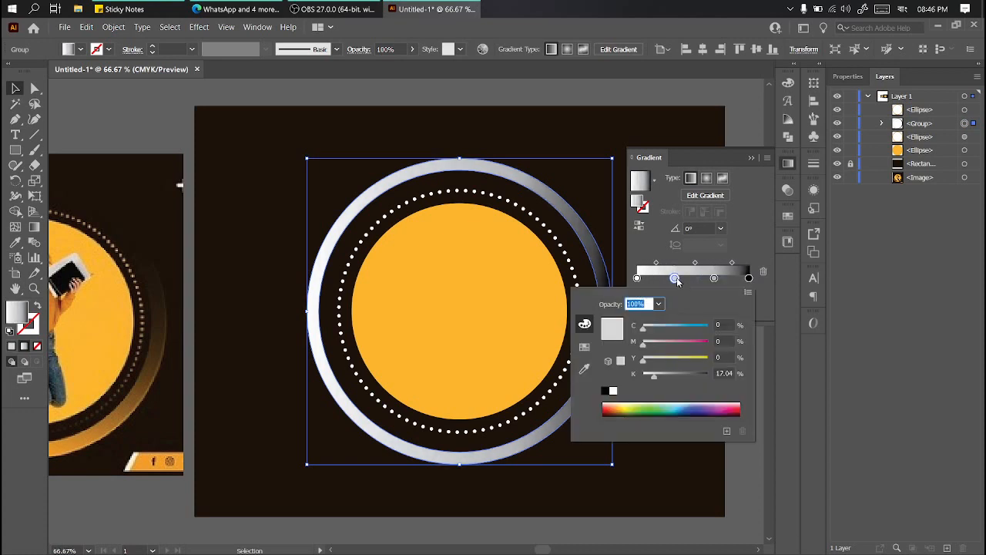
pyautogui.click(714, 407)
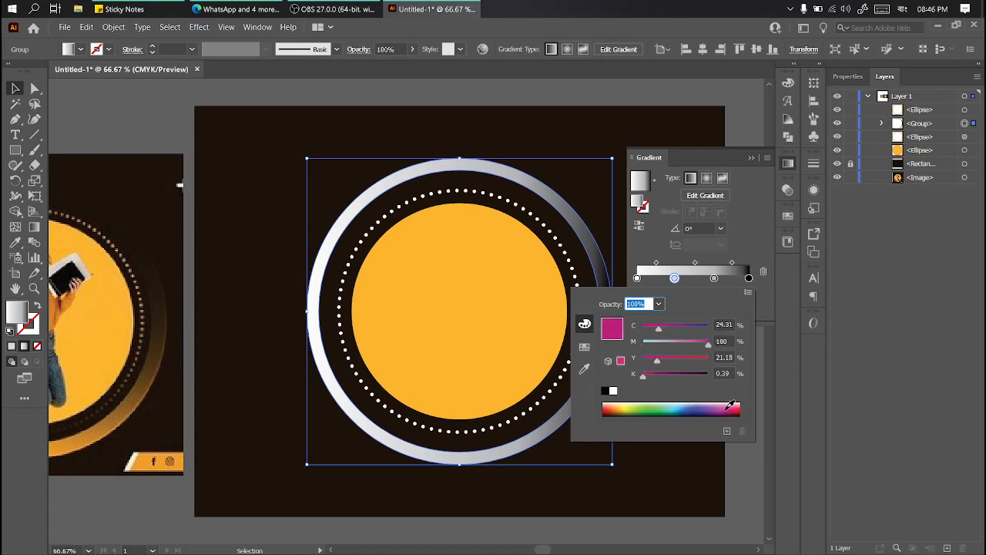
pyautogui.click(715, 284)
pyautogui.click(715, 279)
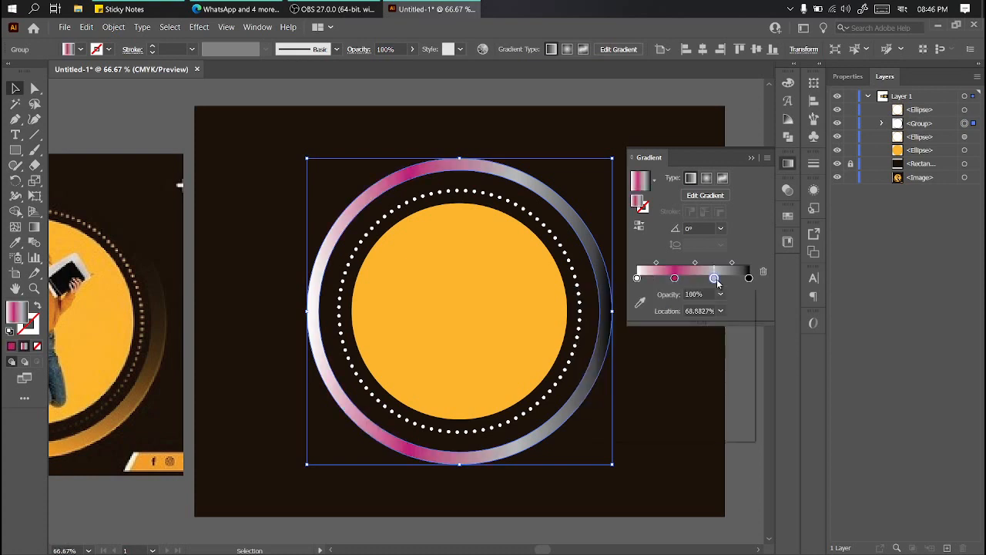
# Recolour the ring gradient's stop at about 69% orange, with CMYK values of magenta 64% and yellow 100%
pyautogui.doubleClick(714, 279)
pyautogui.click(584, 346)
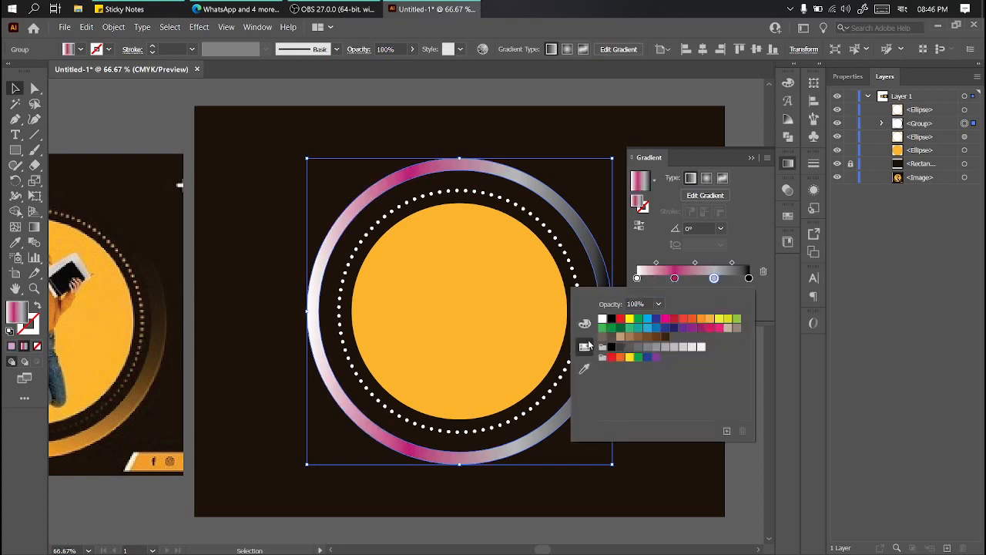
pyautogui.click(717, 321)
pyautogui.click(700, 319)
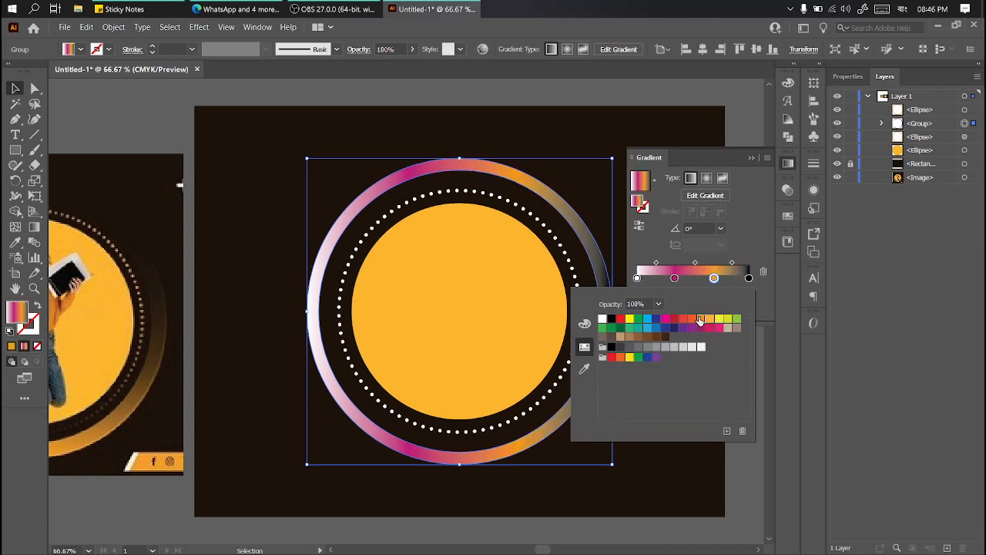
pyautogui.click(585, 324)
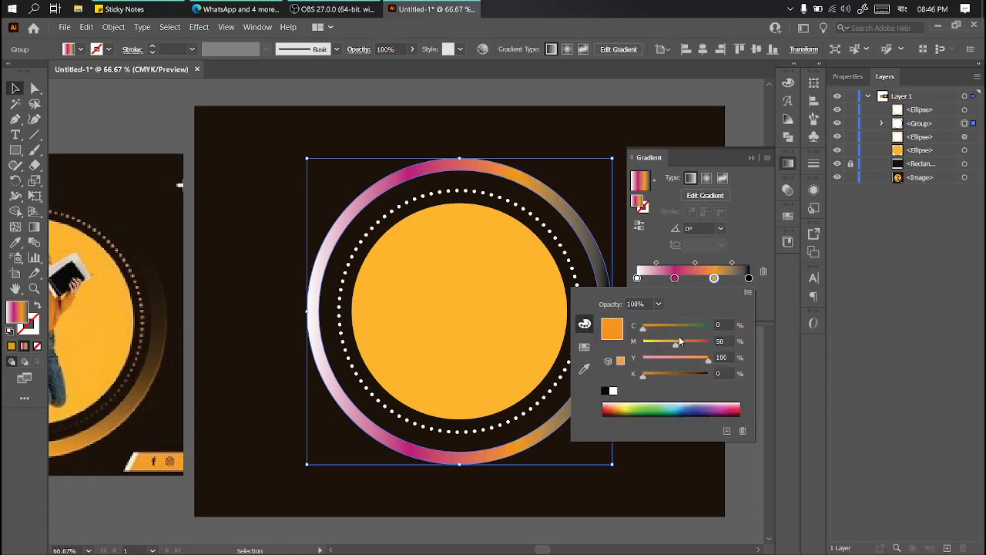
pyautogui.moveTo(679, 341)
pyautogui.mouseDown()
pyautogui.moveTo(654, 344)
pyautogui.moveTo(675, 327)
pyautogui.mouseUp()
pyautogui.moveTo(669, 360); pyautogui.dragTo(642, 327)
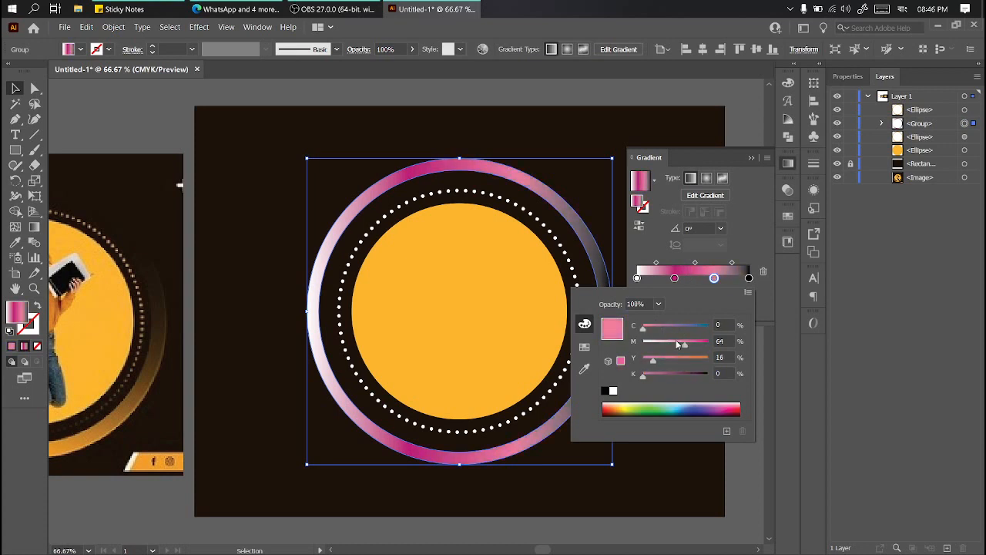
pyautogui.moveTo(693, 358); pyautogui.dragTo(717, 358)
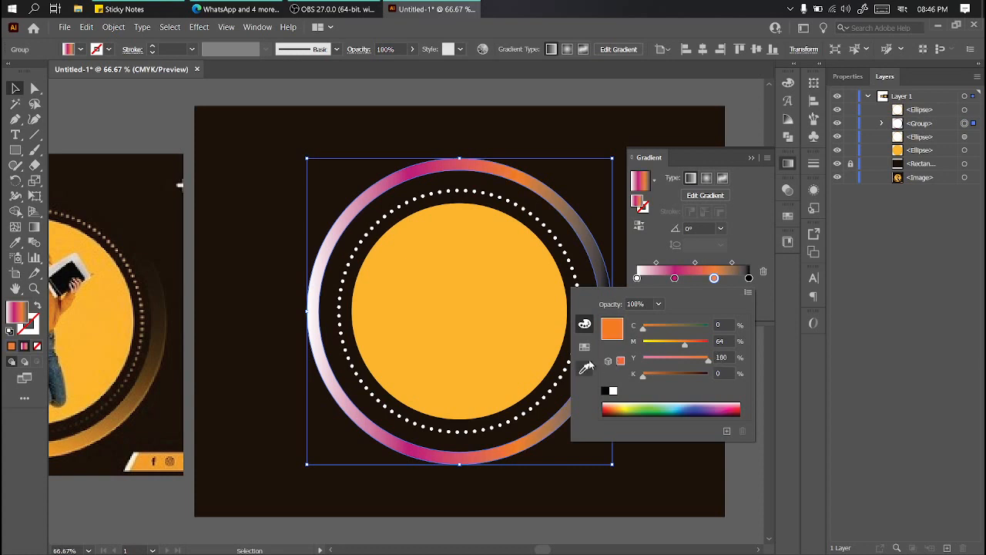
# Recolour both intermediate gradient stops with dark brown sampled from the area around the reference image's outer ring
pyautogui.click(586, 367)
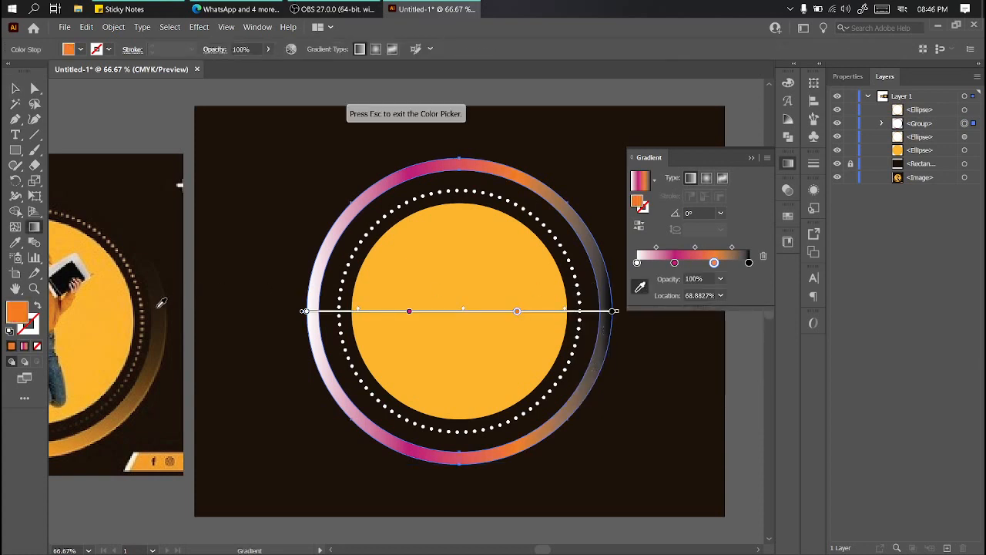
pyautogui.click(163, 287)
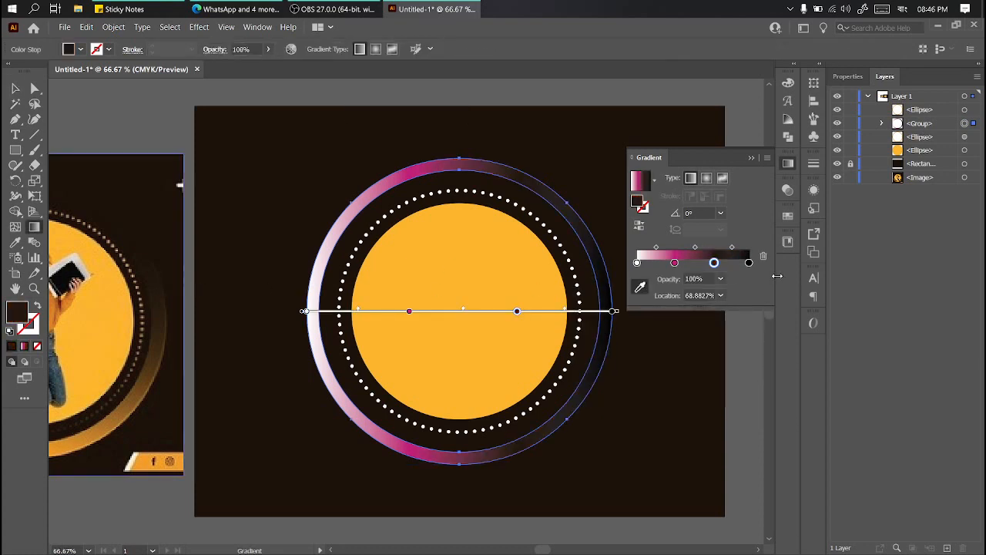
pyautogui.click(675, 264)
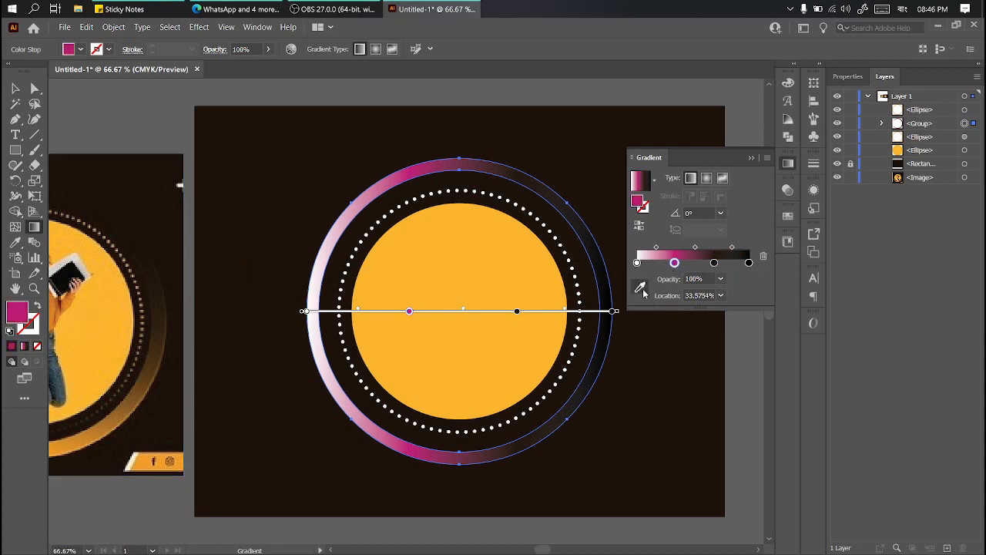
pyautogui.click(639, 288)
pyautogui.click(159, 290)
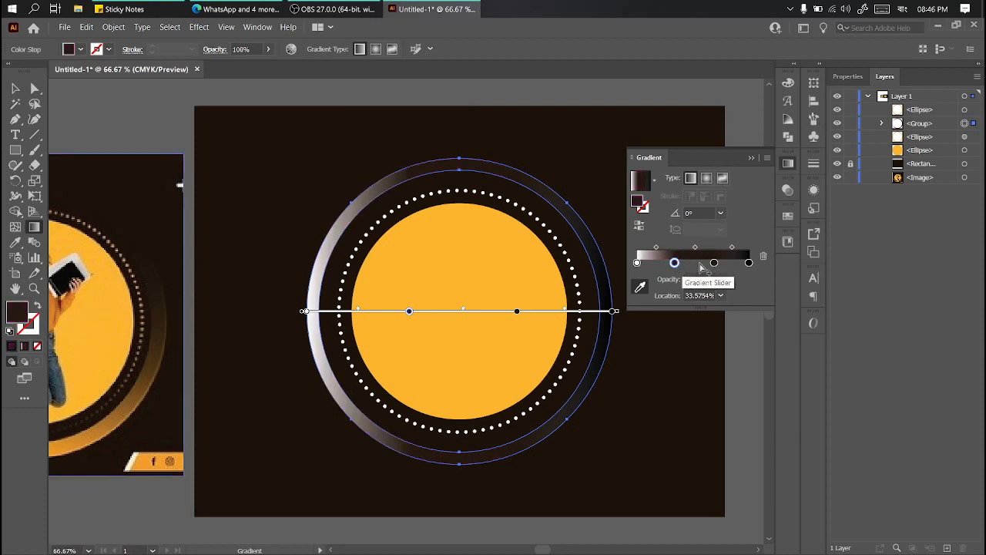
# Remove both intermediate colour stops from the ring's gradient
pyautogui.click(675, 263)
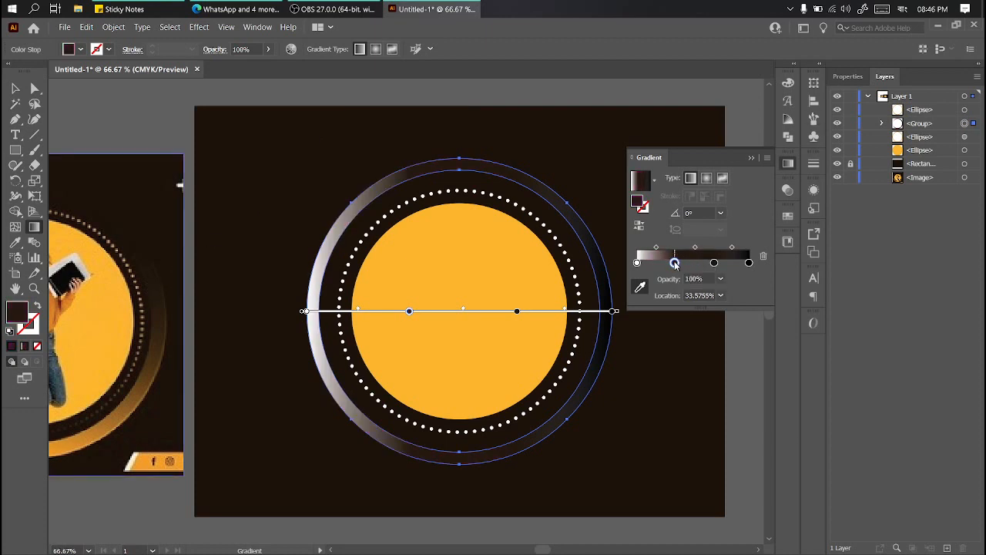
pyautogui.moveTo(674, 263); pyautogui.dragTo(673, 375)
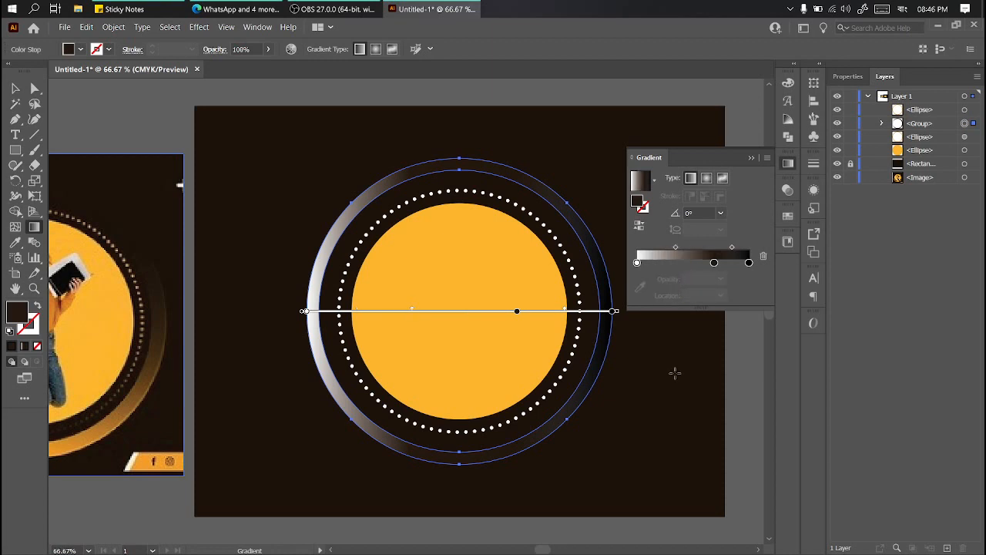
pyautogui.moveTo(714, 263); pyautogui.dragTo(715, 313)
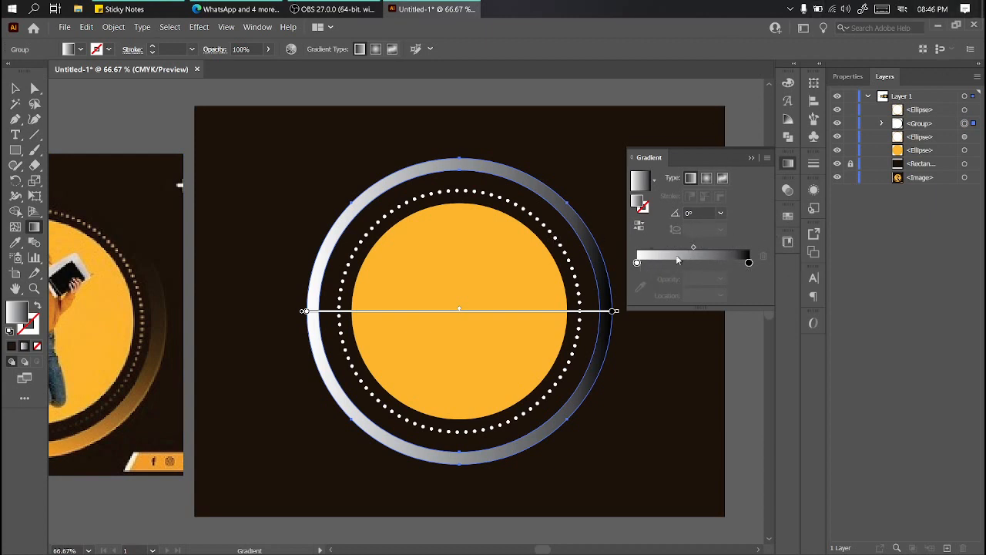
# Recolour the ring gradient's white stop with the dark background colour sampled from the reference image
pyautogui.click(637, 263)
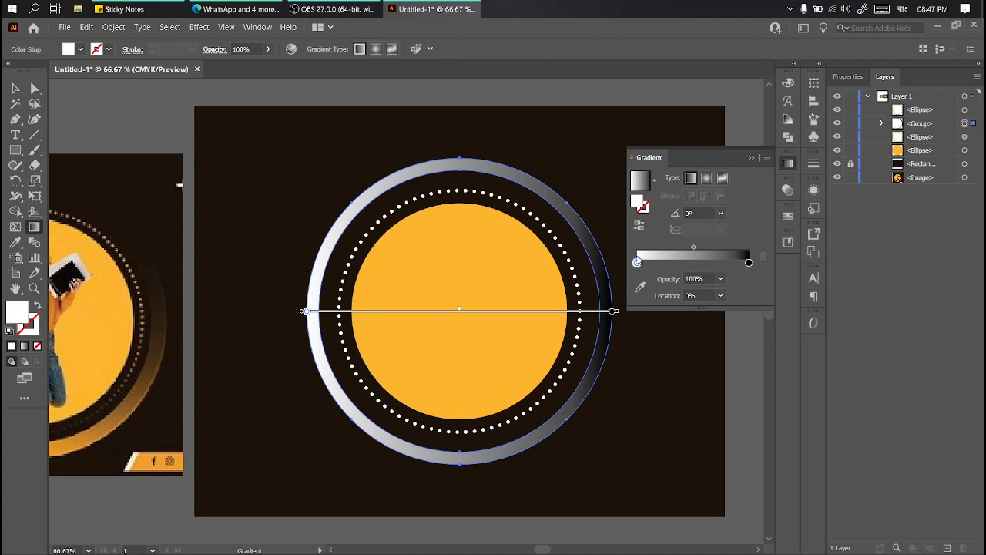
pyautogui.click(641, 288)
pyautogui.scroll(-2, 474, 236)
pyautogui.scroll(2, 265, 268)
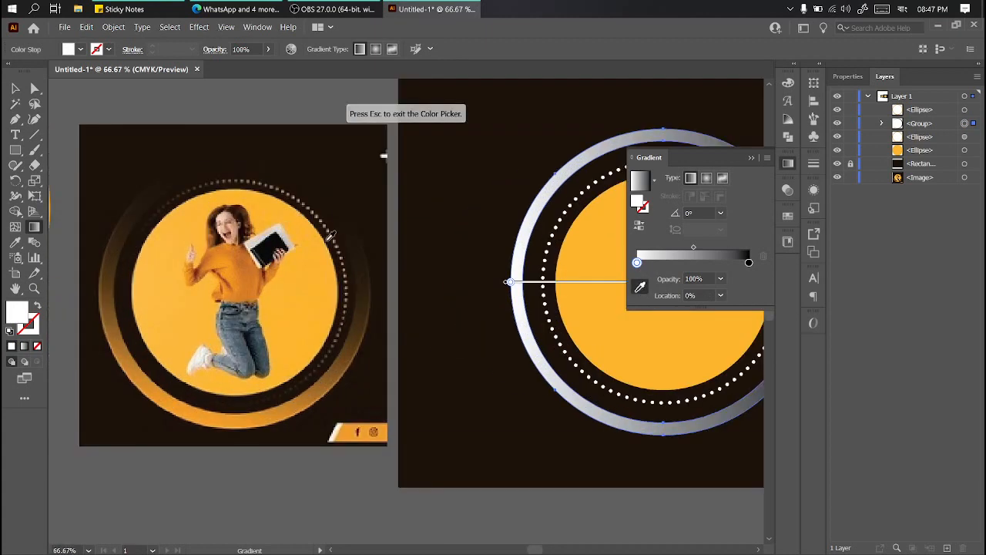
pyautogui.click(325, 195)
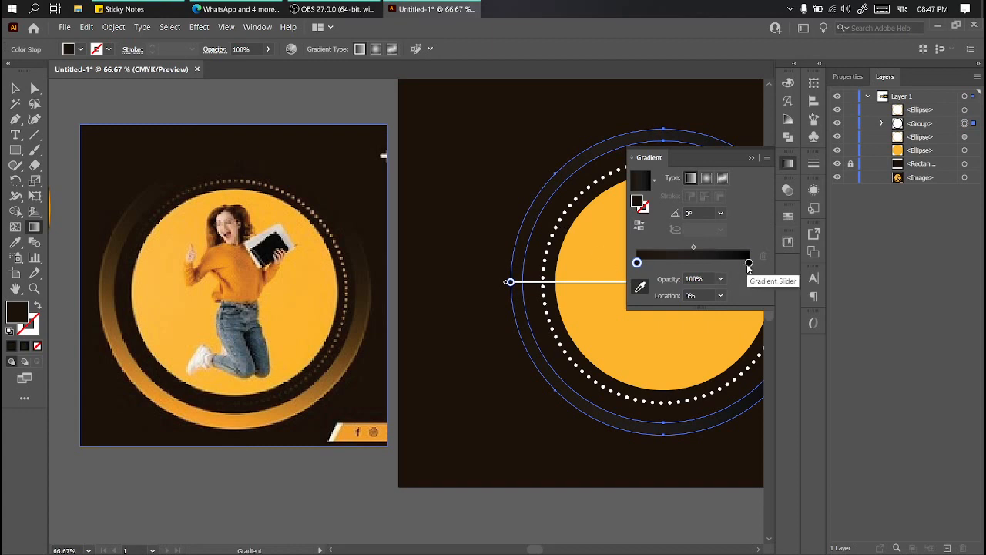
# Recolour the ring gradient's black stop with the orange sampled from the lower part of the reference's outer ring
pyautogui.click(748, 264)
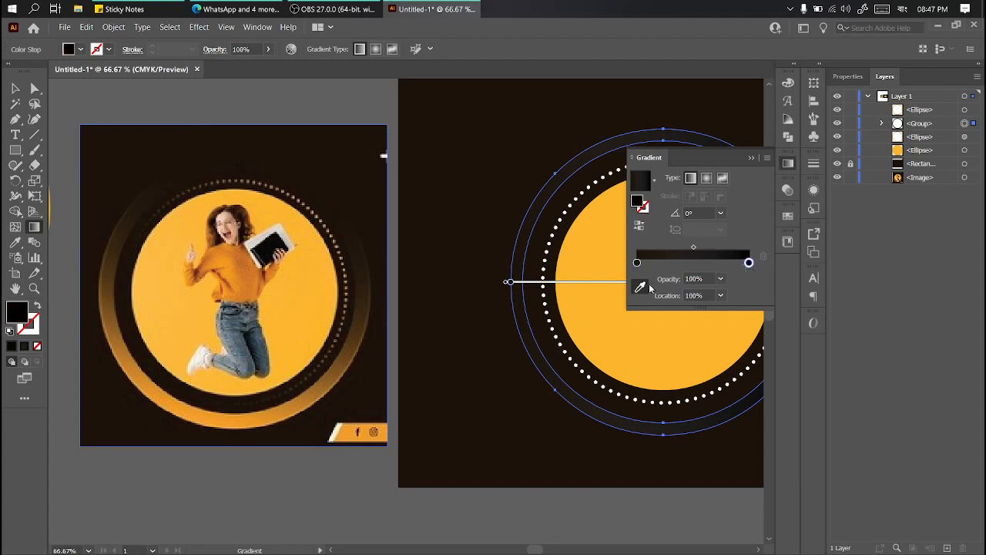
pyautogui.click(218, 412)
pyautogui.hotkey('ctrl', '-')
pyautogui.hotkey('ctrl', '-')
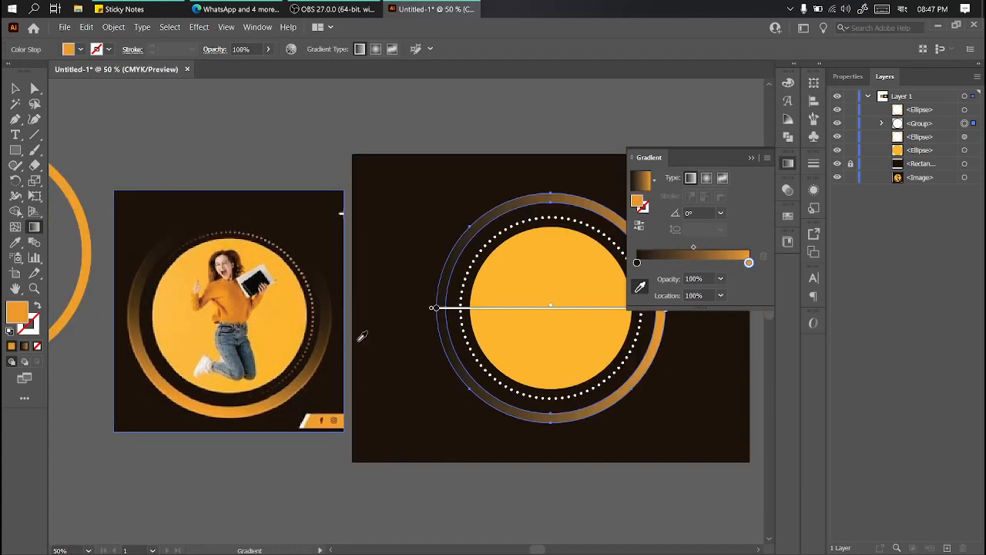
pyautogui.scroll(1, 556, 231)
pyautogui.press('v')
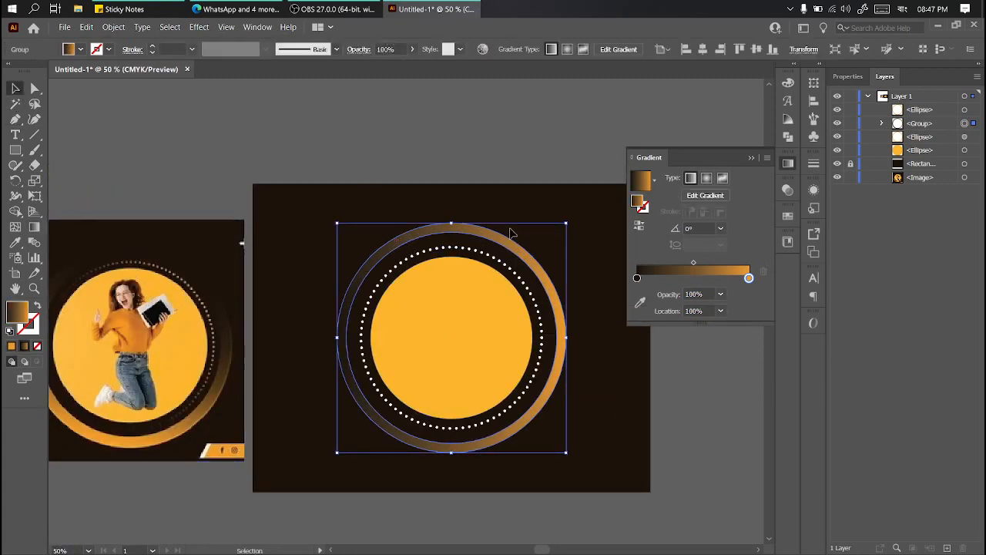
# Redraw the ring's gradient vertically at -90°, from just above the ring to just below it, and deselect it
pyautogui.click(721, 229)
pyautogui.click(721, 229)
pyautogui.click(707, 196)
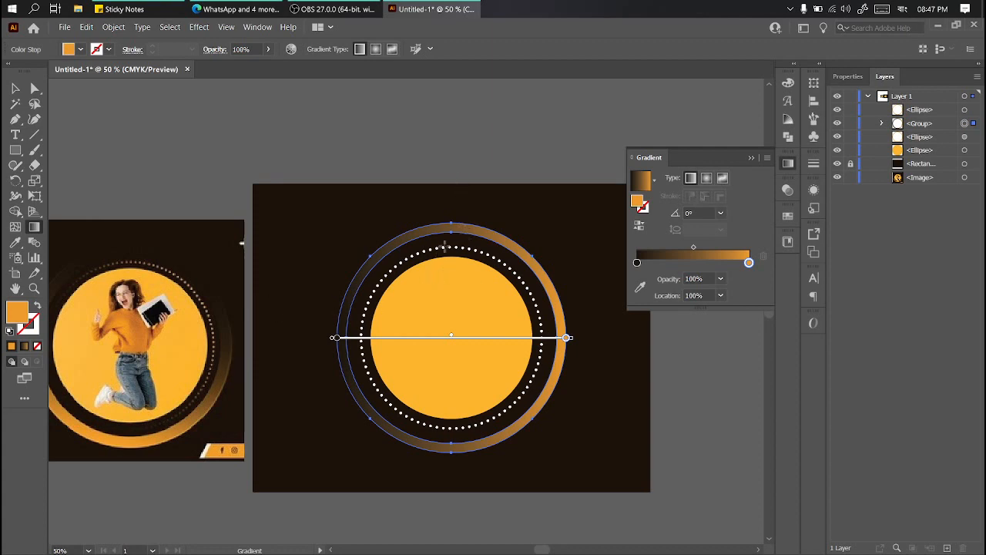
pyautogui.moveTo(462, 191); pyautogui.dragTo(460, 486)
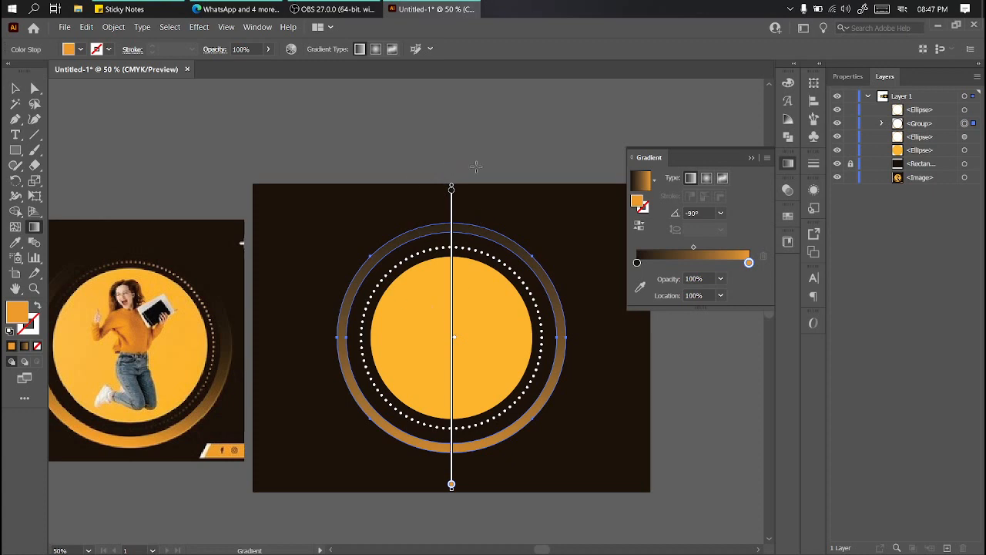
pyautogui.click(14, 89)
pyautogui.click(300, 93)
pyautogui.scroll(1, 507, 261)
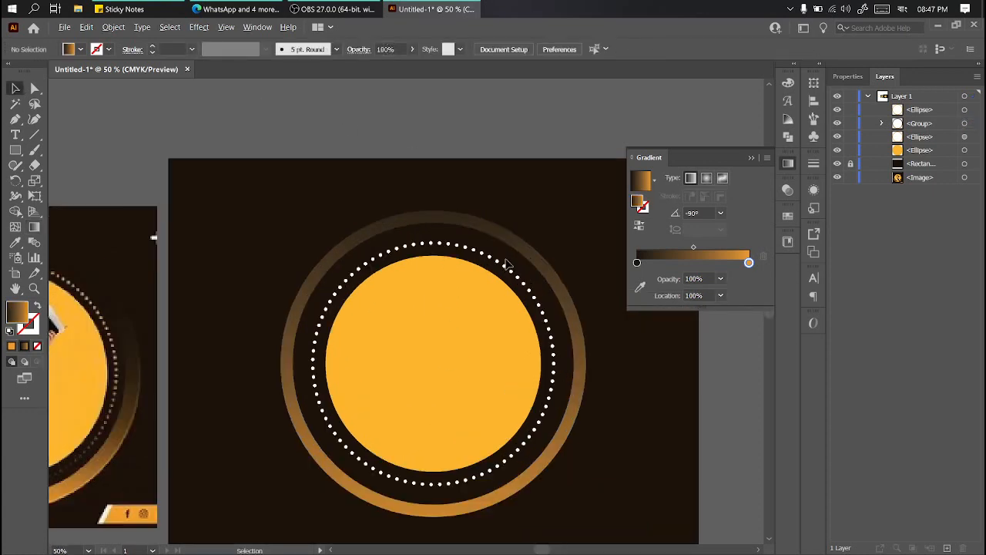
# Swap the ends of the ring's gradient so orange sits at 0% and dark brown at 100%
pyautogui.click(470, 216)
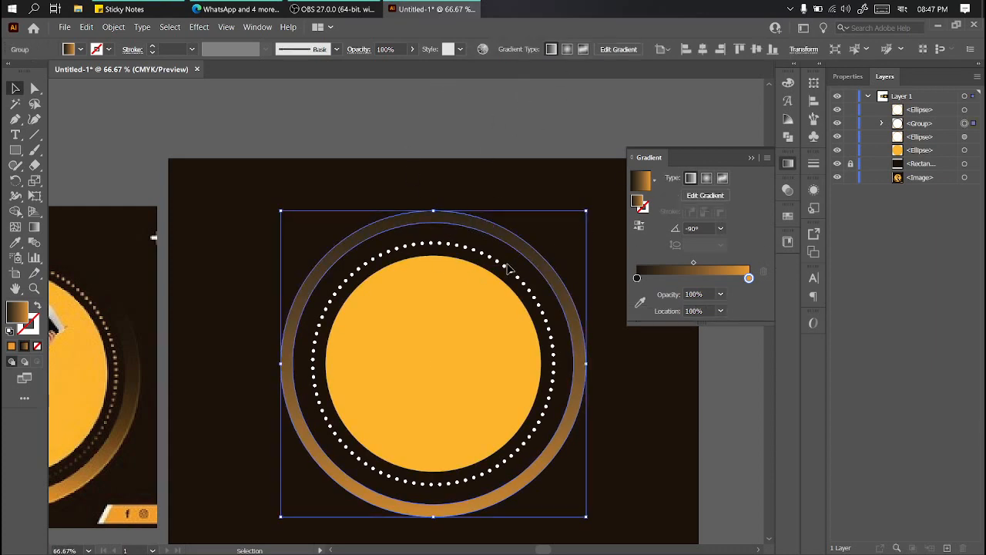
pyautogui.press('a')
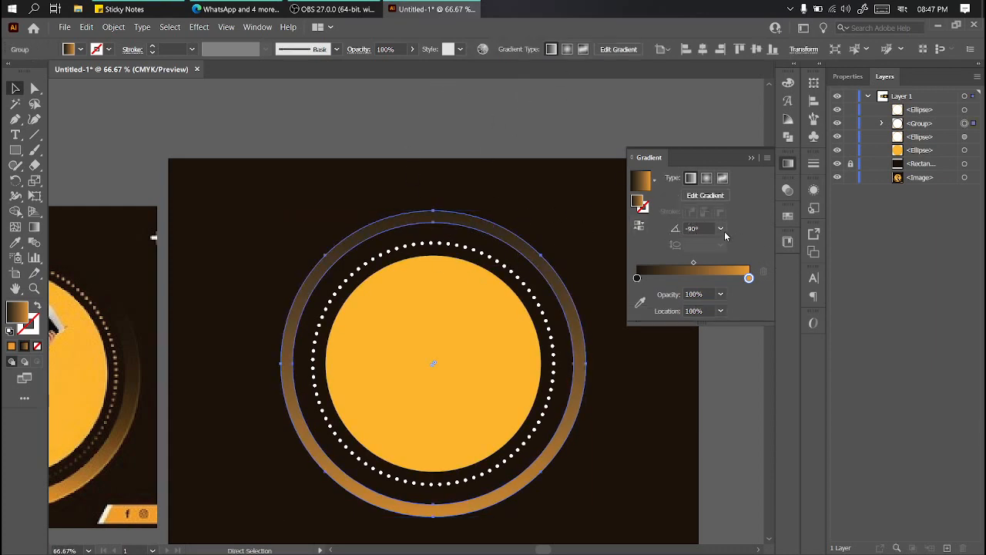
pyautogui.press('v')
pyautogui.moveTo(637, 281)
pyautogui.mouseDown()
pyautogui.moveTo(700, 280)
pyautogui.moveTo(637, 279)
pyautogui.mouseUp()
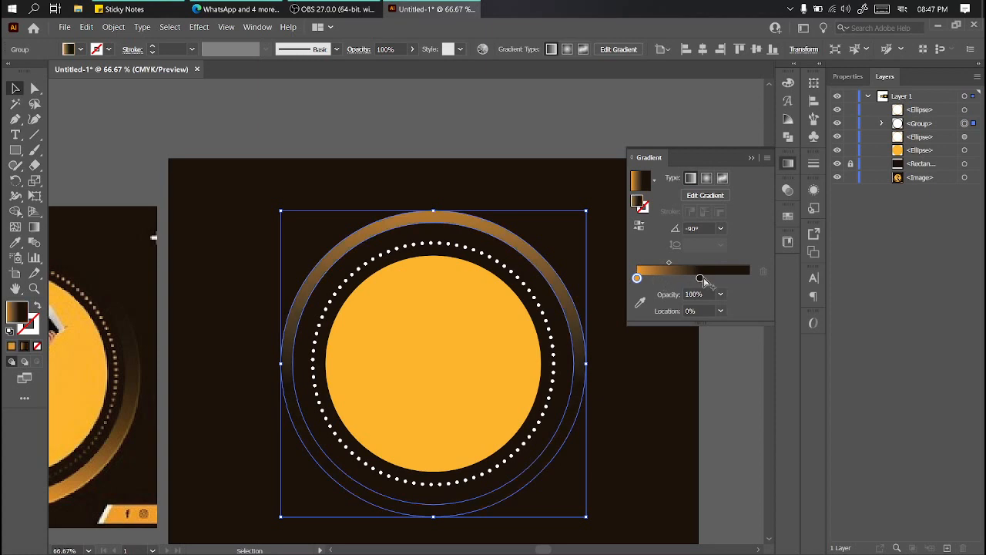
pyautogui.moveTo(700, 279); pyautogui.dragTo(747, 278)
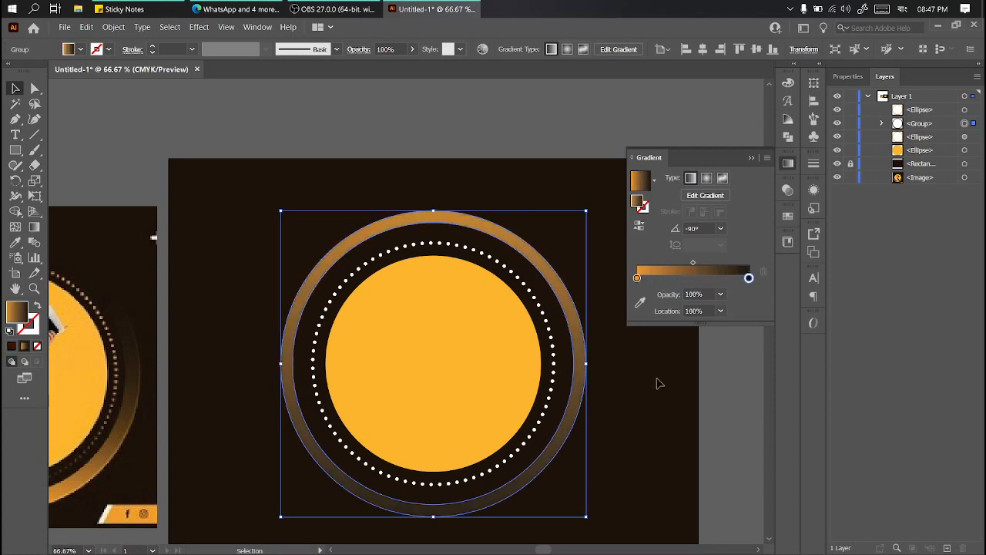
pyautogui.click(712, 405)
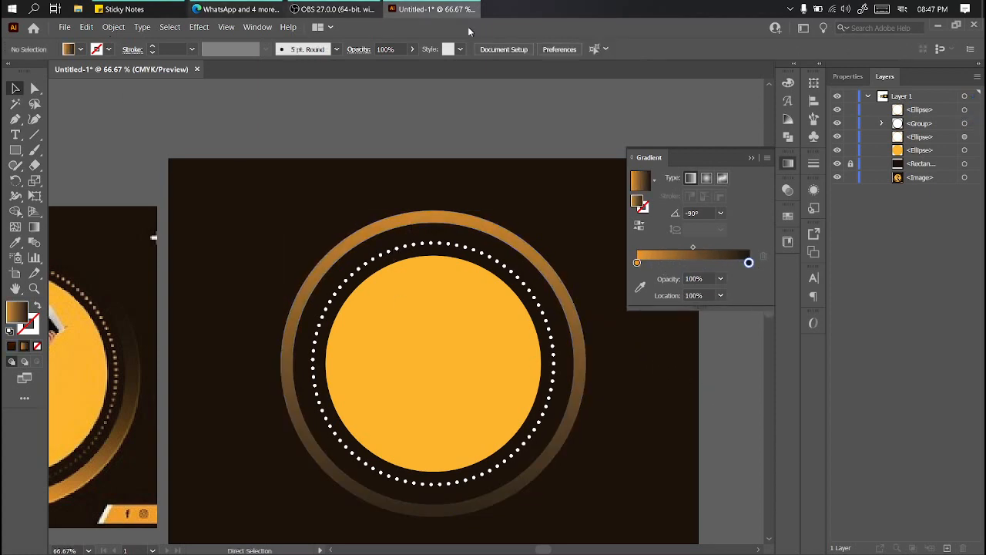
# Set the ring's gradient angle to 90° and deselect the ring
pyautogui.click(485, 232)
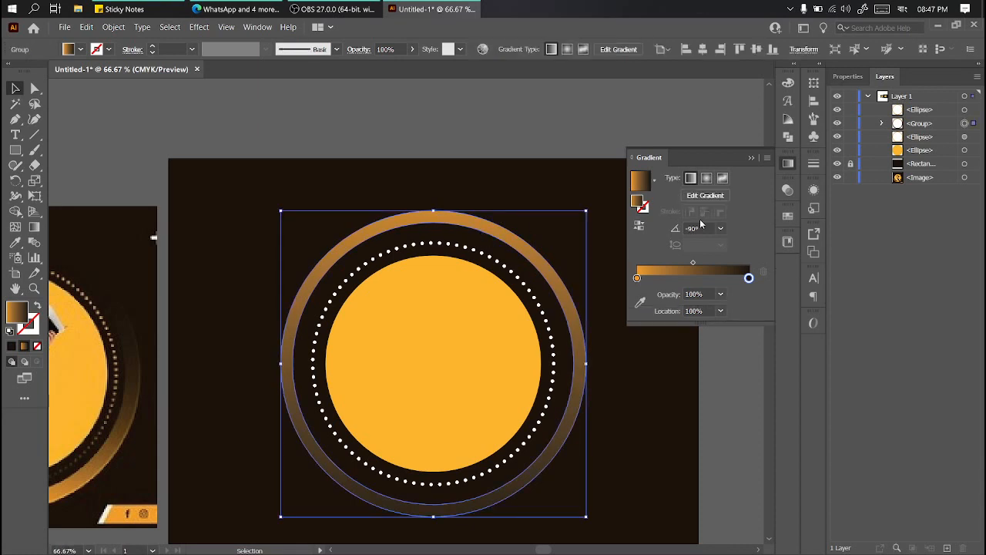
pyautogui.click(721, 228)
pyautogui.click(738, 295)
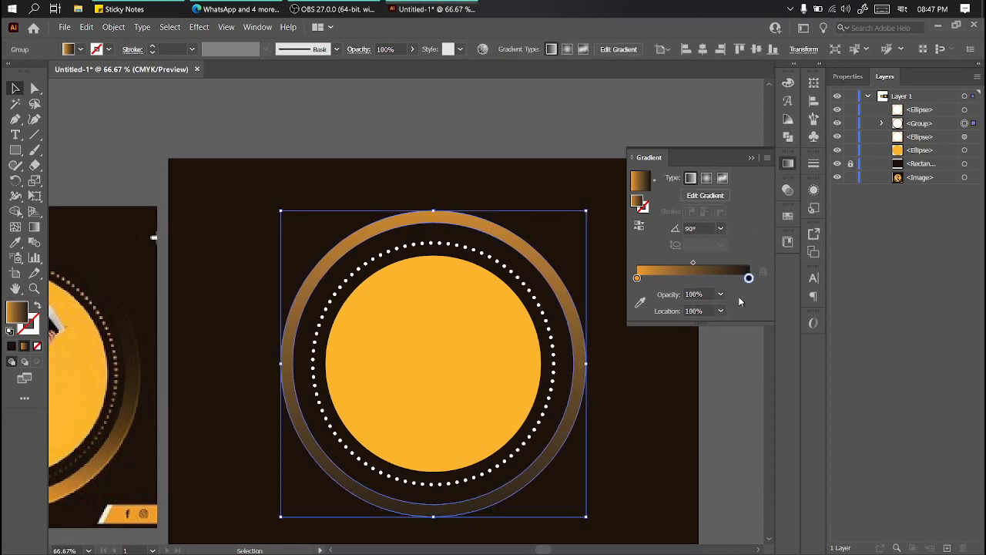
pyautogui.click(511, 110)
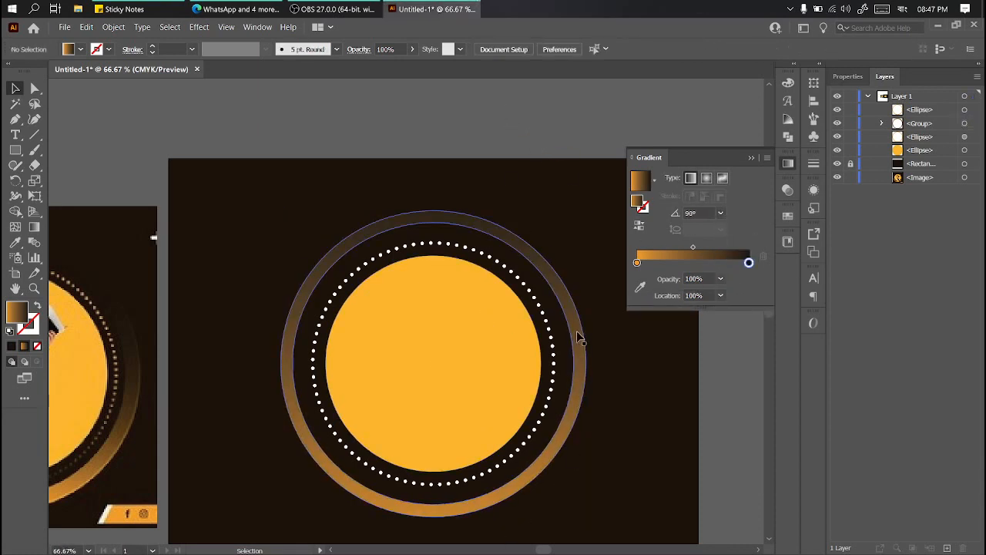
pyautogui.click(563, 305)
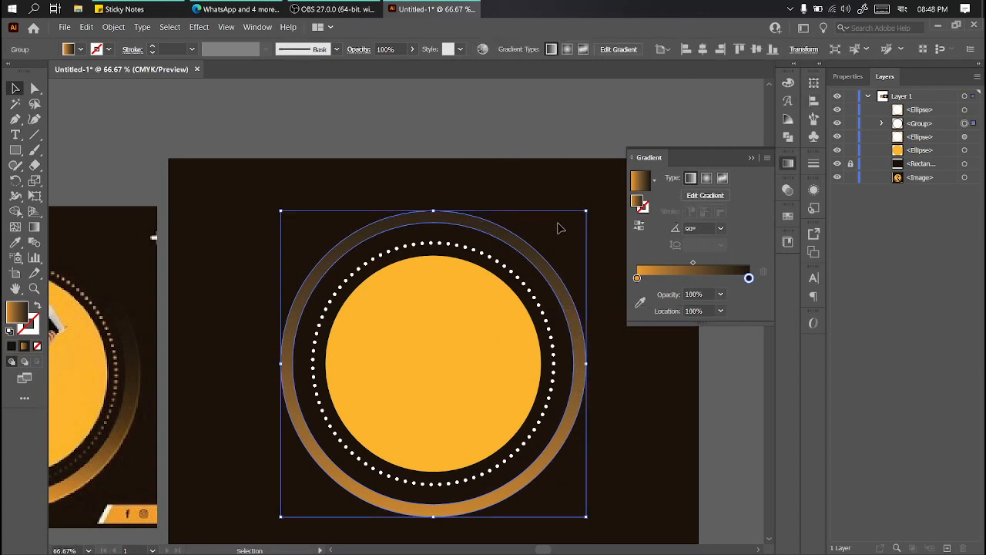
pyautogui.click(467, 131)
pyautogui.scroll(-1, 499, 217)
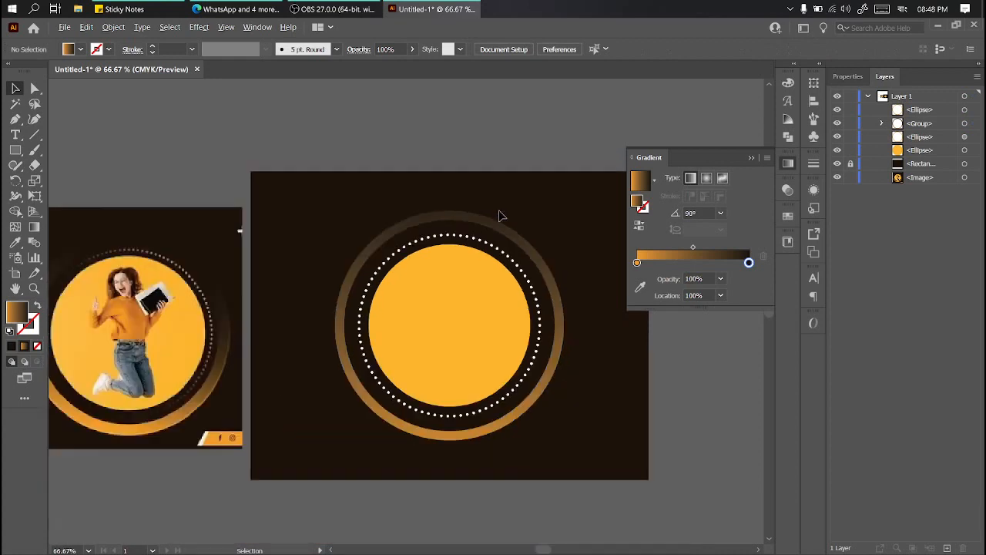
pyautogui.scroll(-1, 499, 217)
pyautogui.scroll(2, 508, 216)
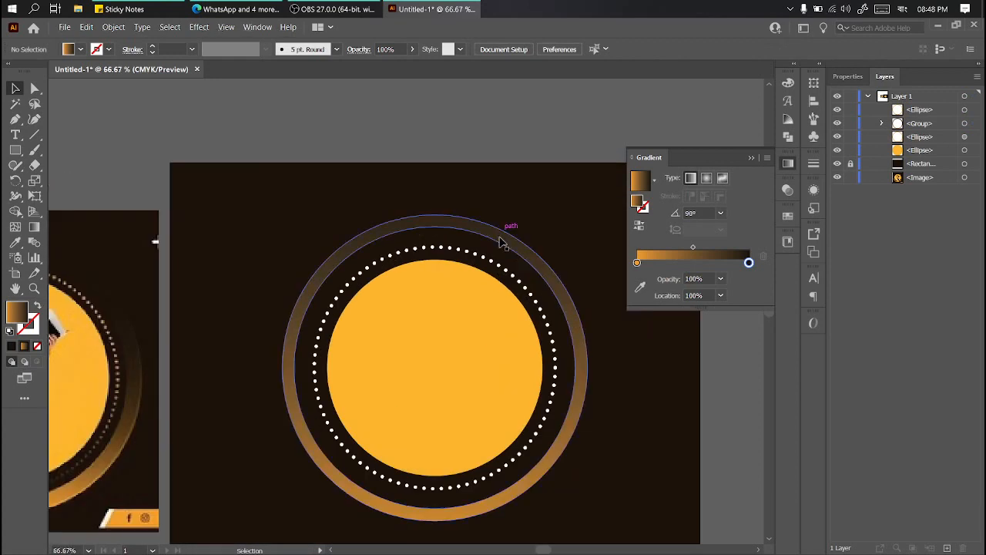
pyautogui.click(502, 243)
pyautogui.scroll(2, 504, 235)
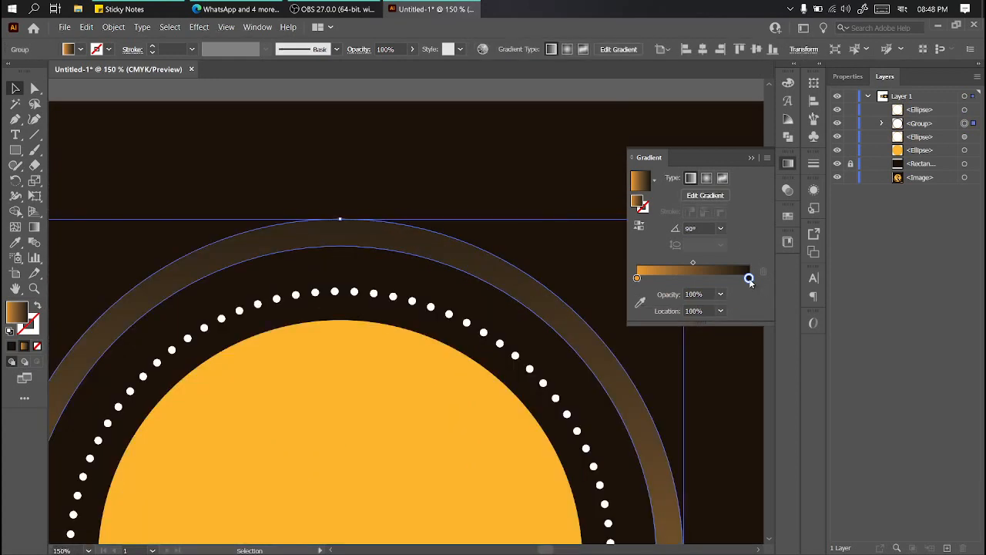
pyautogui.doubleClick(749, 278)
pyautogui.click(480, 134)
pyautogui.click(480, 134)
# Unlock the background rectangle and check its fill colour
pyautogui.click(850, 163)
pyautogui.click(550, 159)
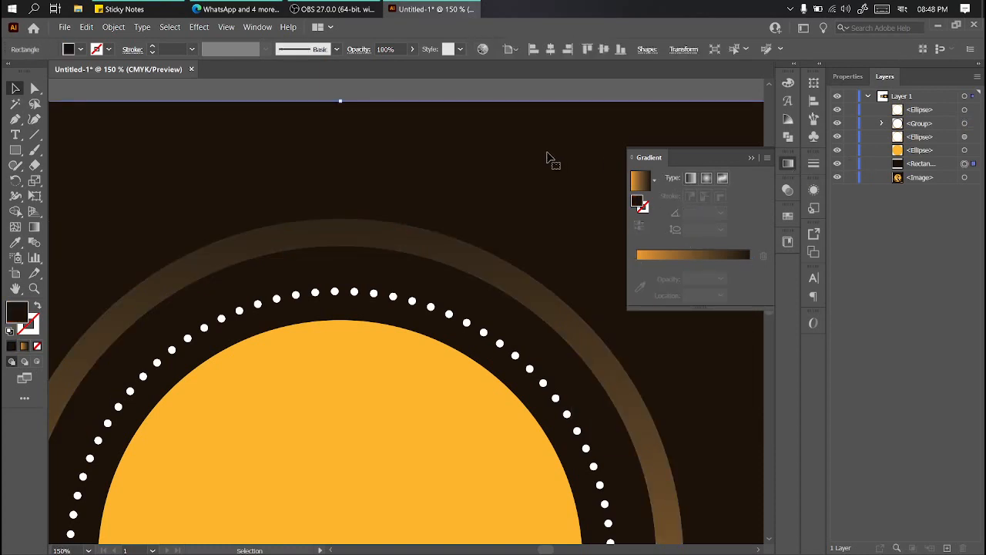
pyautogui.doubleClick(20, 309)
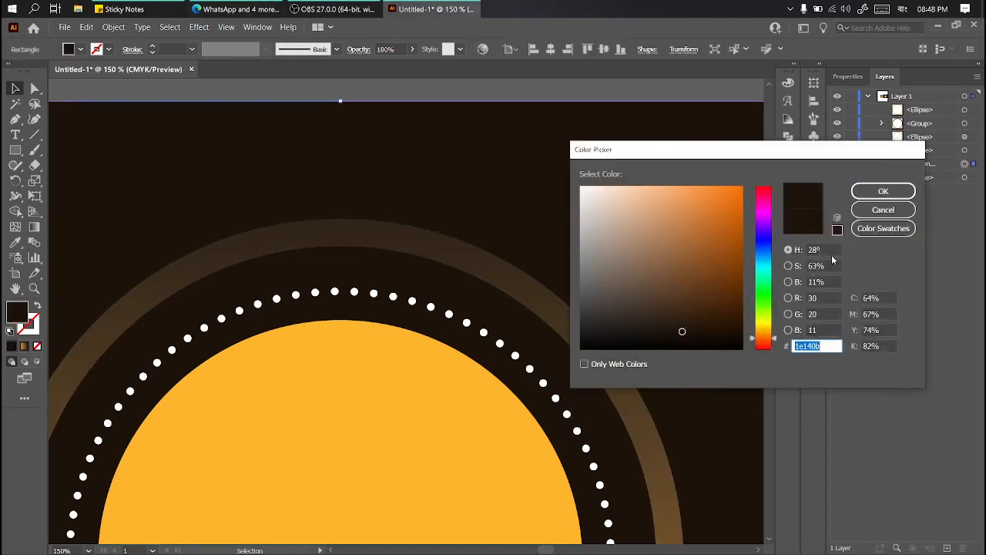
pyautogui.click(883, 210)
# Recolour the ring gradient's dark 100% stop with the dark brown sampled from the background rectangle and deselect the ring
pyautogui.click(505, 282)
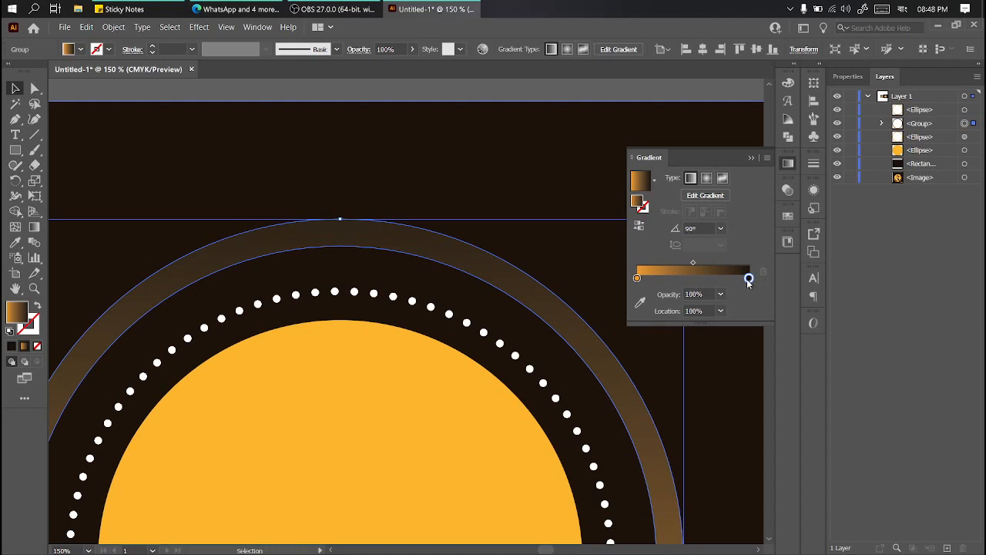
pyautogui.click(640, 302)
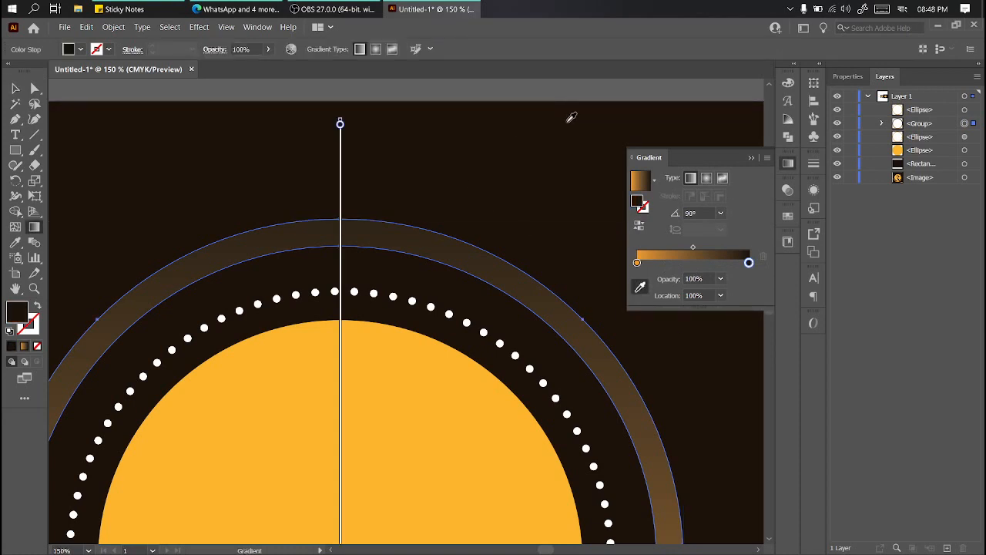
pyautogui.click(16, 88)
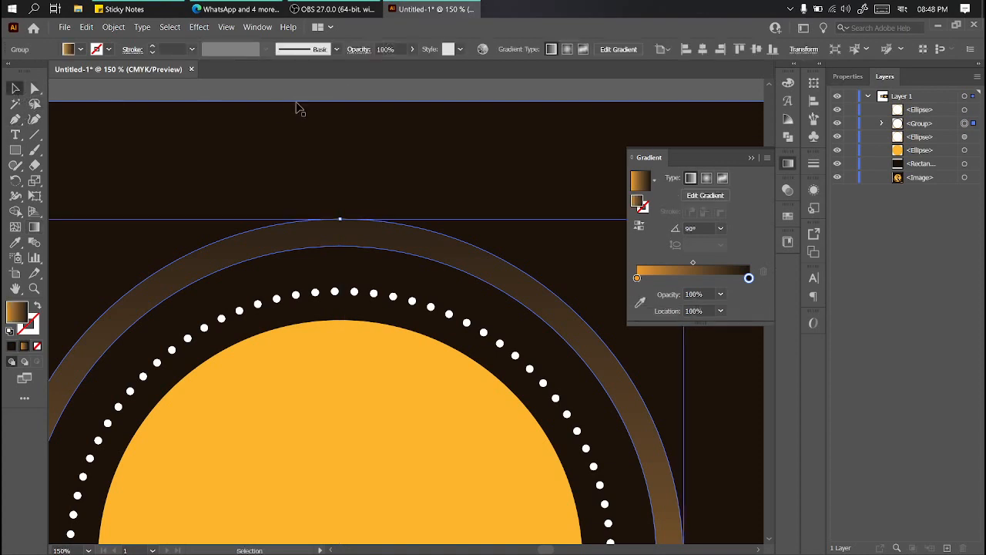
pyautogui.click(385, 121)
# Try shifting the ring gradient's midpoint towards the orange stop, to about 21%, and deselect the ring
pyautogui.hotkey('ctrl', '0')
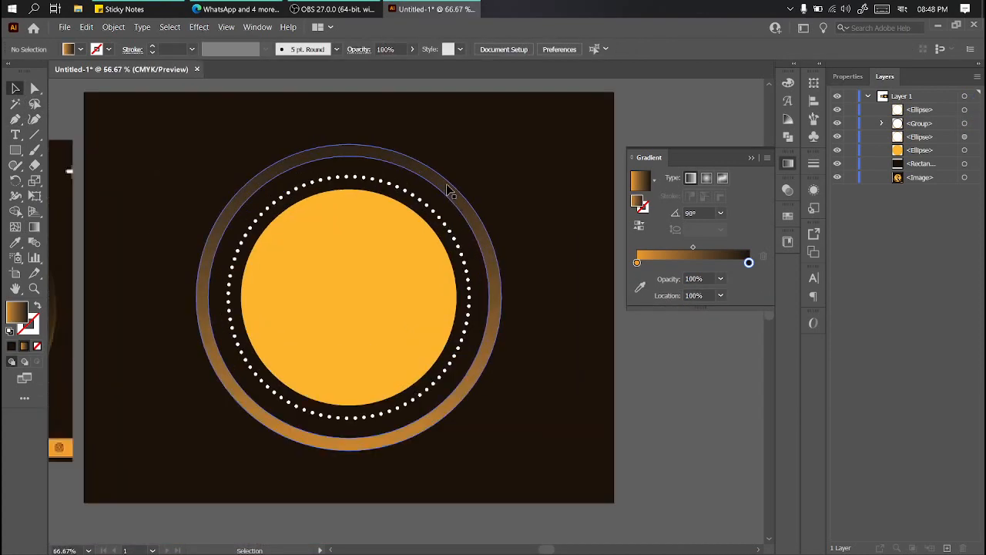
pyautogui.click(449, 191)
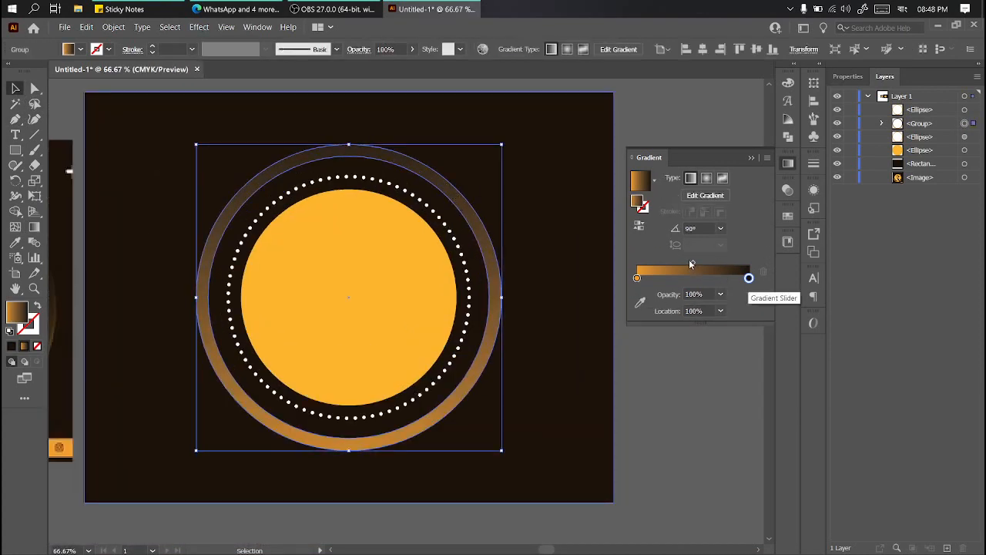
pyautogui.click(692, 265)
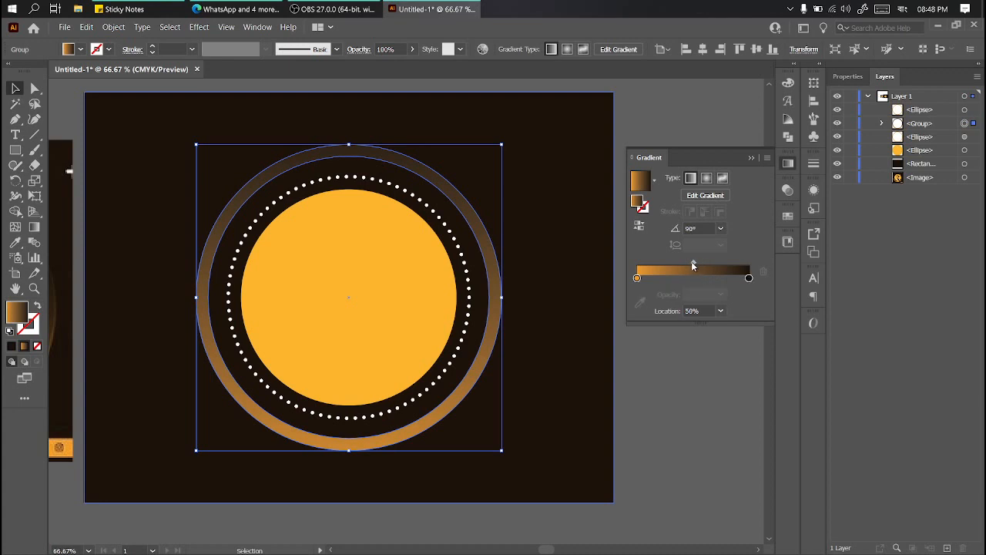
pyautogui.moveTo(692, 263); pyautogui.dragTo(661, 266)
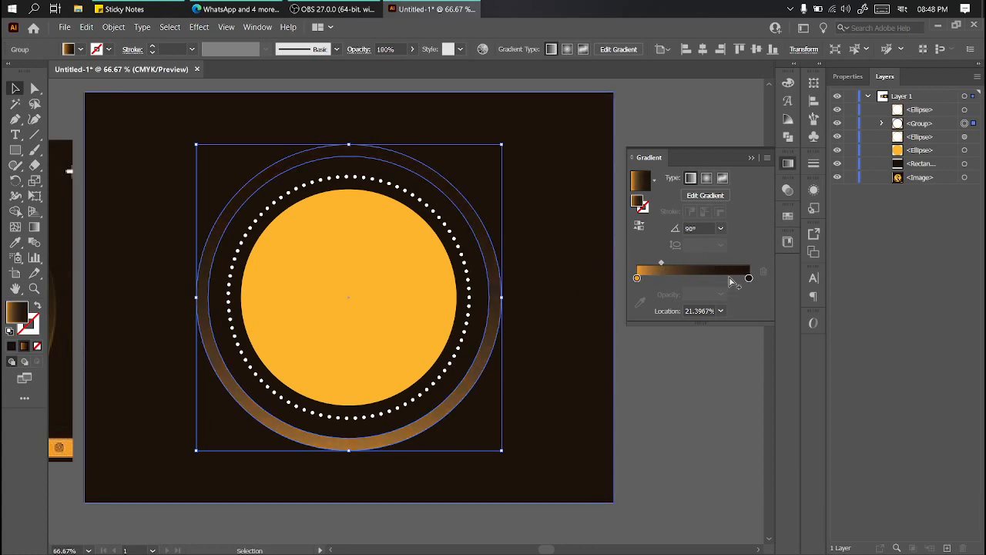
pyautogui.click(698, 394)
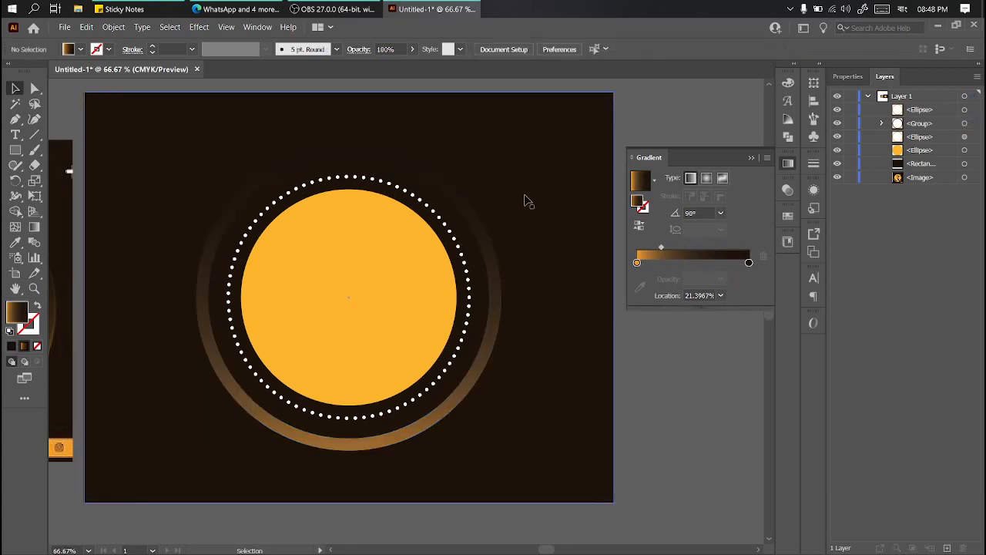
# Set the display brightness to 27 and examine how the ring's upper part fades into the background beside the reference
pyautogui.scroll(-1, 516, 165)
pyautogui.scroll(2, 396, 150)
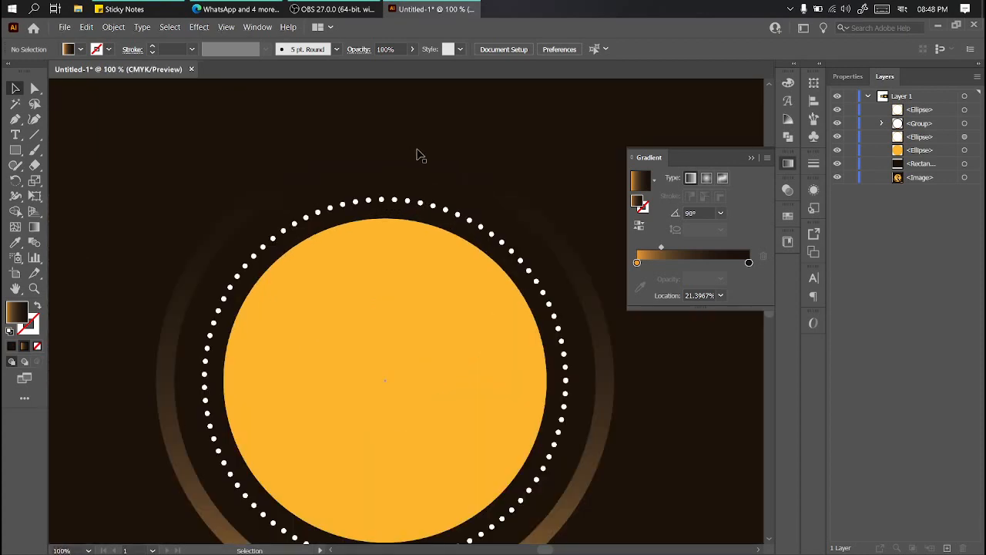
pyautogui.click(839, 520)
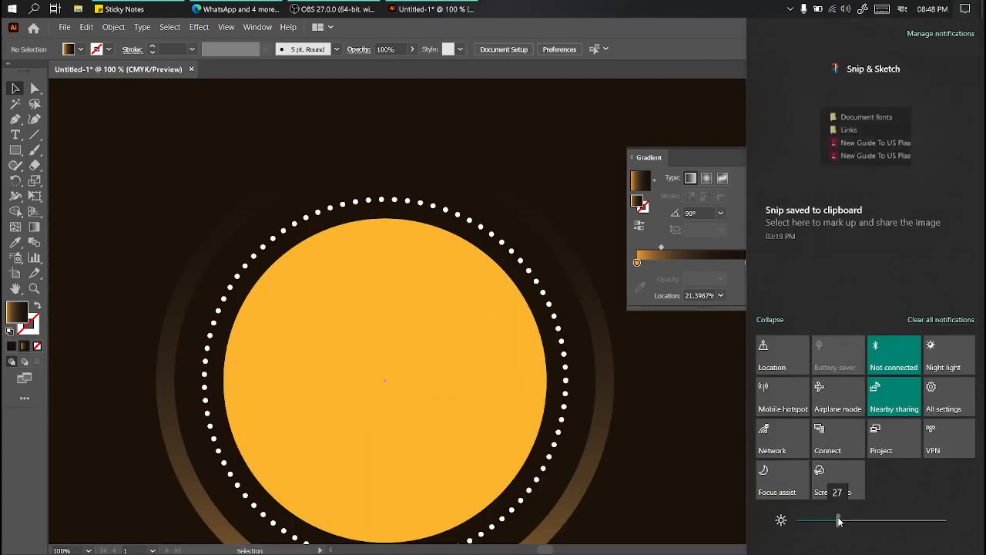
pyautogui.click(735, 330)
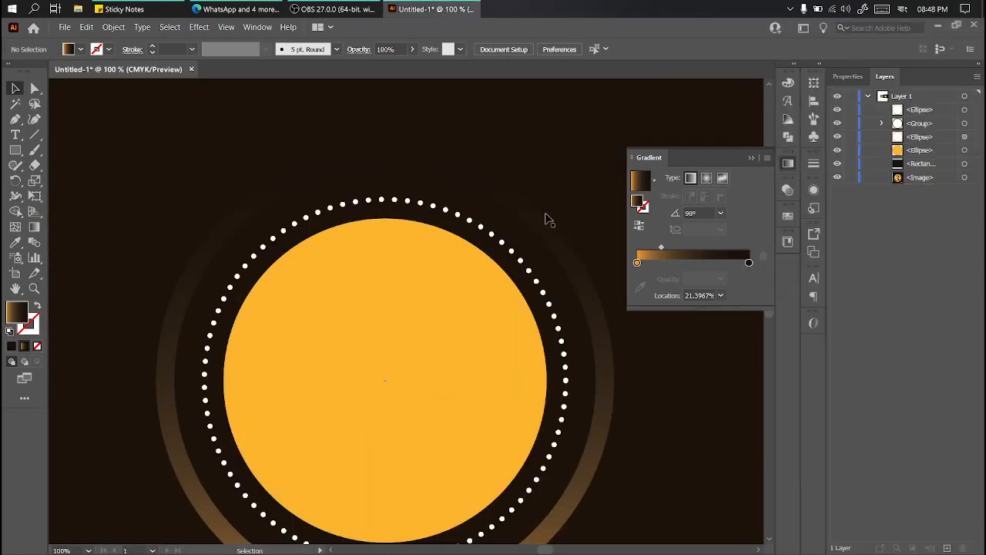
pyautogui.scroll(-1, 544, 216)
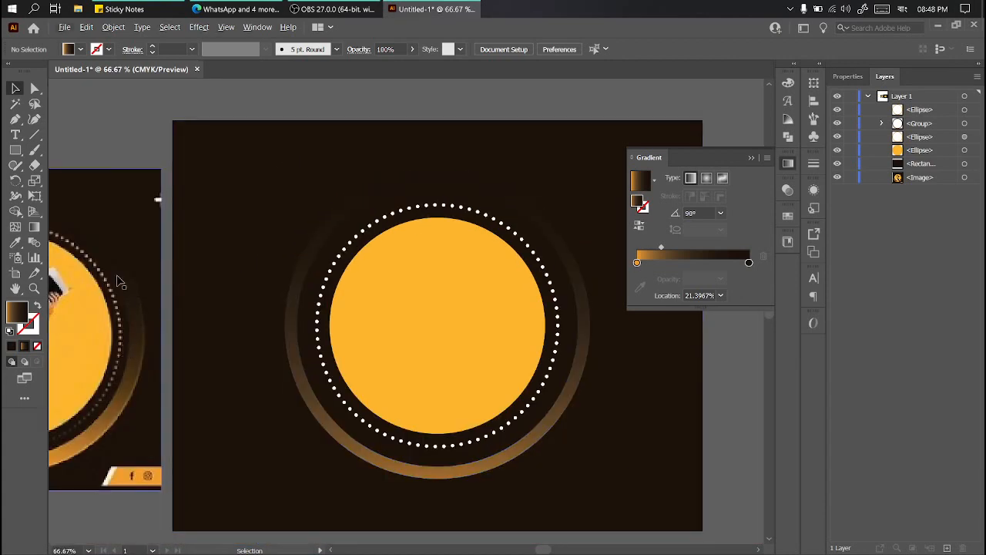
# Try the ring gradient's midpoint at 13% and at about 25%, deselecting the ring to compare each with the reference
pyautogui.click(571, 261)
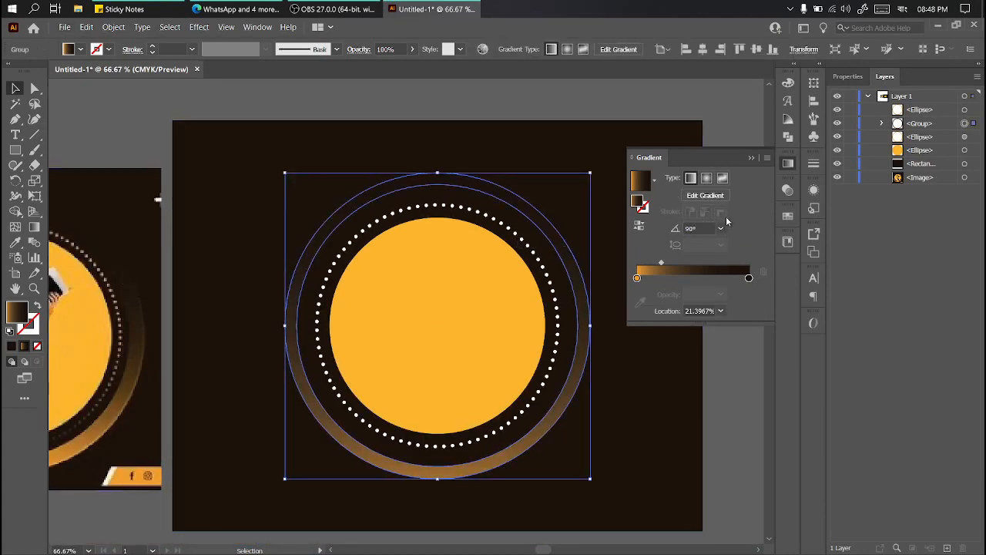
pyautogui.moveTo(660, 262); pyautogui.dragTo(645, 262)
pyautogui.click(721, 384)
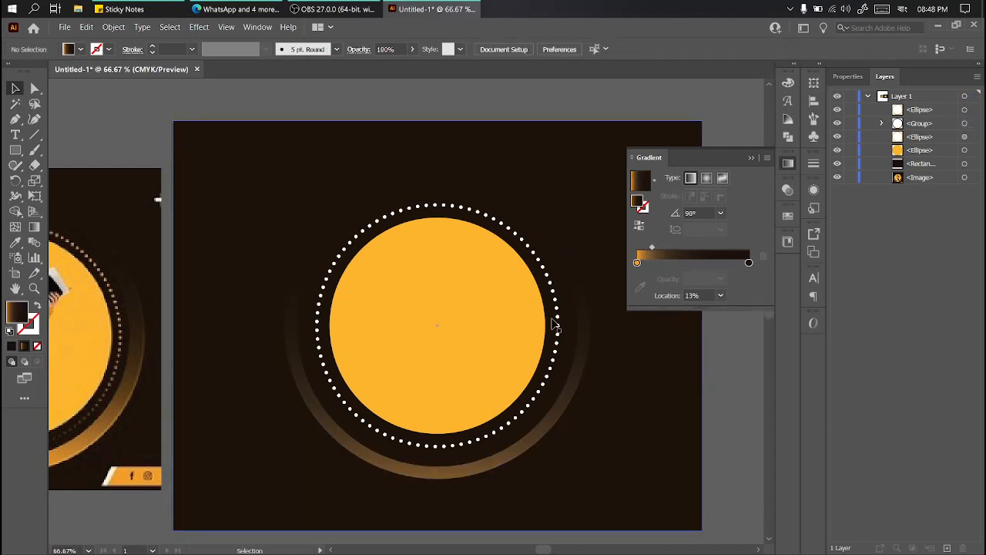
pyautogui.click(592, 330)
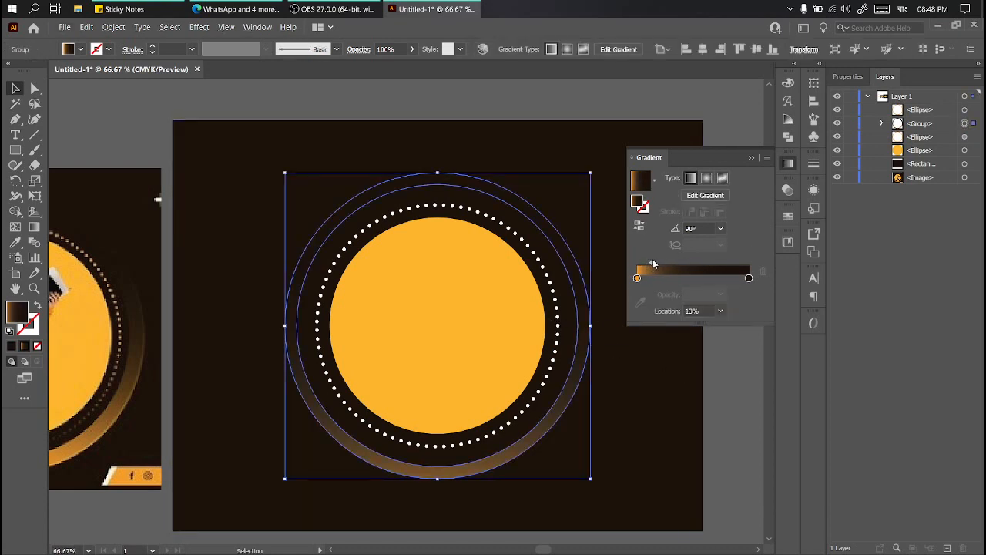
pyautogui.moveTo(652, 264); pyautogui.dragTo(665, 264)
pyautogui.click(747, 367)
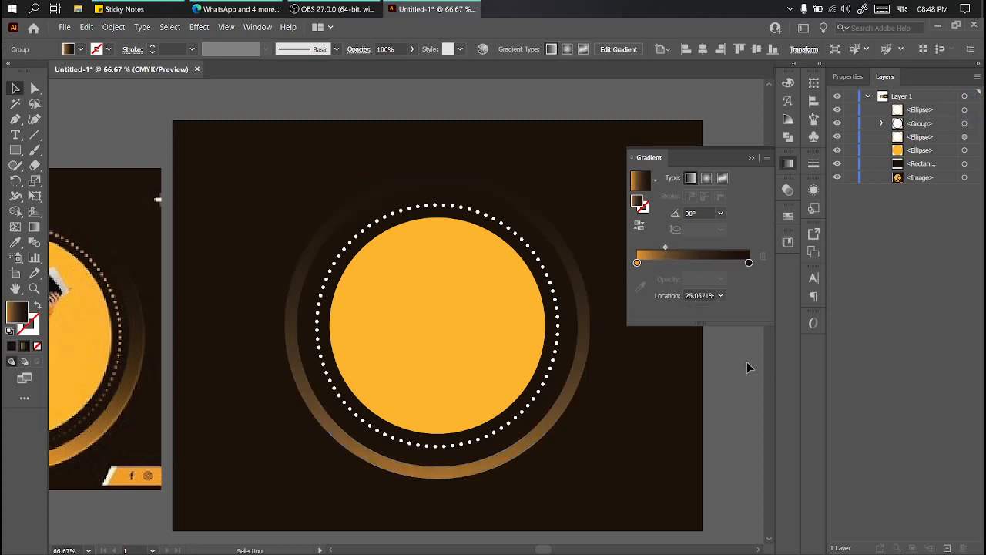
# Recolour the ring gradient's orange 0% stop with the yellow-orange sampled from the central circle and deselect the ring
pyautogui.scroll(-1, 745, 357)
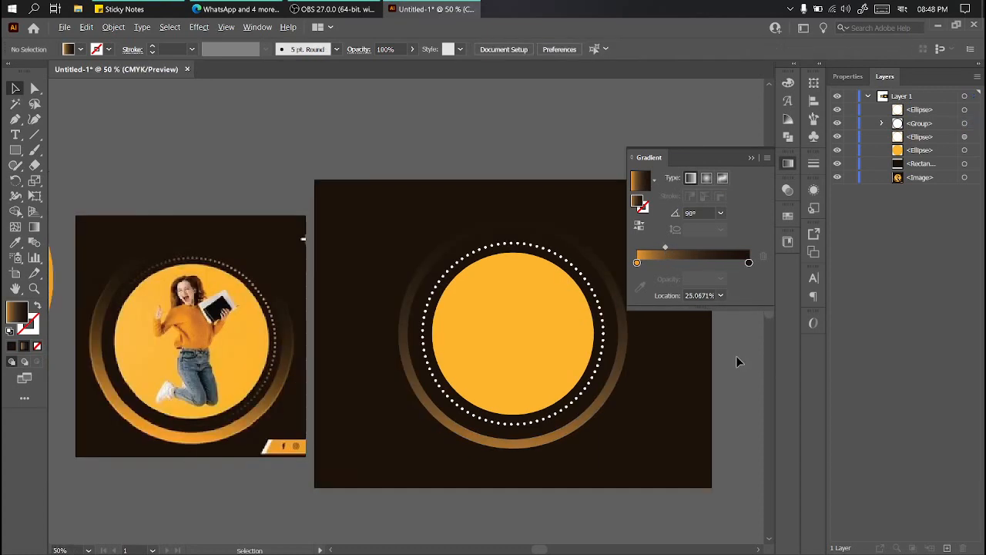
pyautogui.click(573, 420)
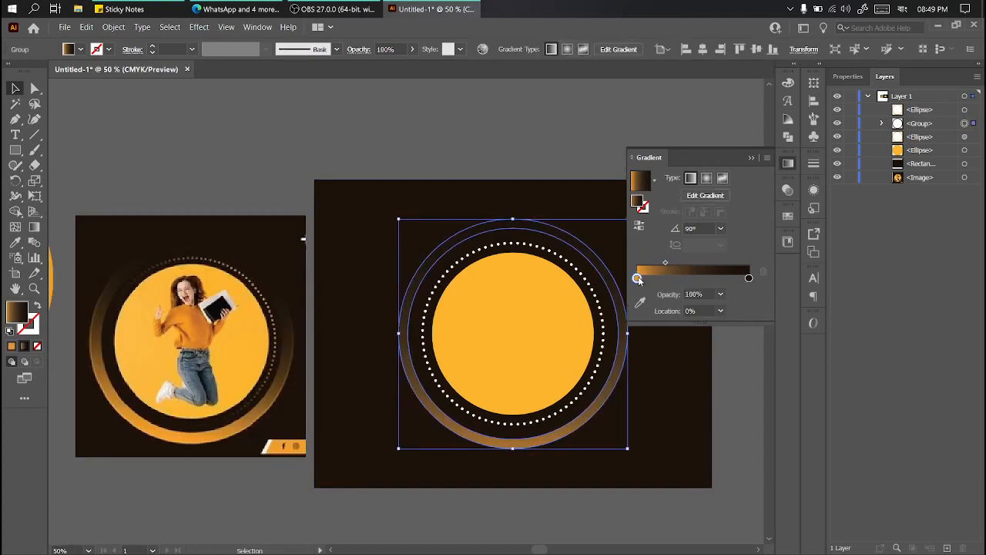
pyautogui.doubleClick(637, 278)
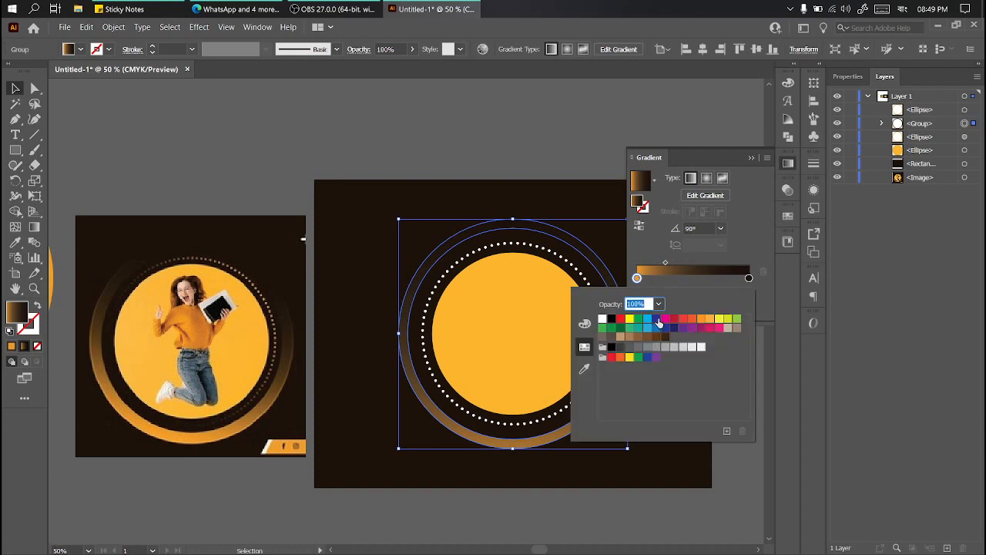
pyautogui.click(584, 368)
pyautogui.click(588, 308)
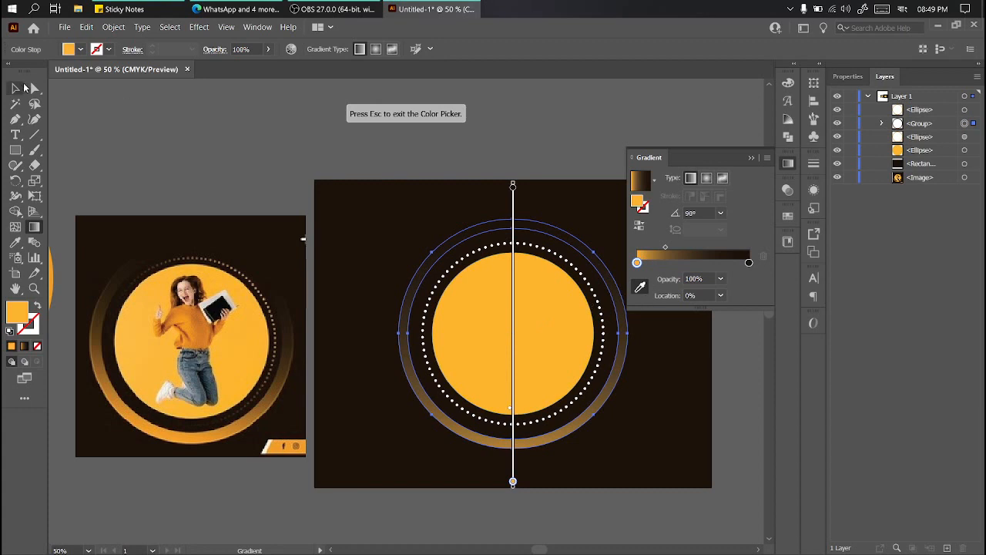
pyautogui.click(16, 88)
pyautogui.click(279, 122)
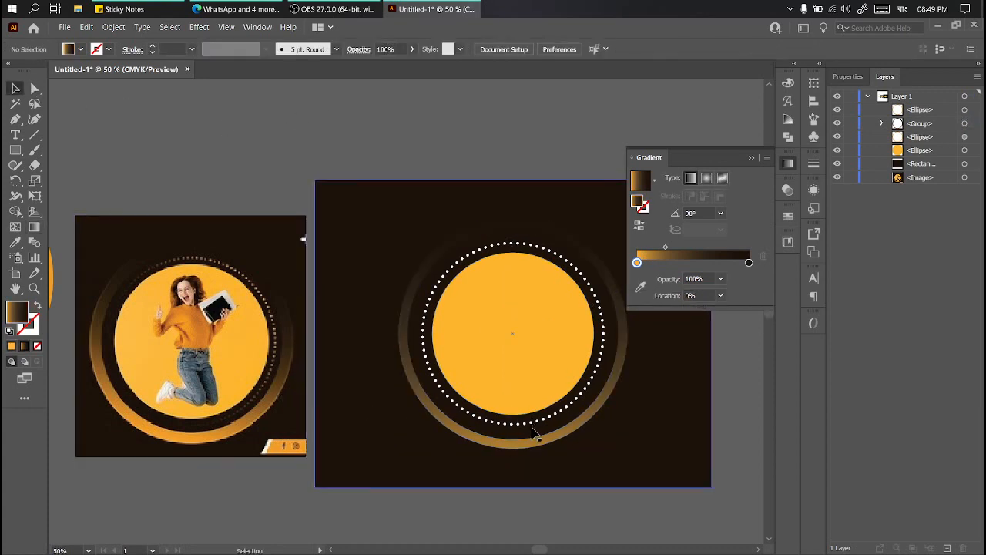
# Move the ring gradient's midpoint to about 30% and deselect the ring
pyautogui.moveTo(666, 247)
pyautogui.mouseDown()
pyautogui.moveTo(677, 248)
pyautogui.moveTo(671, 265)
pyautogui.mouseUp()
pyautogui.click(606, 275)
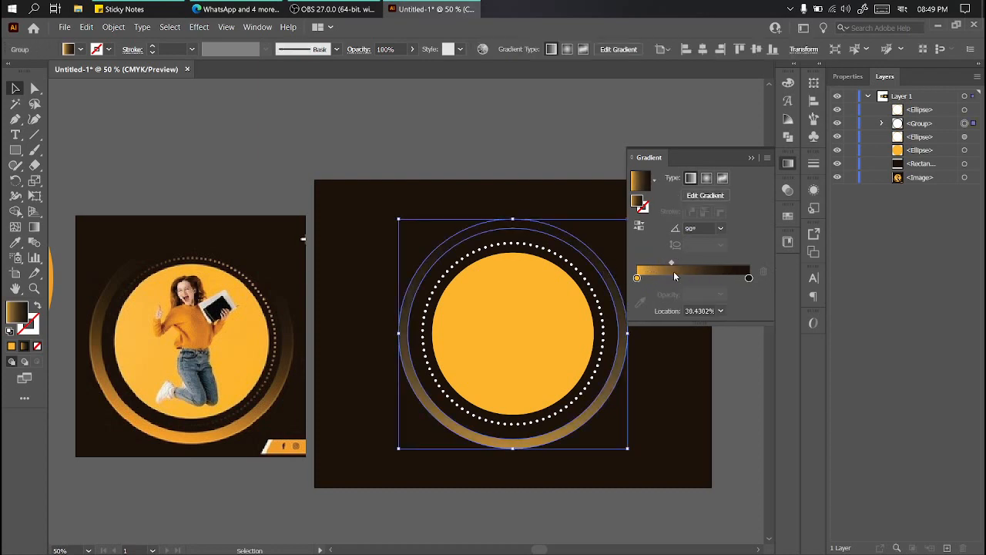
pyautogui.click(759, 386)
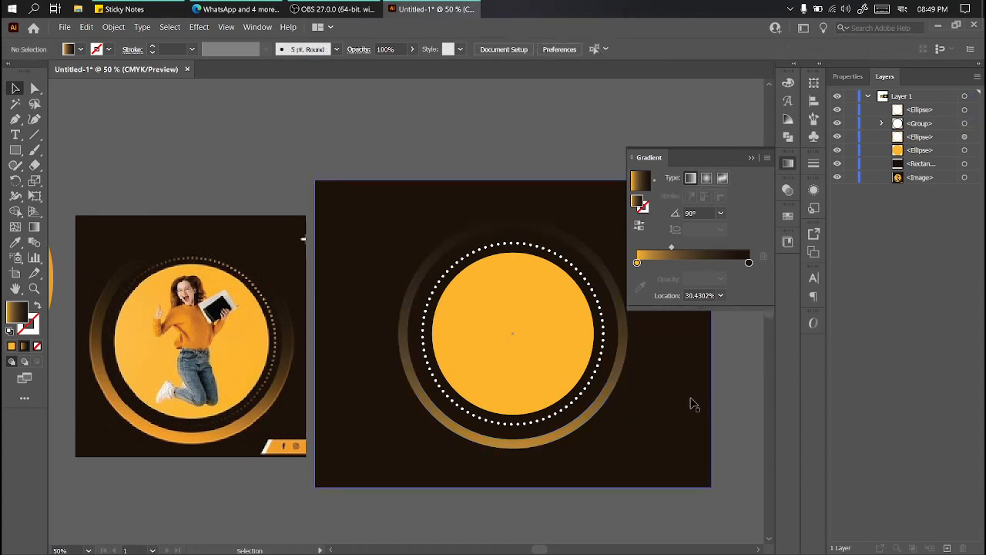
# Set the yellow component of the ring gradient's 0% stop to 100% and deselect the ring
pyautogui.click(605, 398)
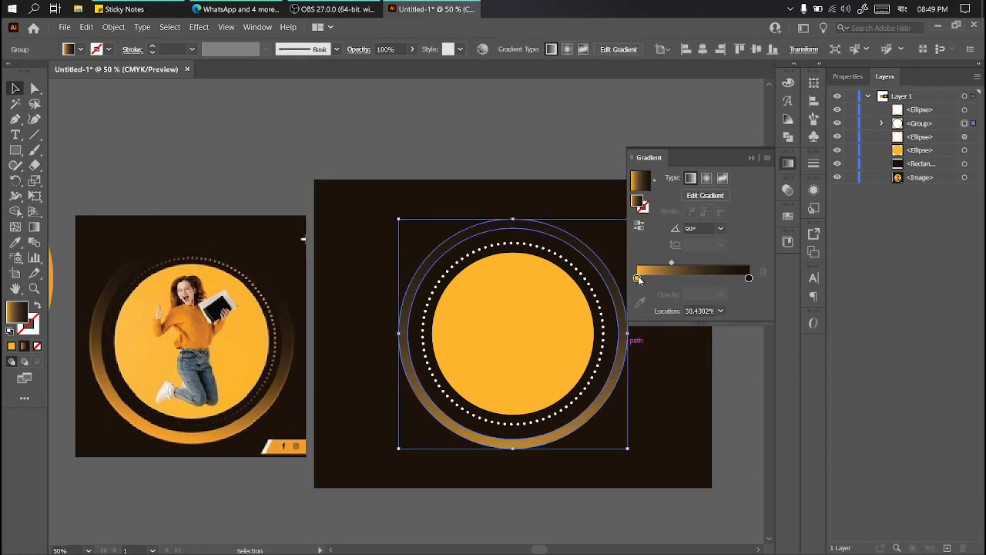
pyautogui.doubleClick(637, 279)
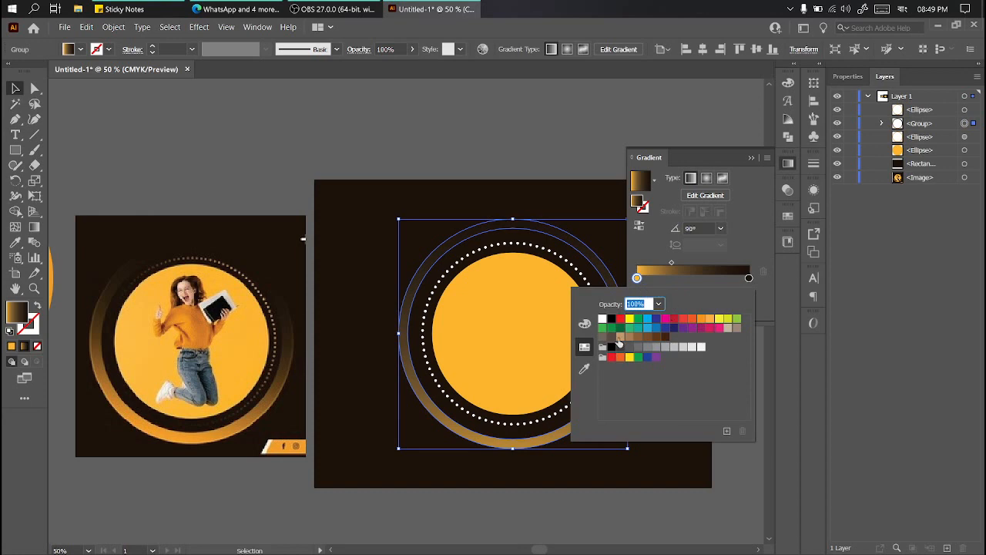
pyautogui.click(585, 323)
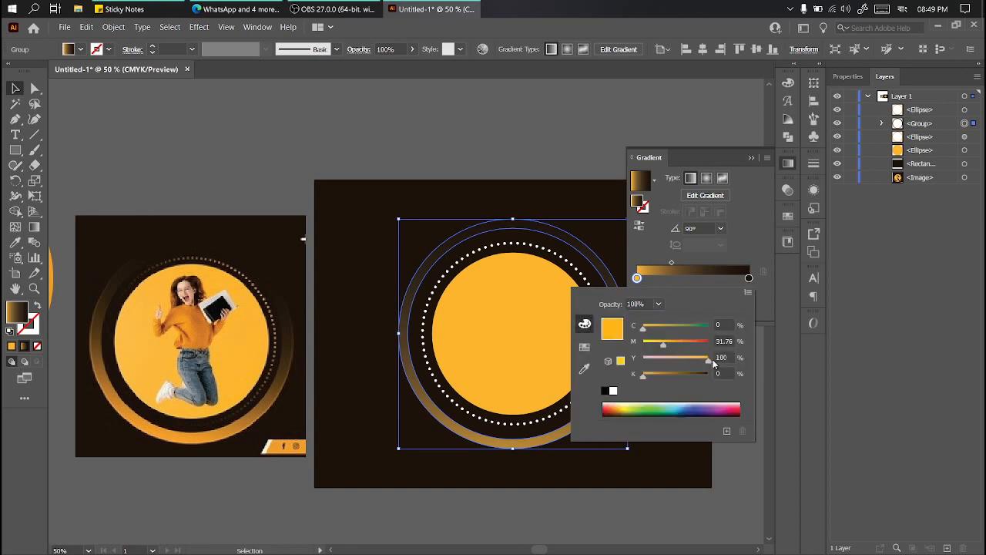
pyautogui.click(745, 469)
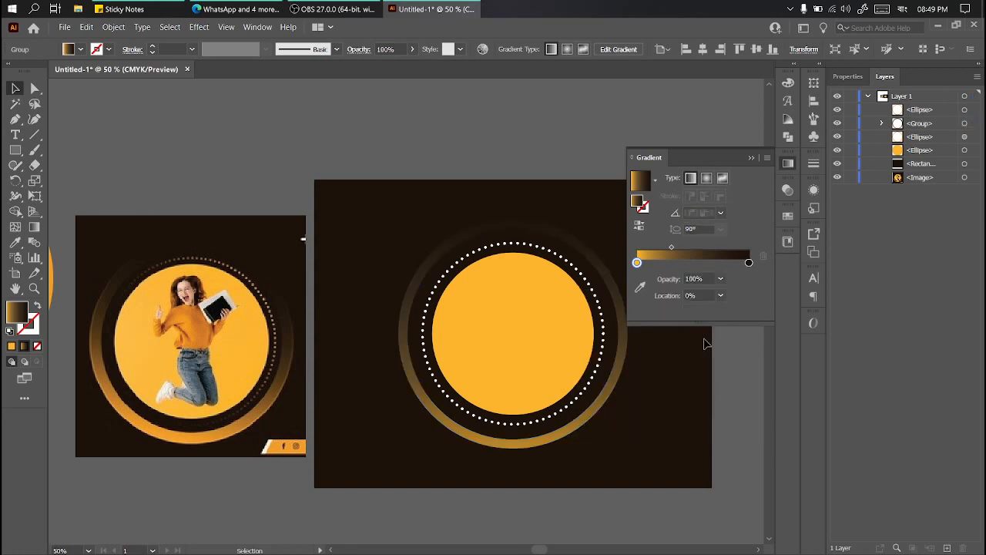
# Add a third colour stop to the ring's gradient at about 21% and deselect the ring
pyautogui.click(623, 338)
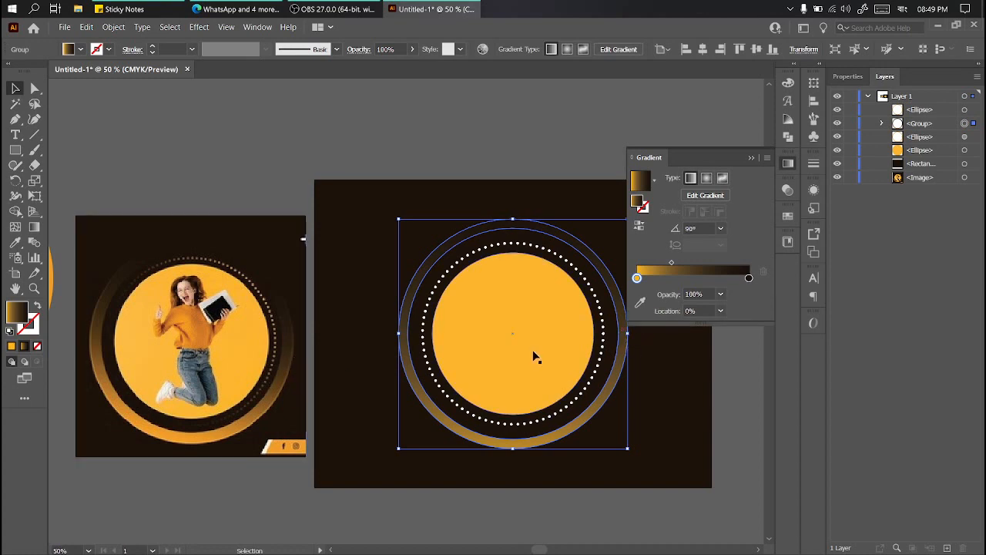
pyautogui.moveTo(651, 279); pyautogui.dragTo(660, 281)
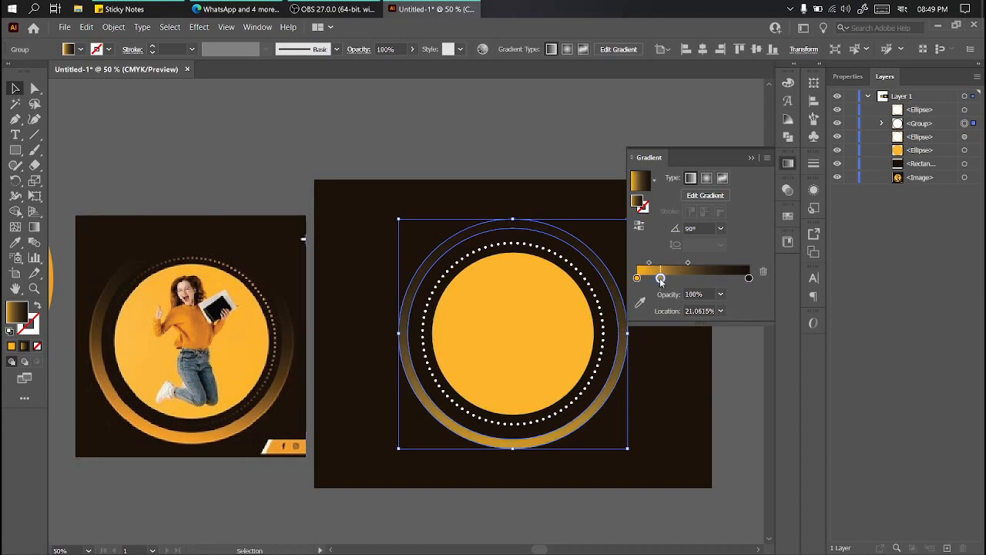
pyautogui.click(729, 350)
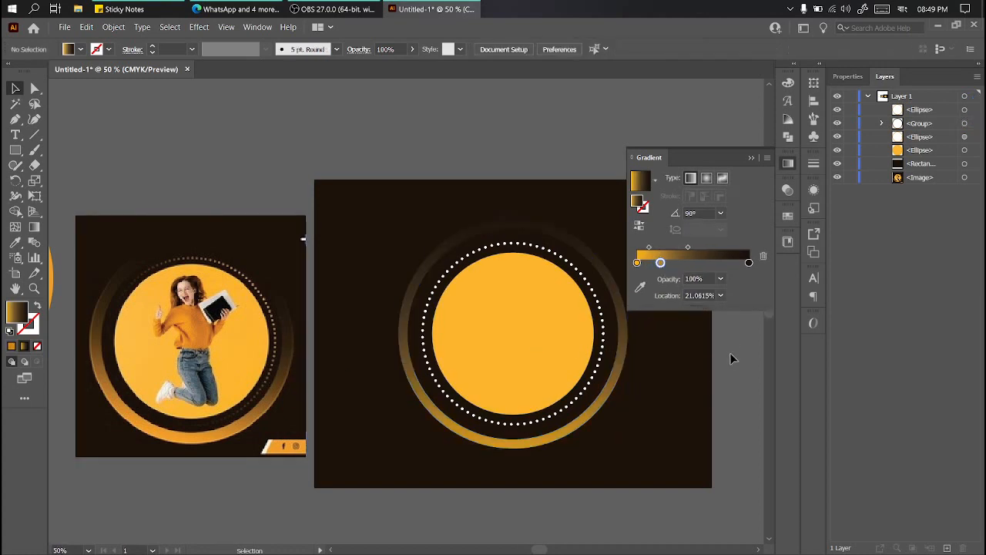
# Move the midpoint between the ring gradient's middle stop and dark end stop to about 16% and deselect the ring
pyautogui.hscroll(2, 702, 353)
pyautogui.click(520, 232)
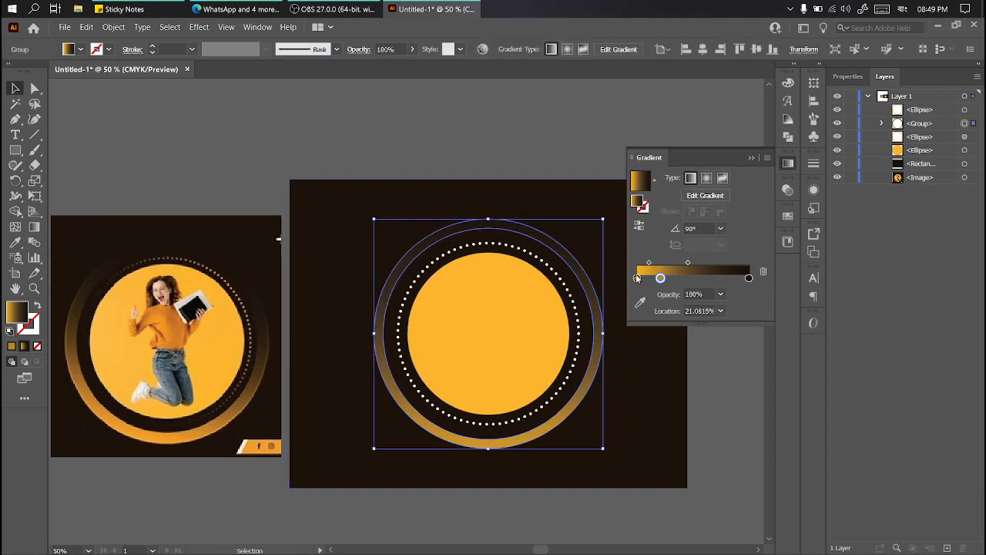
pyautogui.moveTo(688, 263); pyautogui.dragTo(675, 263)
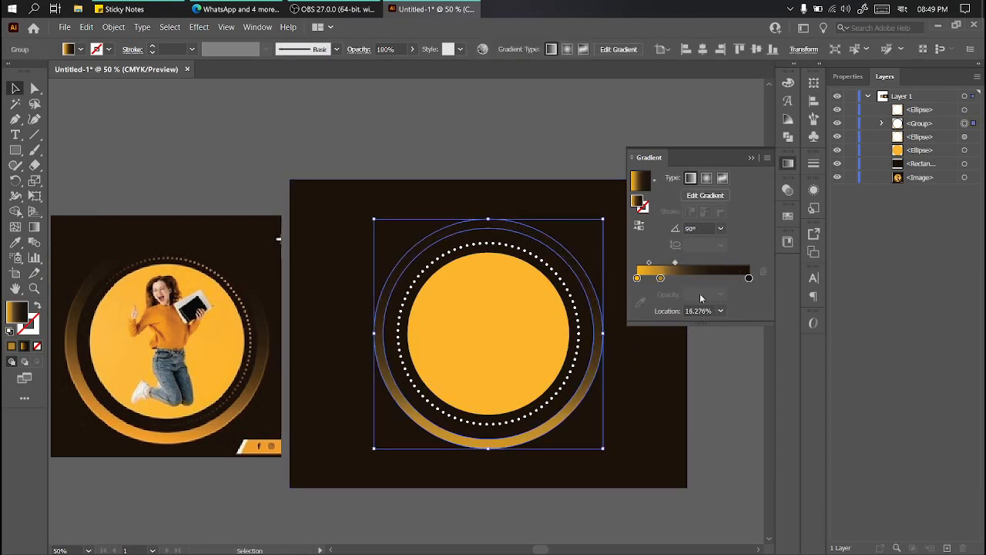
pyautogui.click(726, 348)
pyautogui.hscroll(2, 716, 342)
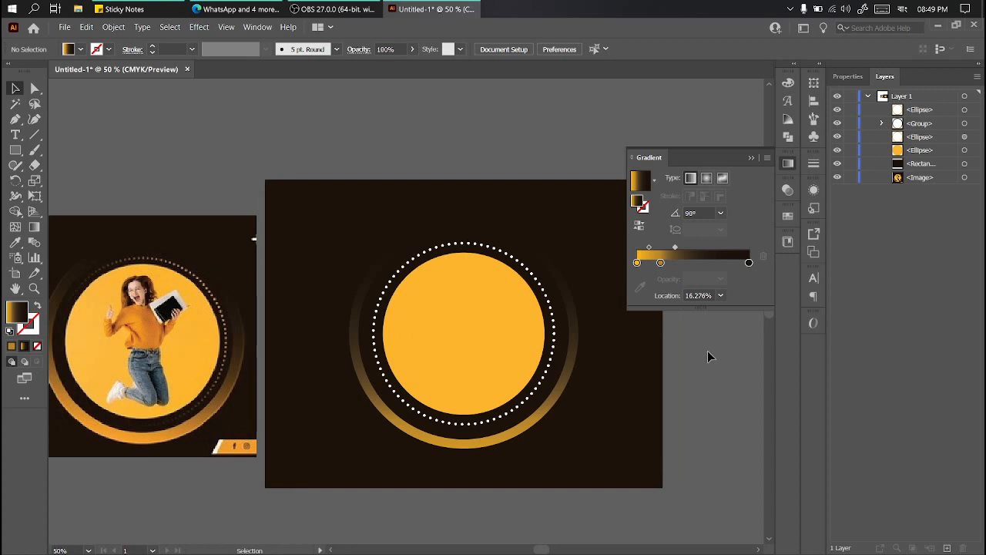
# Move the middle stop of the outer ring's gradient to about 24% and deselect the ring
pyautogui.click(556, 404)
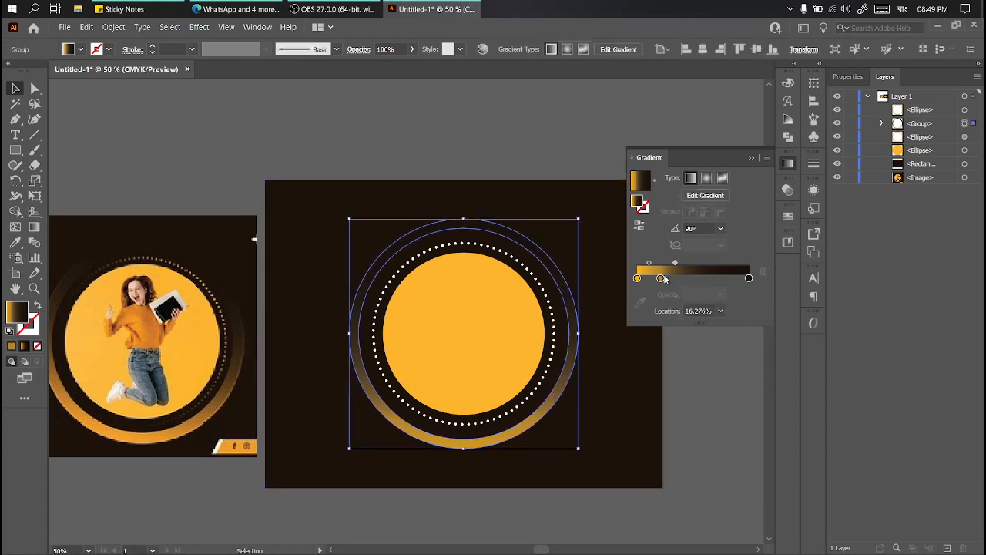
pyautogui.moveTo(660, 278); pyautogui.dragTo(663, 279)
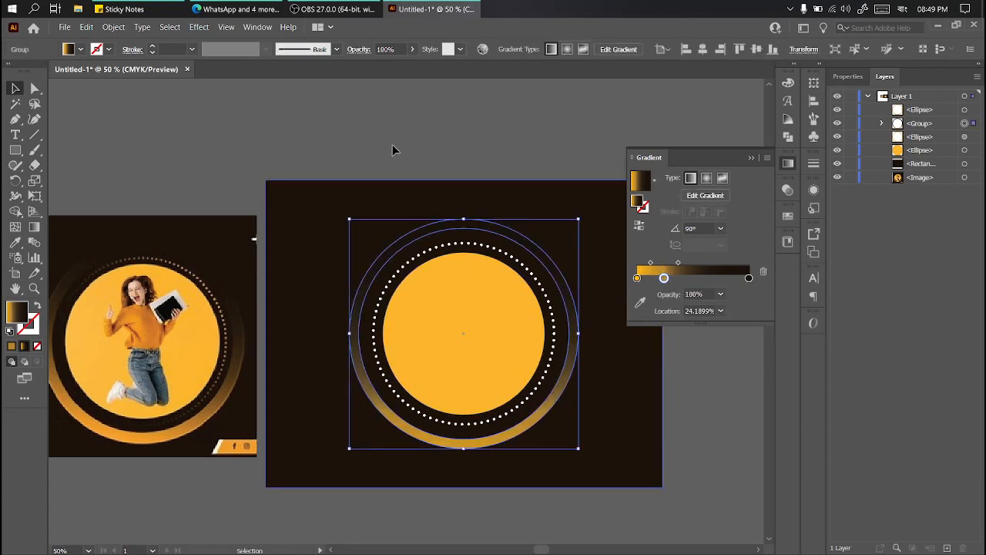
pyautogui.click(690, 342)
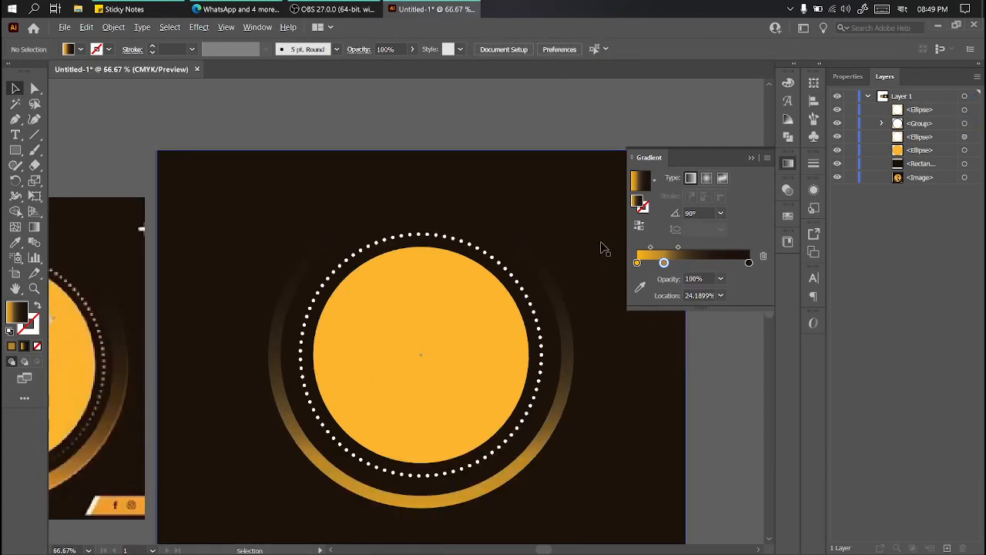
# Save the outer ring's gradient fill as a new gradient swatch and deselect the ring
pyautogui.scroll(1, 594, 273)
pyautogui.click(537, 264)
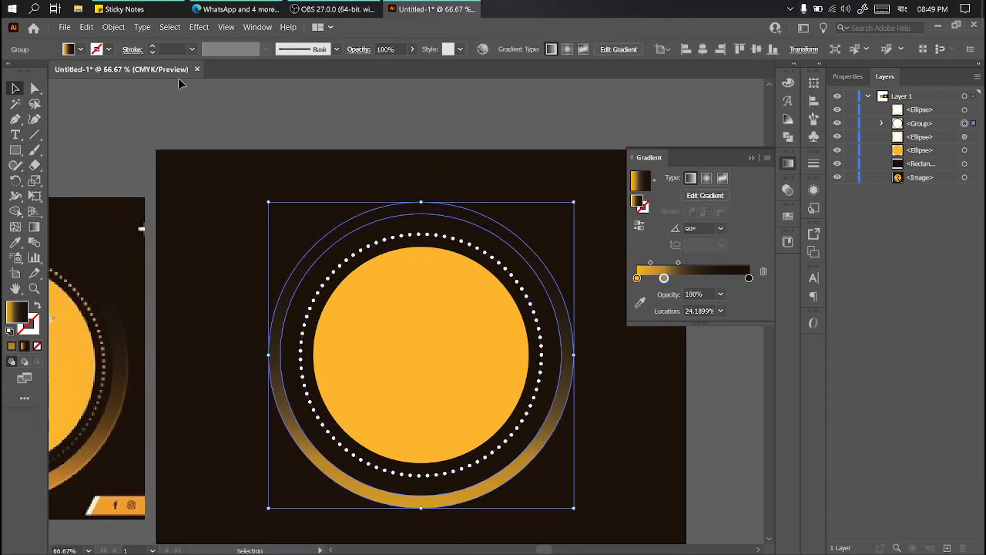
pyautogui.click(80, 49)
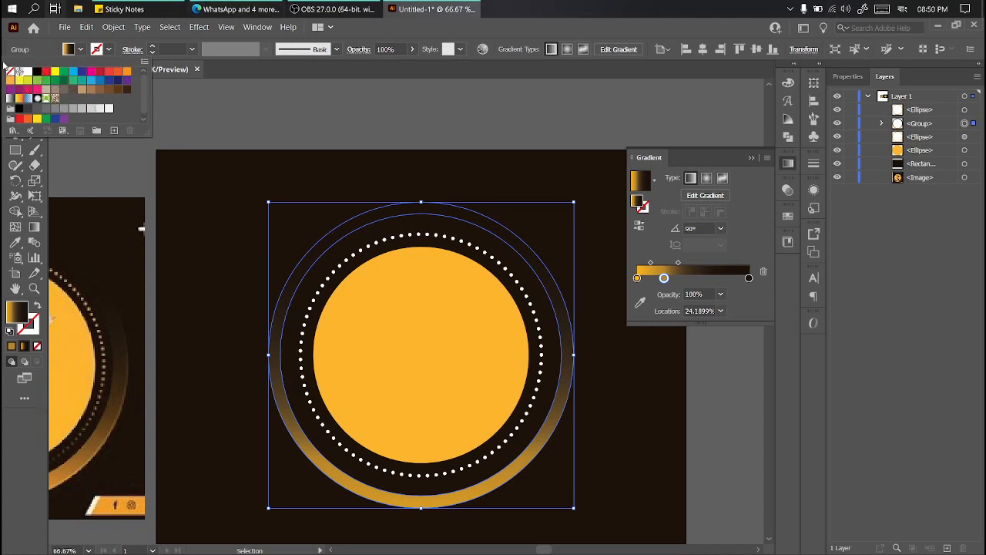
pyautogui.click(71, 50)
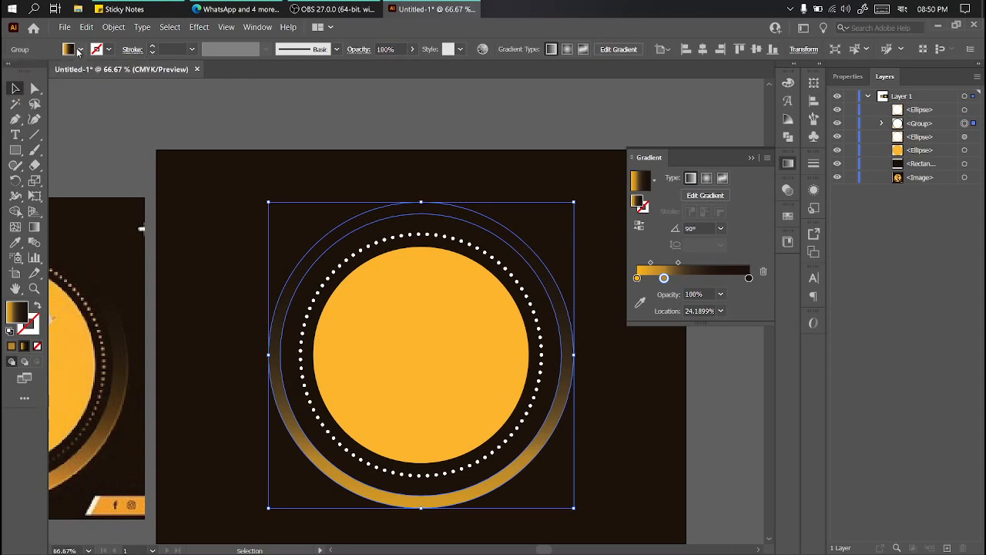
pyautogui.click(80, 49)
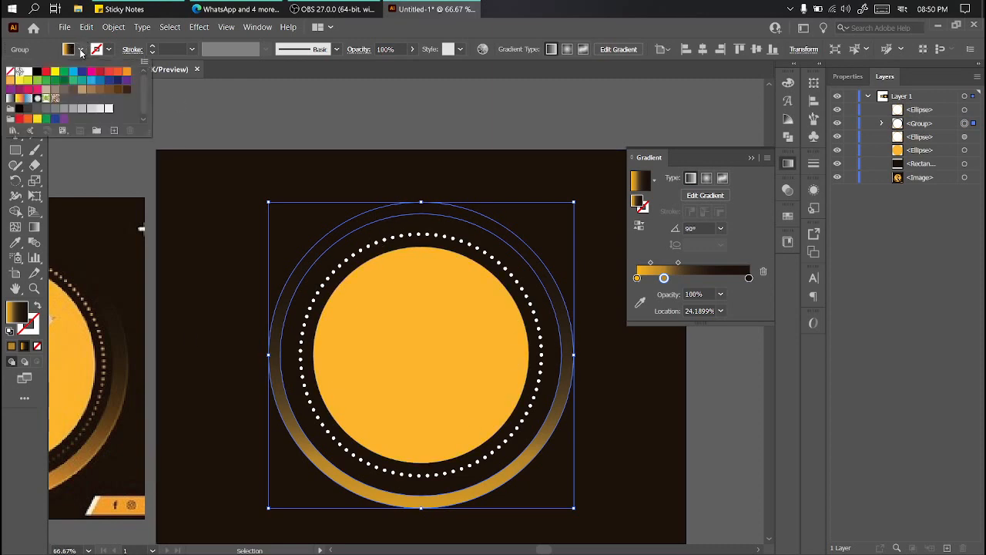
pyautogui.click(115, 130)
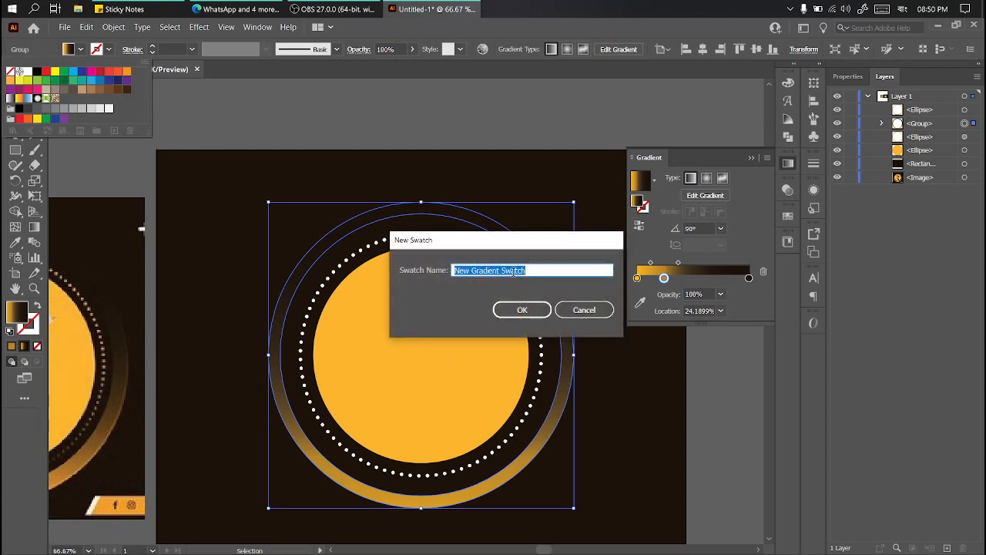
pyautogui.write('আলো')
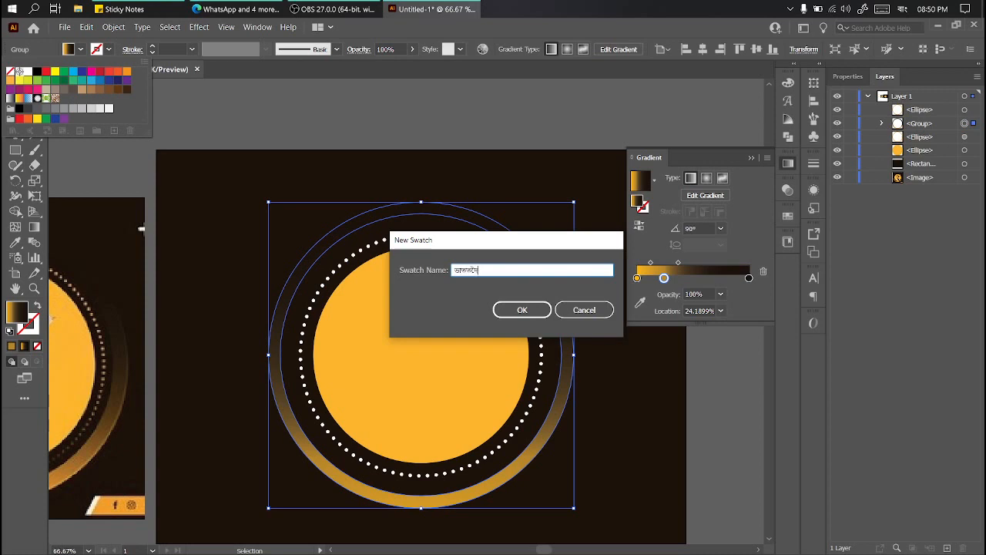
pyautogui.doubleClick(513, 271)
pyautogui.press('BackSpace')
pyautogui.press('super+space')
pyautogui.press('super+space')
pyautogui.click(524, 309)
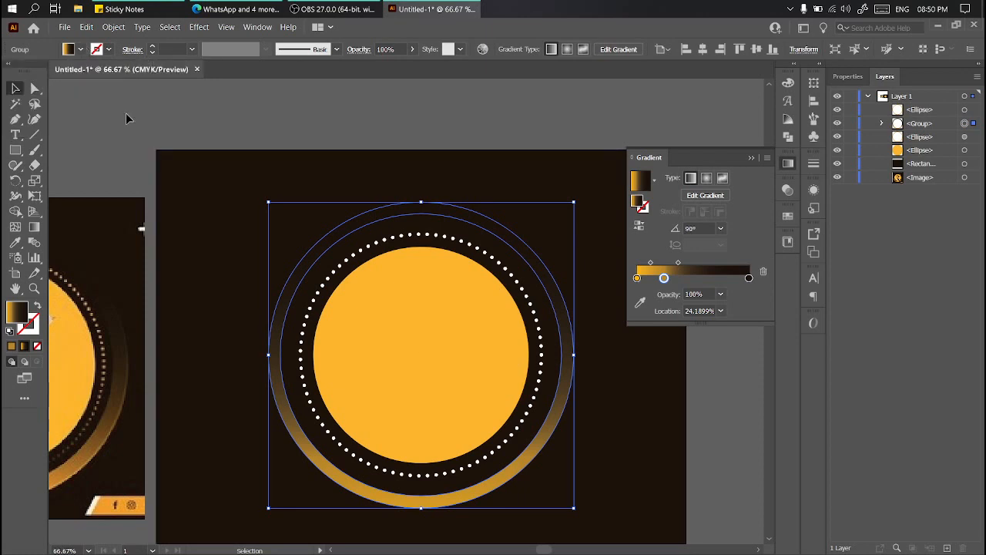
pyautogui.click(125, 115)
# Delete the purple swatch at the end of the second row from the fill swatches
pyautogui.click(84, 51)
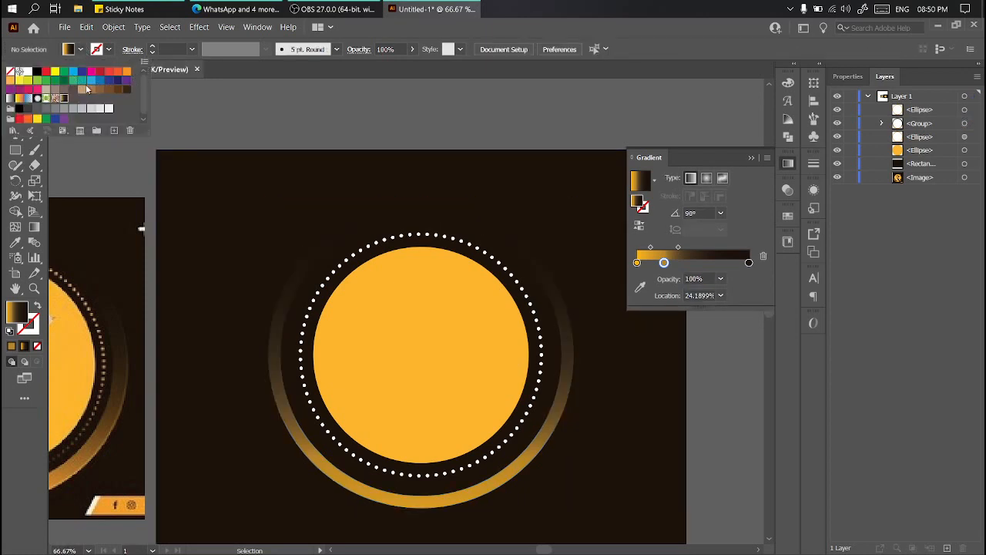
pyautogui.click(28, 81)
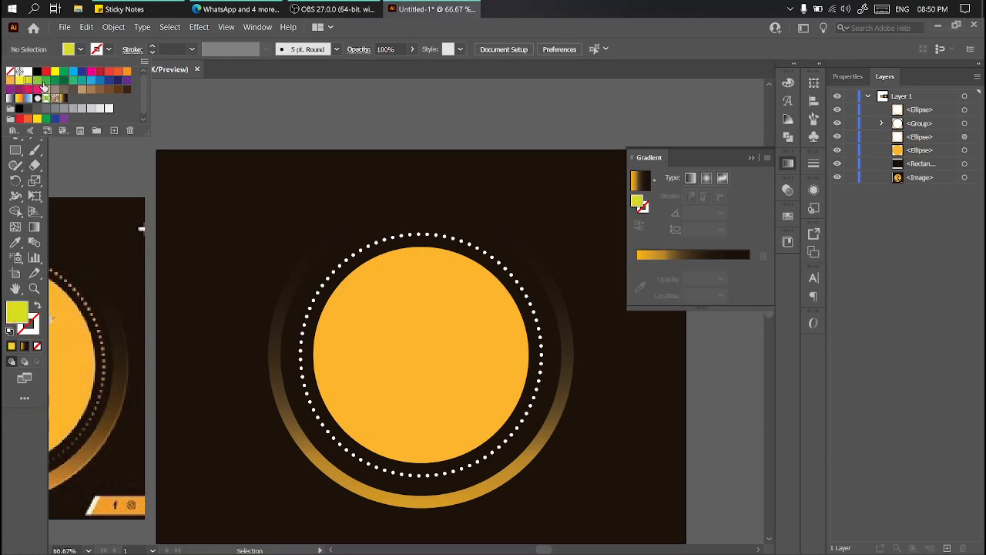
pyautogui.click(46, 81)
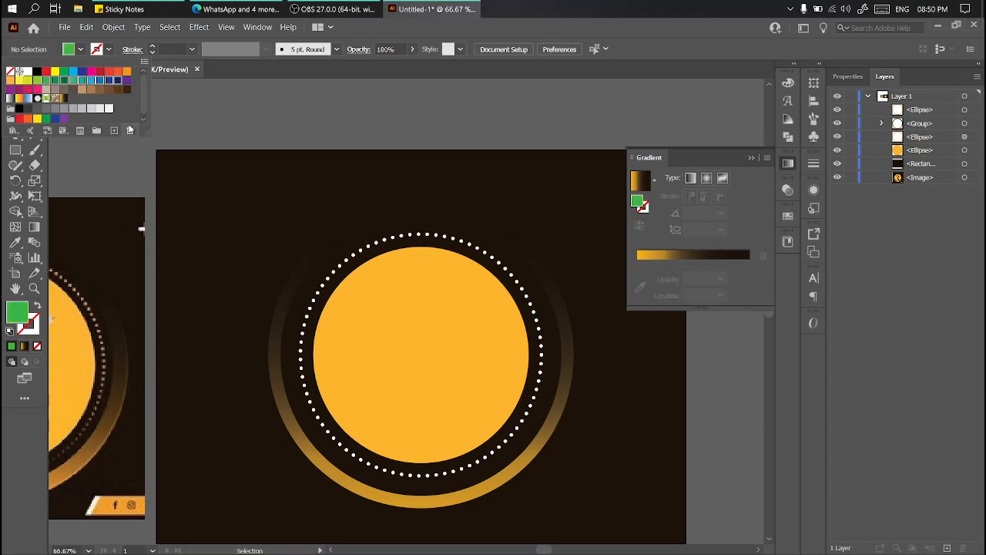
pyautogui.click(126, 80)
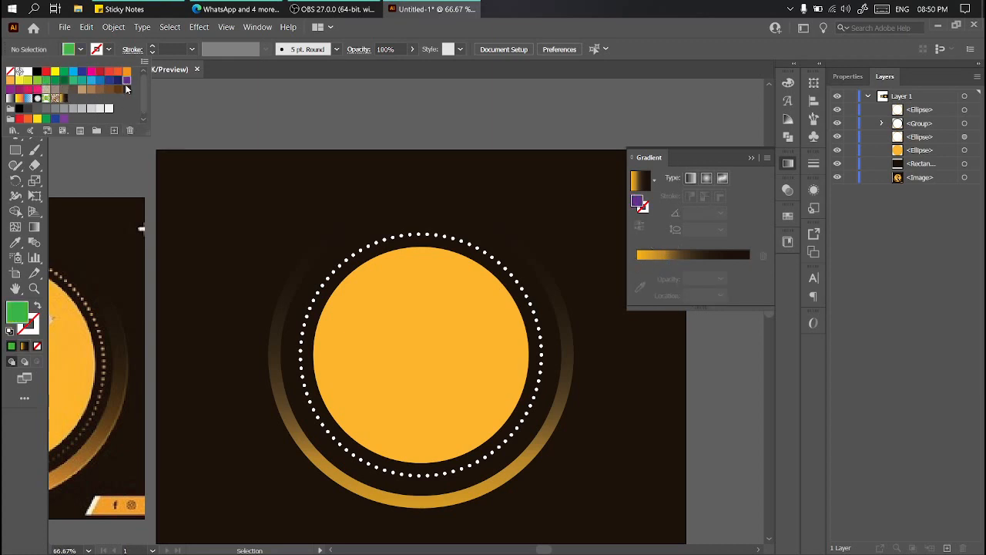
pyautogui.click(131, 130)
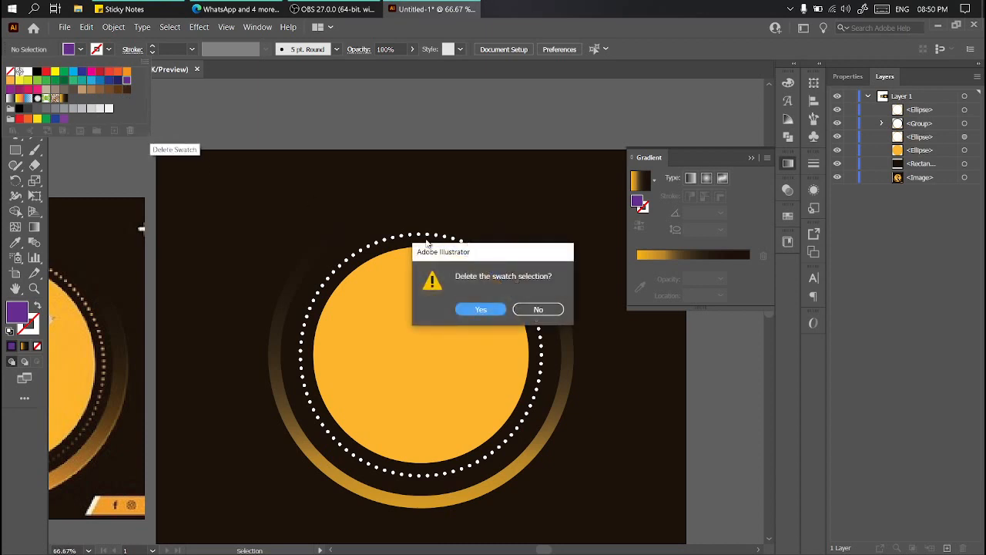
pyautogui.click(473, 310)
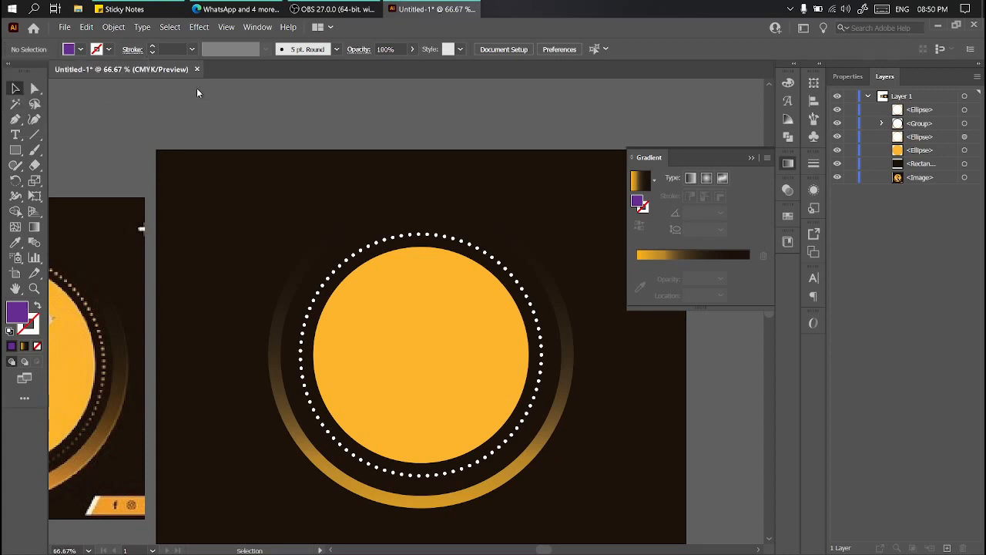
pyautogui.click(81, 50)
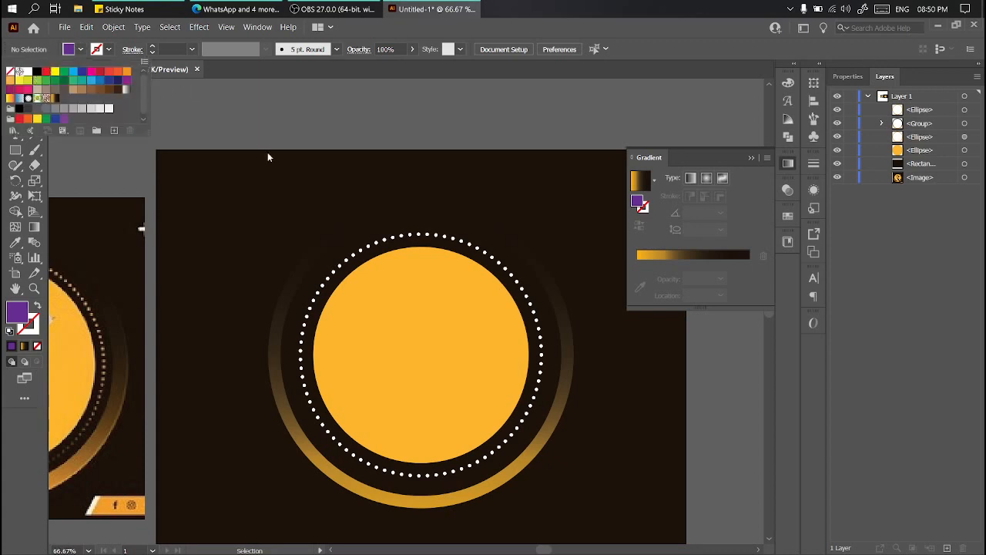
# Save the large circle's fill as a global CMYK process colour swatch named Yellow
pyautogui.click(466, 327)
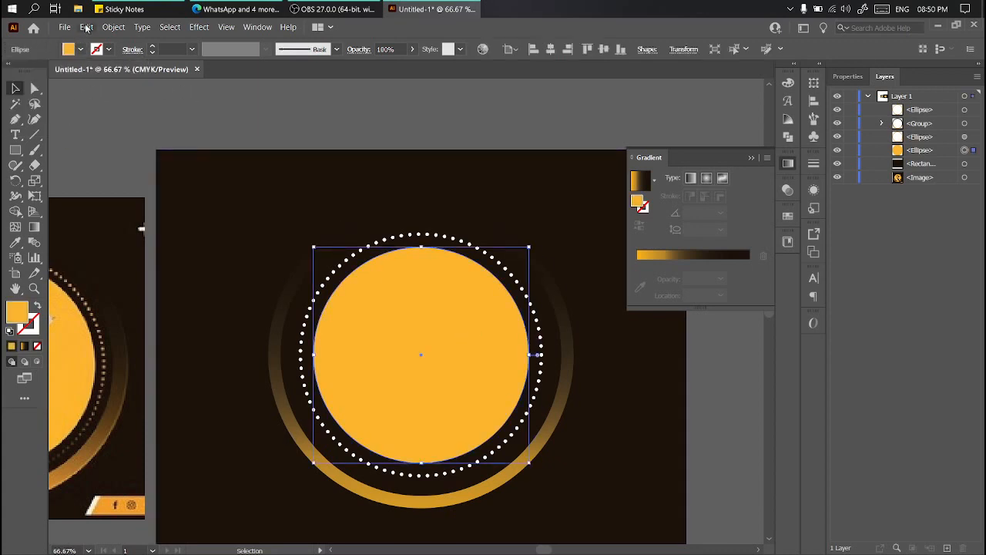
pyautogui.click(81, 50)
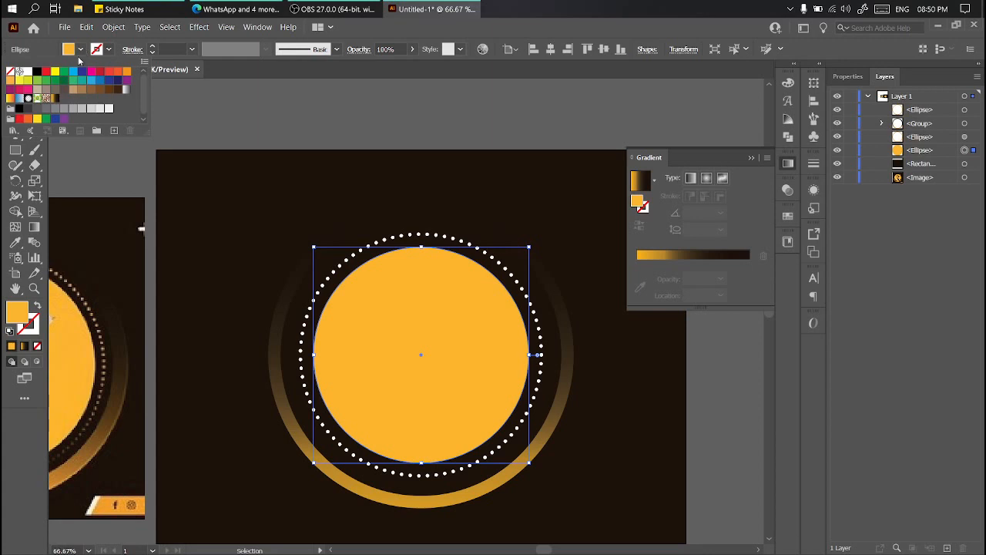
pyautogui.click(114, 132)
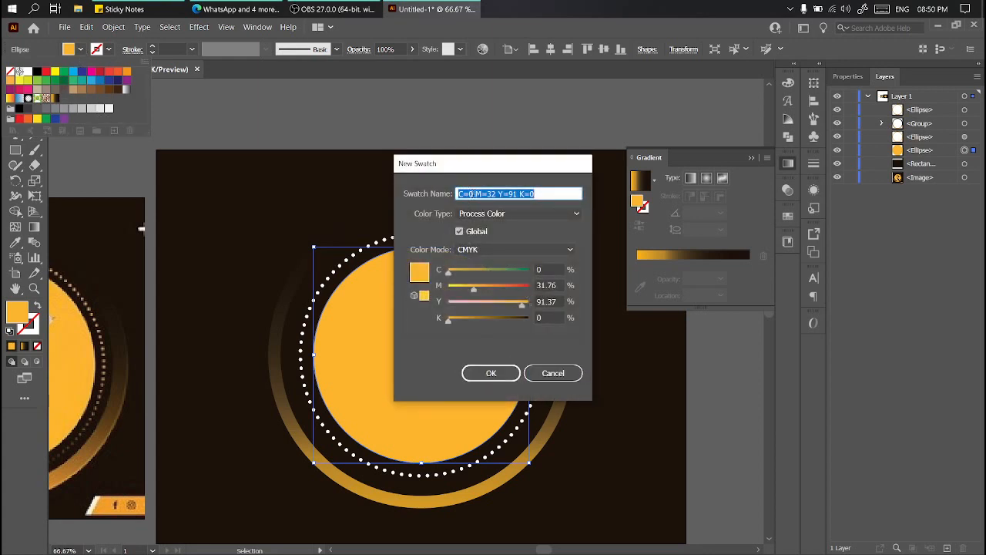
pyautogui.write('Yellow')
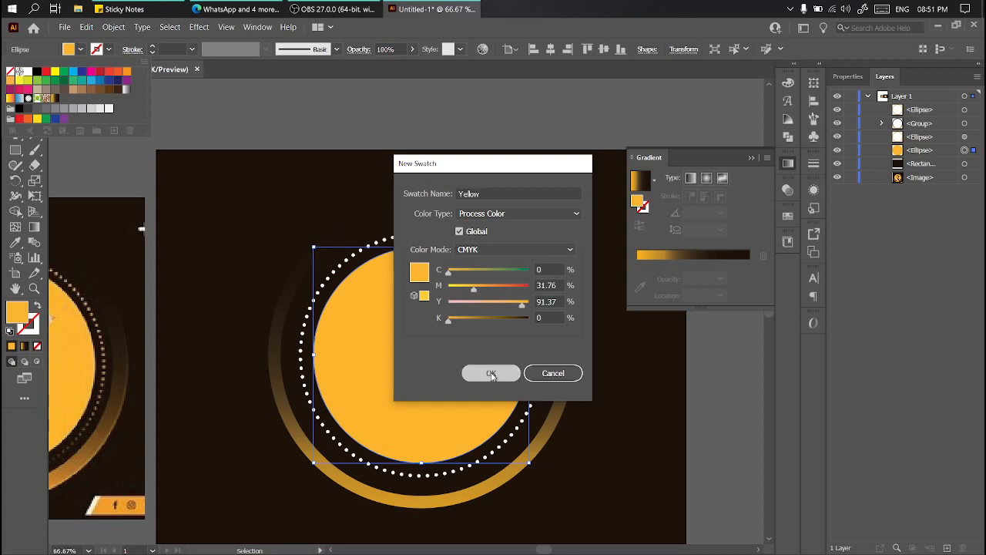
pyautogui.click(490, 372)
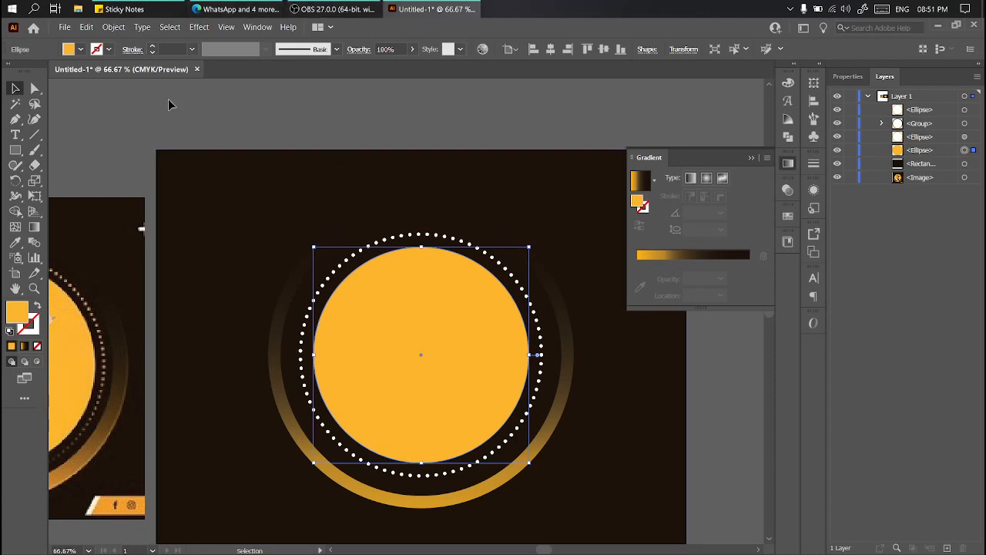
# Deselect the circle and compare the artwork's rings with those of the reference design
pyautogui.scroll(-1, 428, 140)
pyautogui.scroll(-1, 370, 164)
pyautogui.scroll(2, 184, 199)
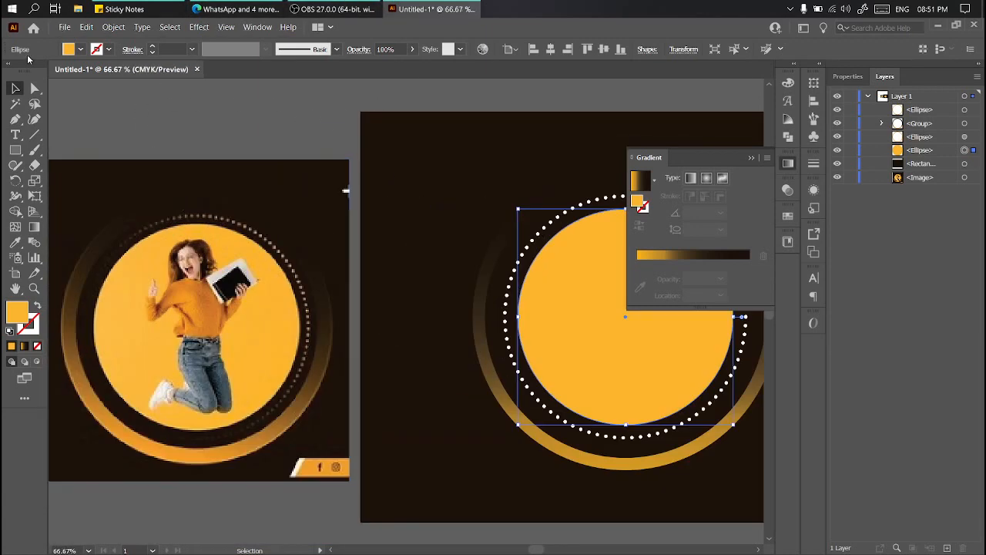
pyautogui.scroll(-1, 211, 269)
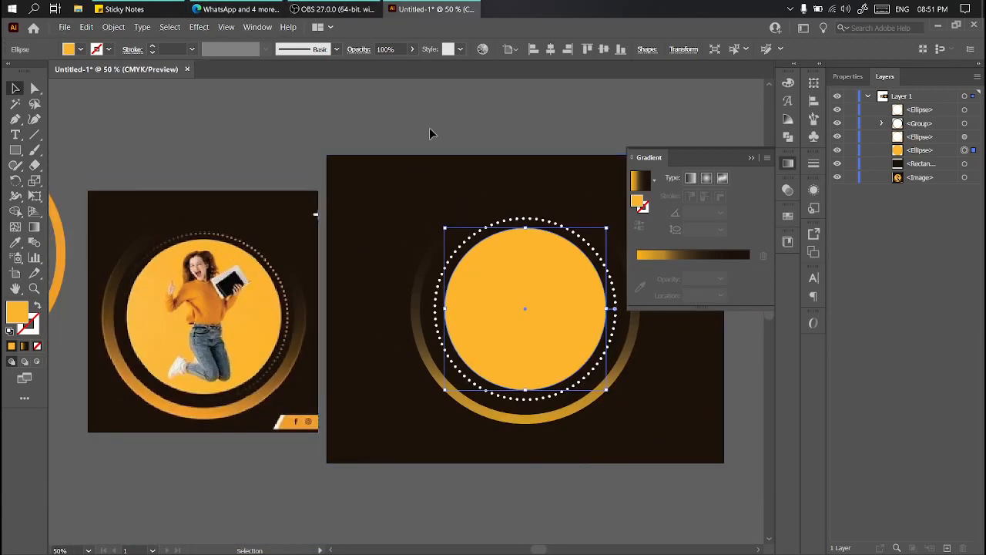
pyautogui.click(368, 187)
pyautogui.scroll(-1, 368, 187)
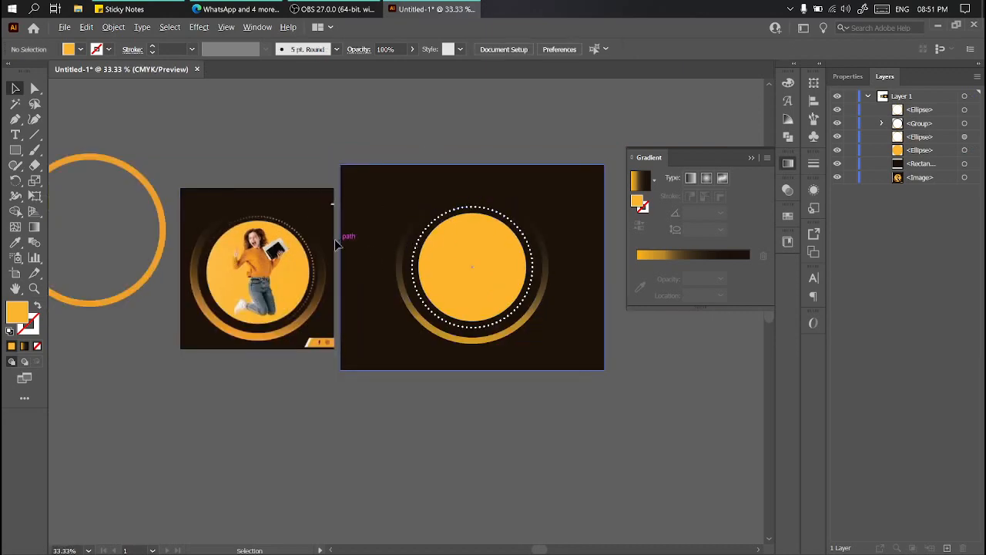
pyautogui.scroll(2, 308, 308)
pyautogui.scroll(1, 297, 339)
pyautogui.scroll(-1, 414, 282)
pyautogui.scroll(1, 532, 187)
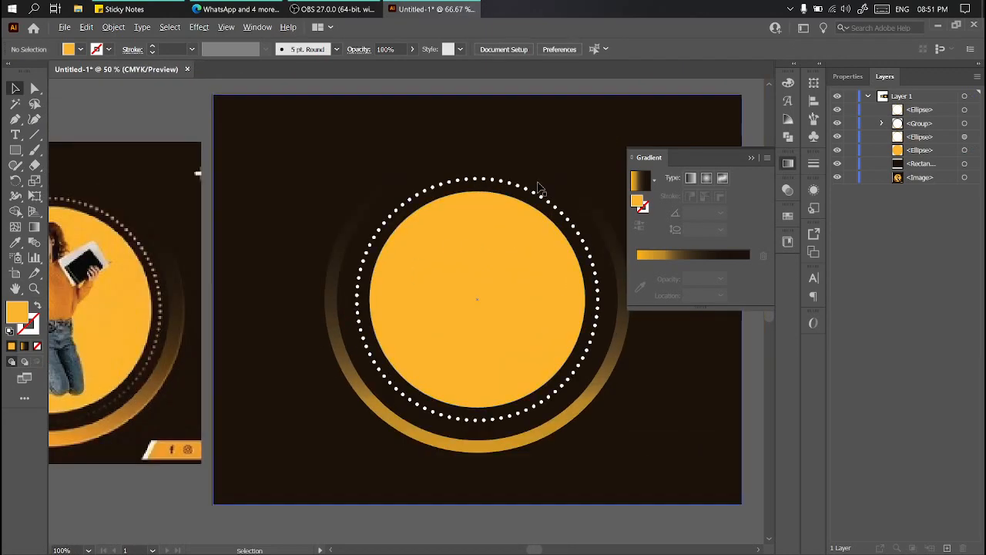
# Apply the saved yellow-to-dark gradient swatch to the stroke of the dotted ring
pyautogui.click(517, 187)
pyautogui.scroll(3, 275, 177)
pyautogui.scroll(-2, 80, 114)
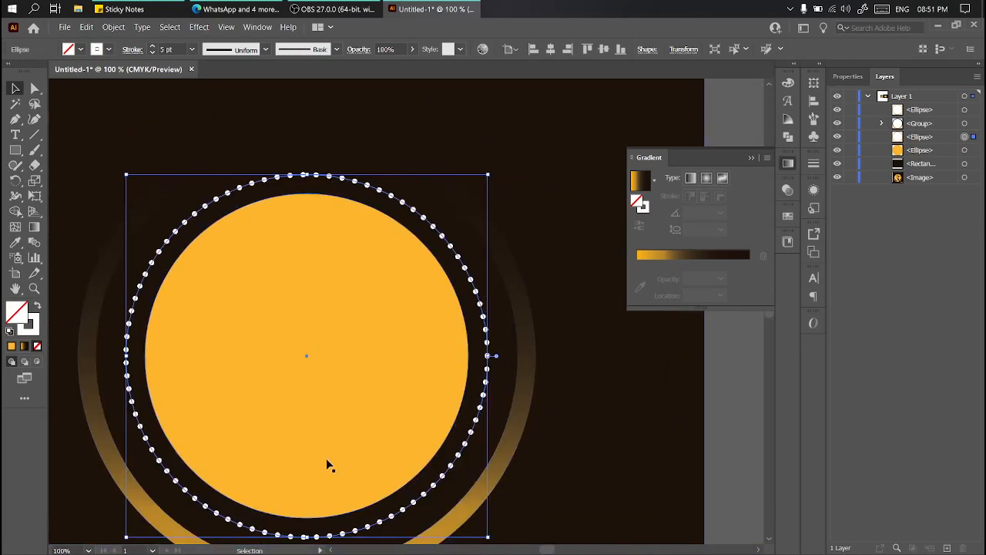
pyautogui.click(106, 28)
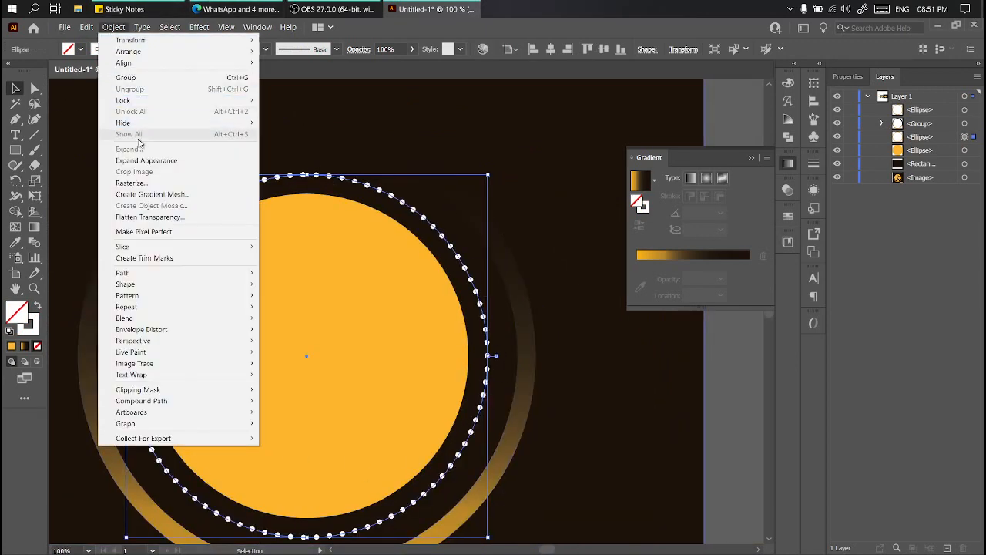
pyautogui.click(308, 161)
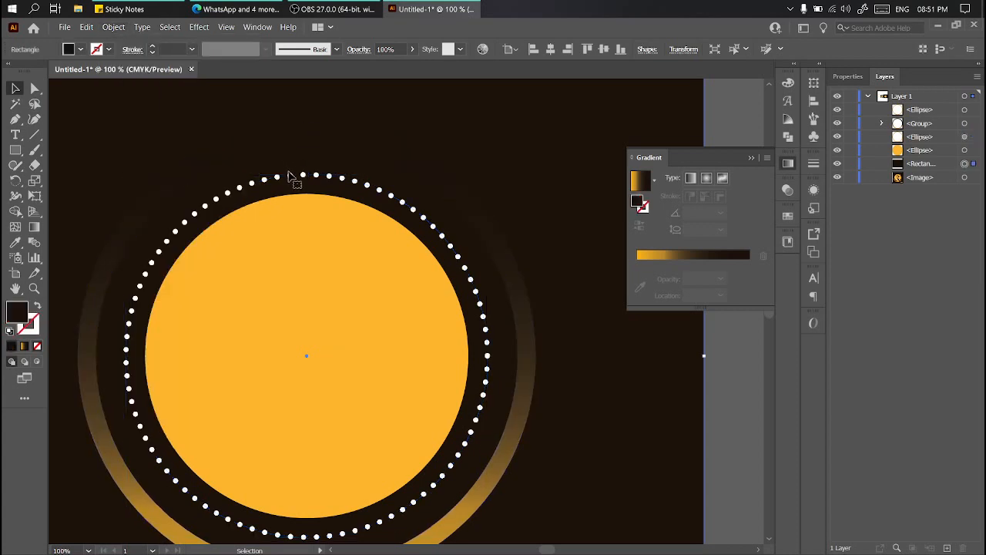
pyautogui.click(300, 176)
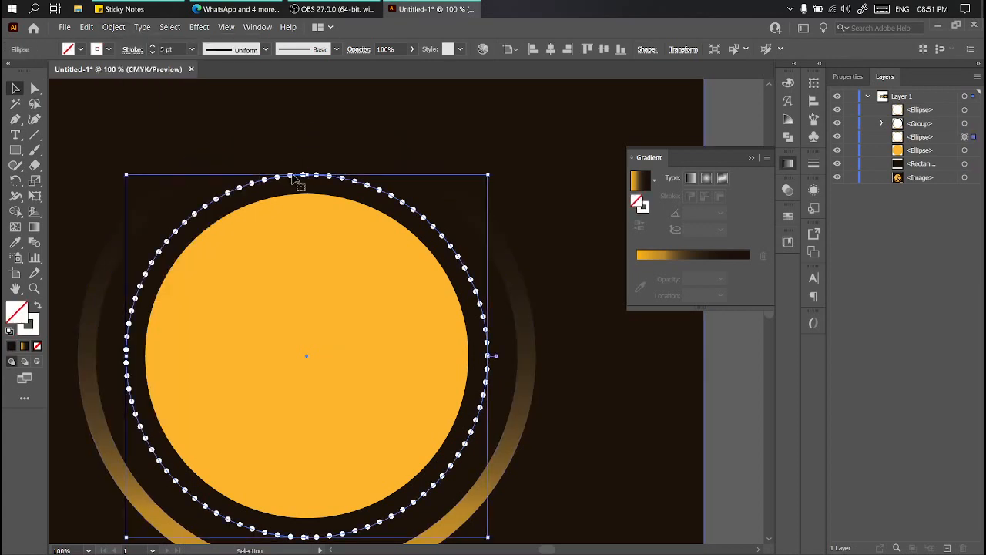
pyautogui.click(109, 50)
pyautogui.click(54, 97)
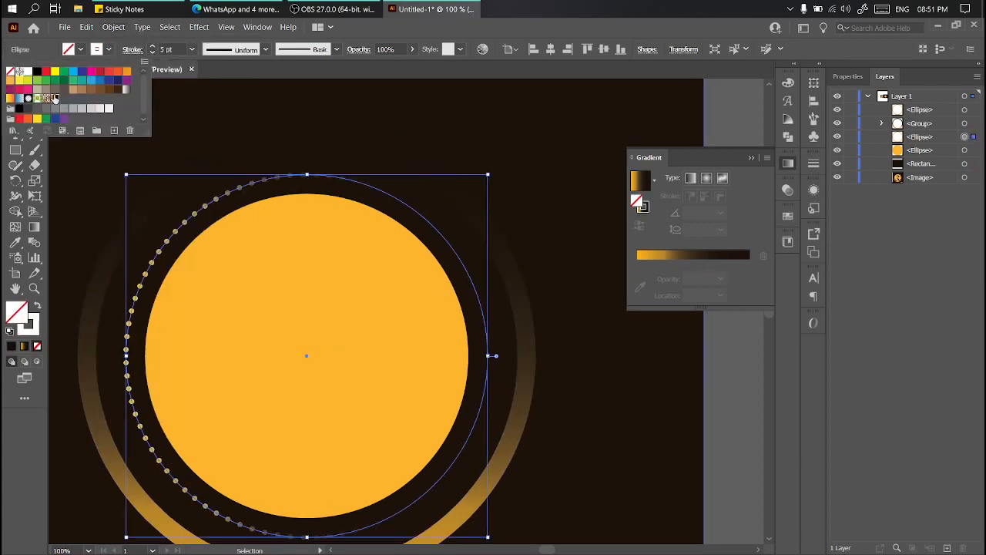
pyautogui.click(521, 142)
pyautogui.keyDown('alt'); pyautogui.scroll(-1, 531, 155); pyautogui.keyUp('alt')
# Lock the dark background rectangle on the artboard
pyautogui.click(577, 177)
pyautogui.click(735, 386)
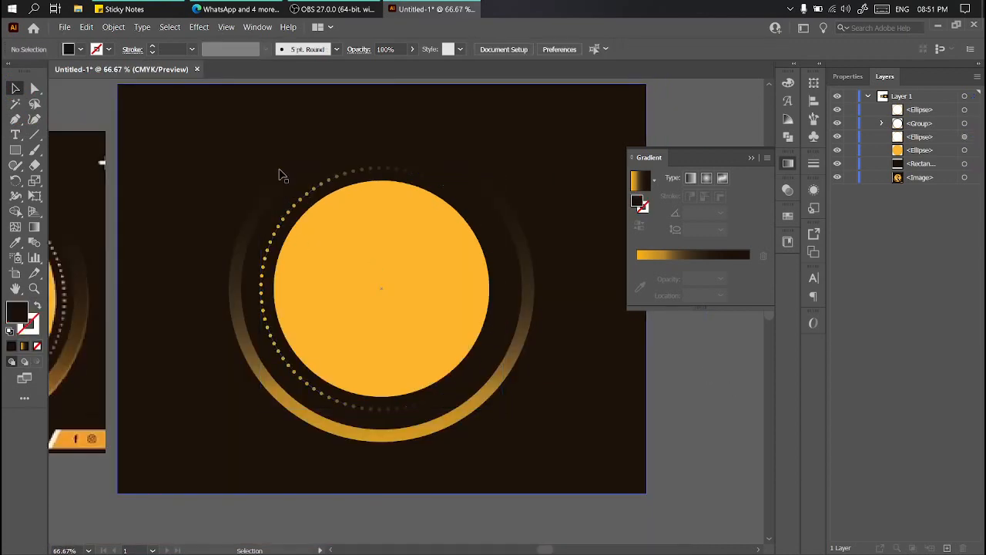
pyautogui.click(455, 138)
pyautogui.hotkey('ctrl', '2')
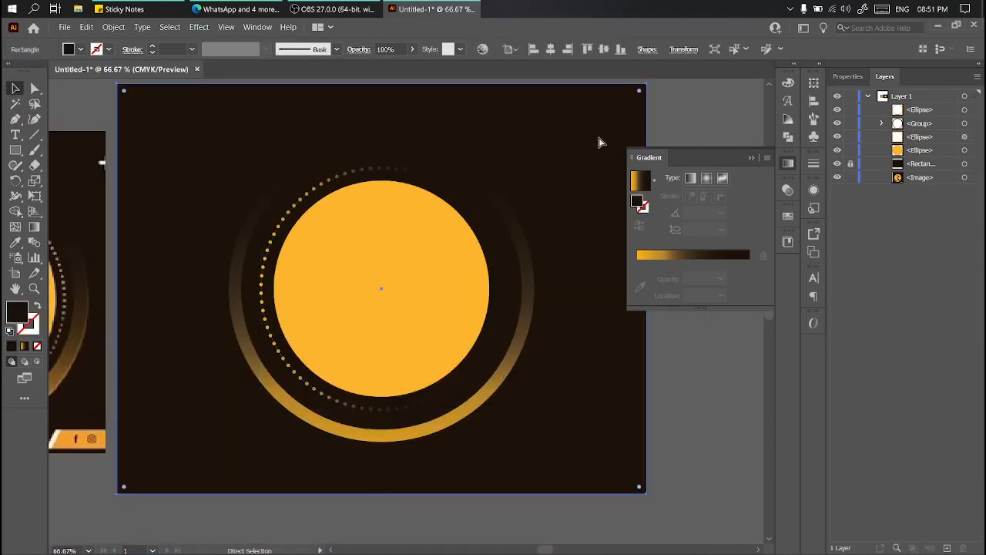
pyautogui.click(339, 176)
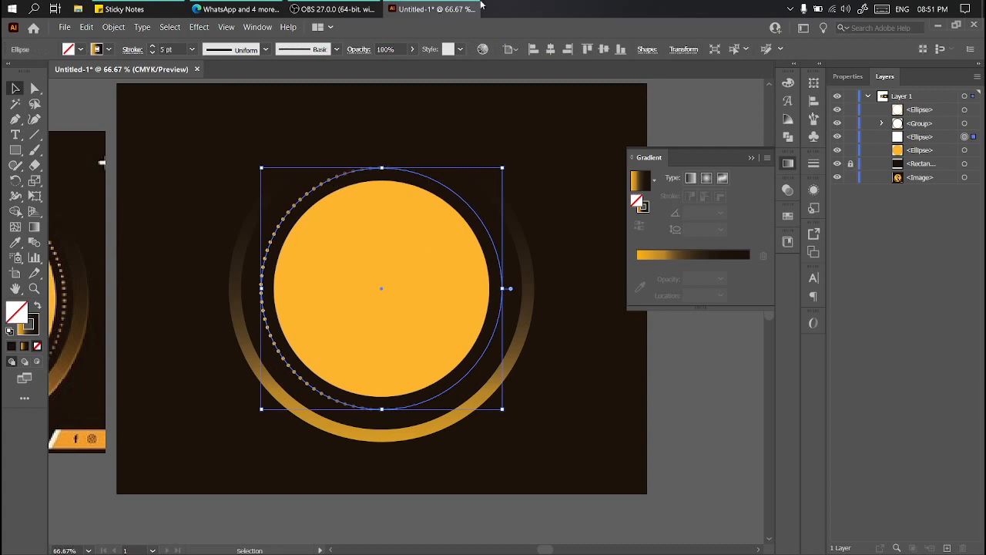
pyautogui.scroll(-1, 523, 267)
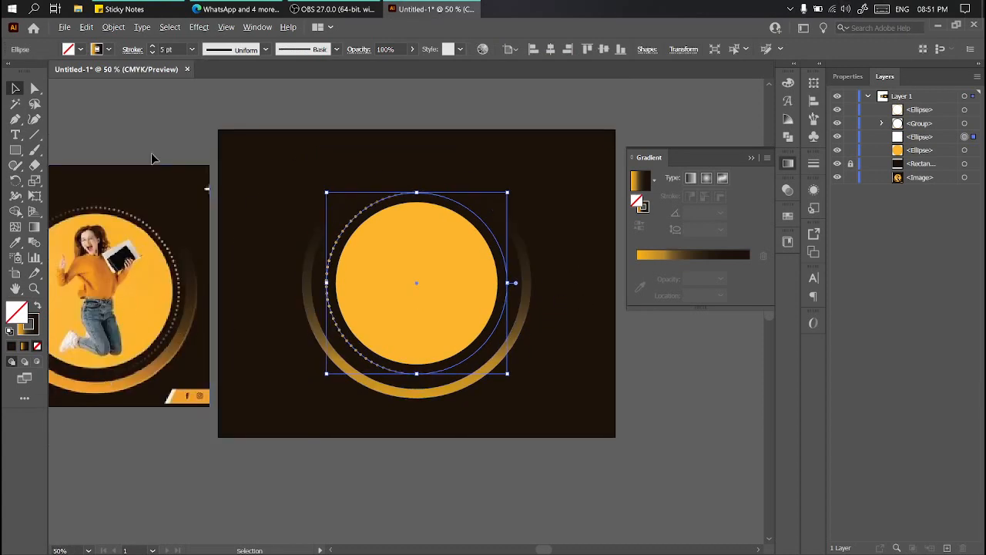
pyautogui.scroll(1, 449, 302)
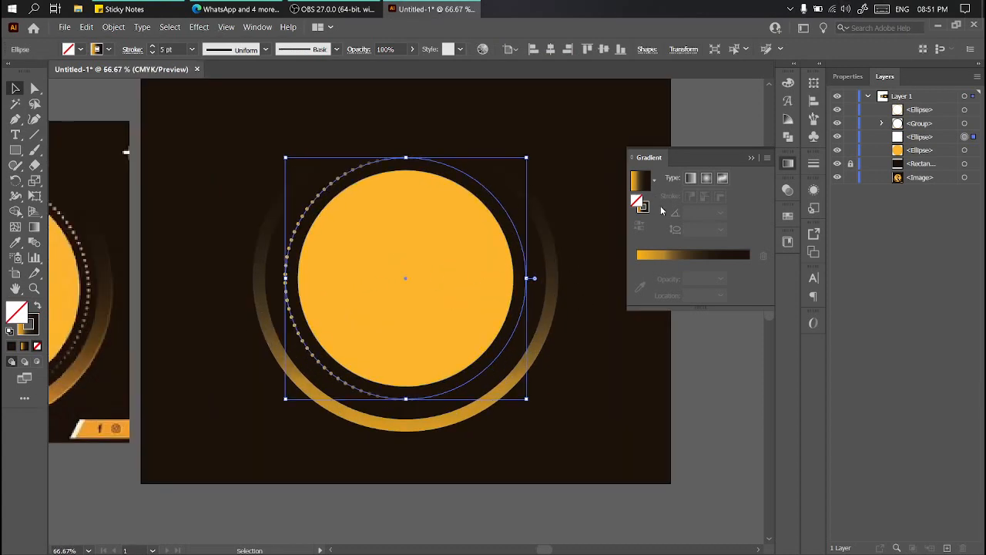
pyautogui.click(639, 184)
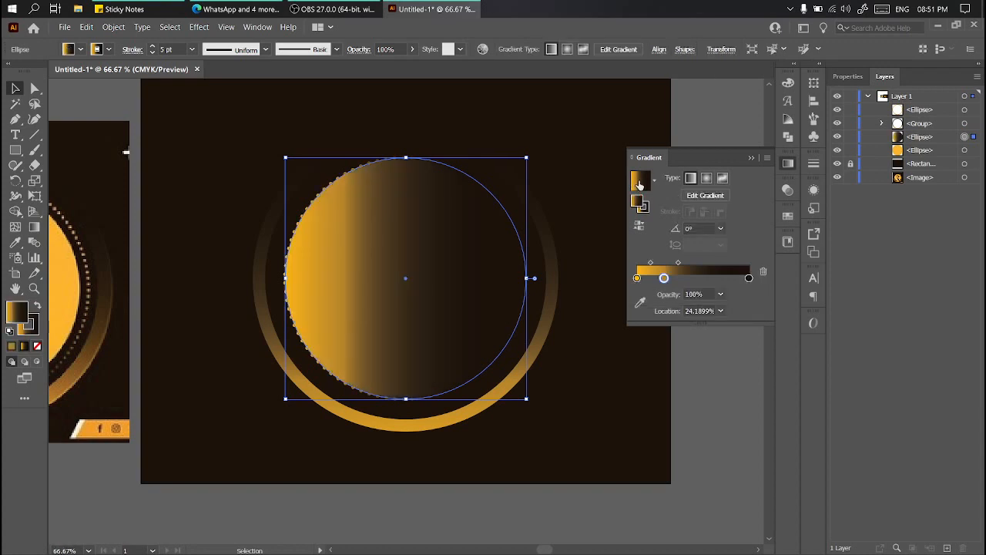
pyautogui.hotkey('ctrl', 'z')
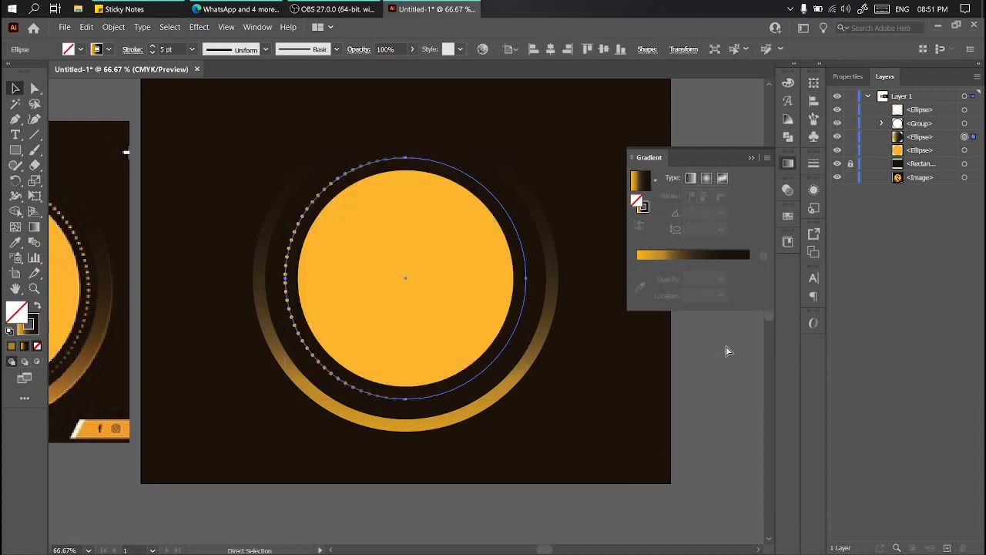
pyautogui.click(449, 226)
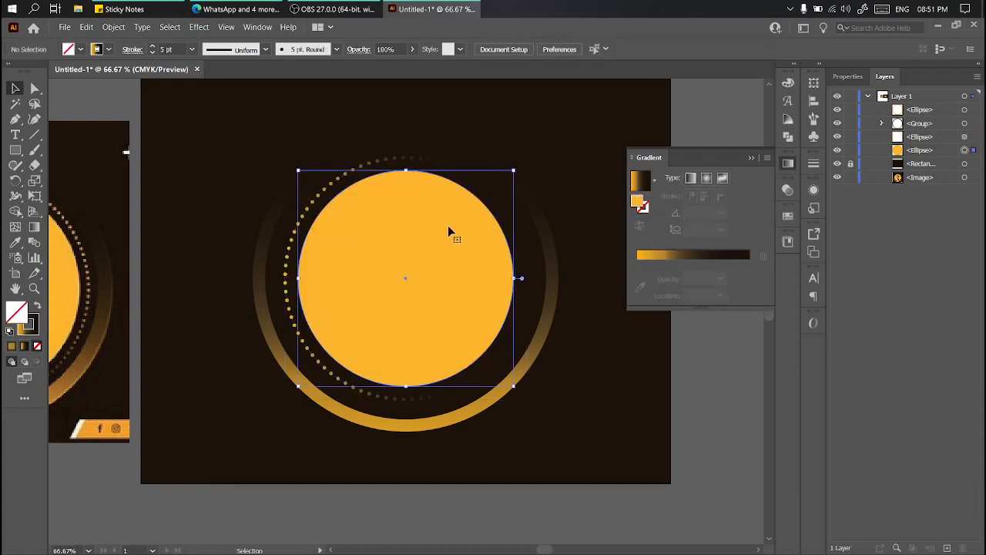
pyautogui.click(409, 158)
pyautogui.click(110, 50)
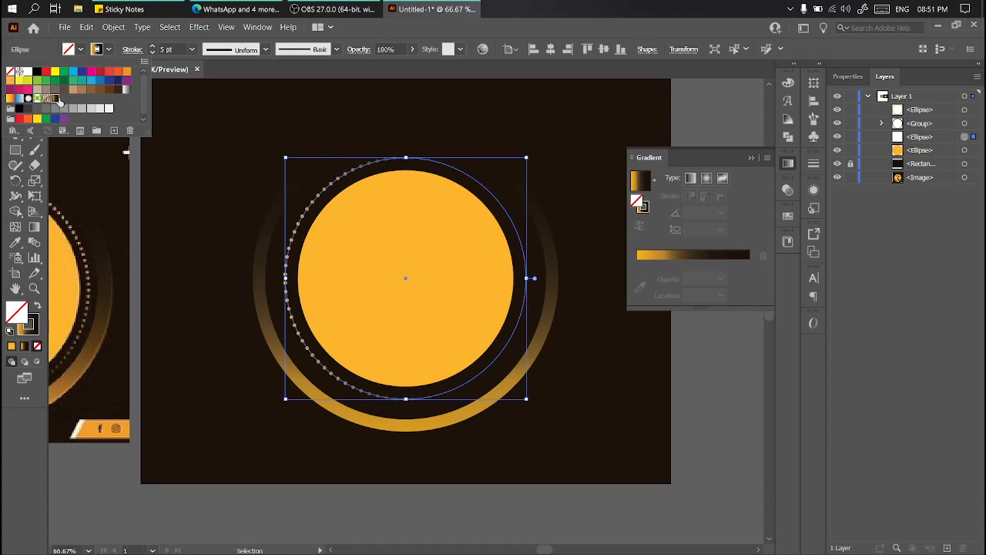
pyautogui.click(387, 163)
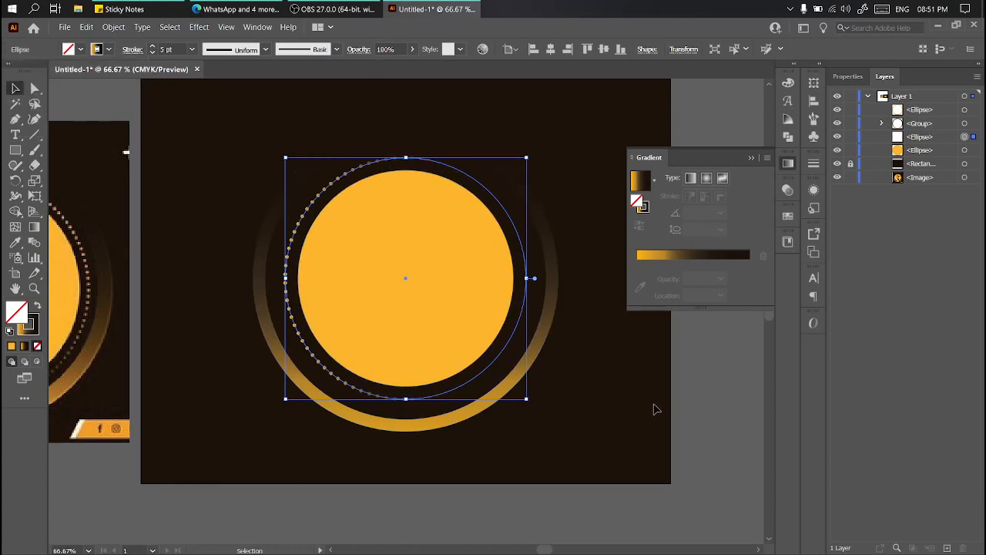
pyautogui.click(603, 390)
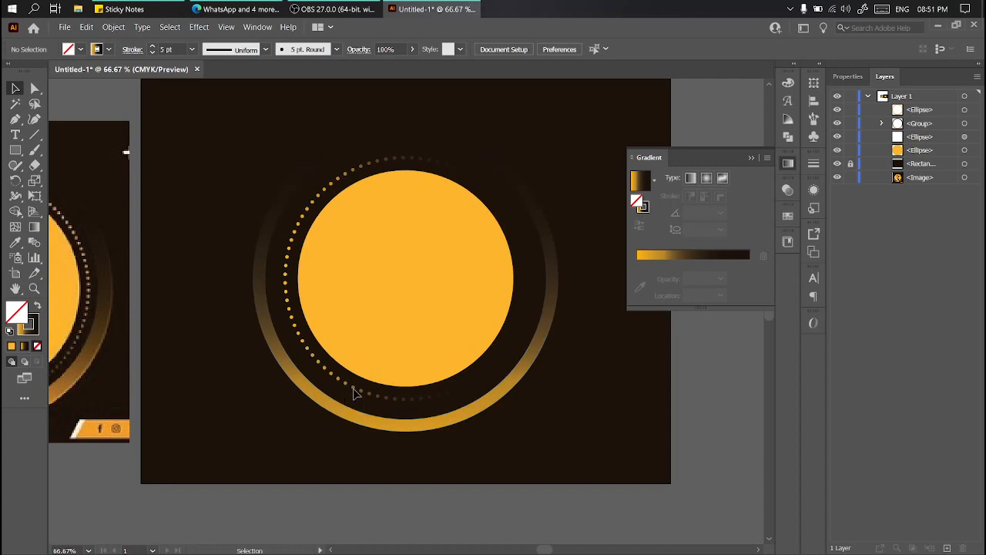
# Try angles of 60° and -90° for the dotted ring's stroke gradient
pyautogui.click(355, 393)
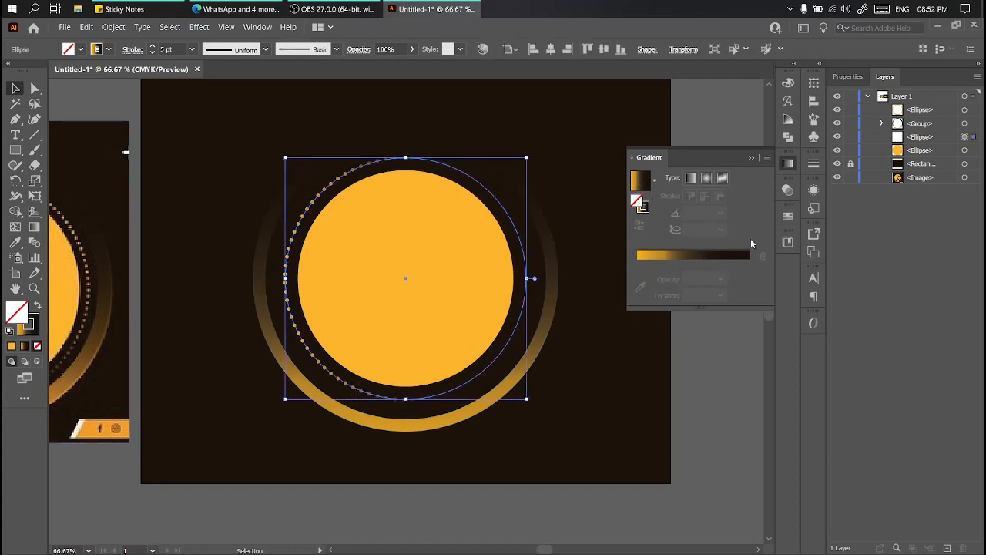
pyautogui.click(643, 208)
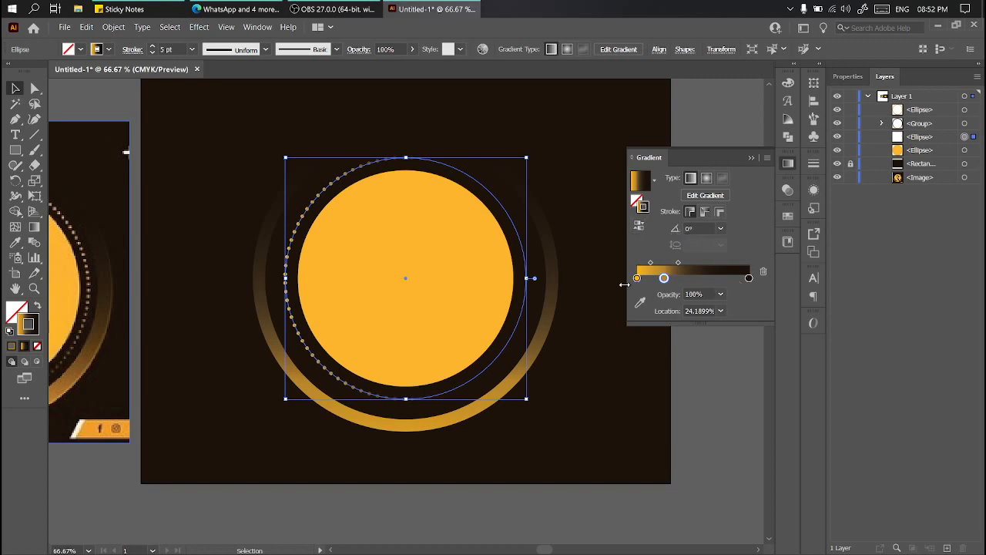
pyautogui.click(636, 200)
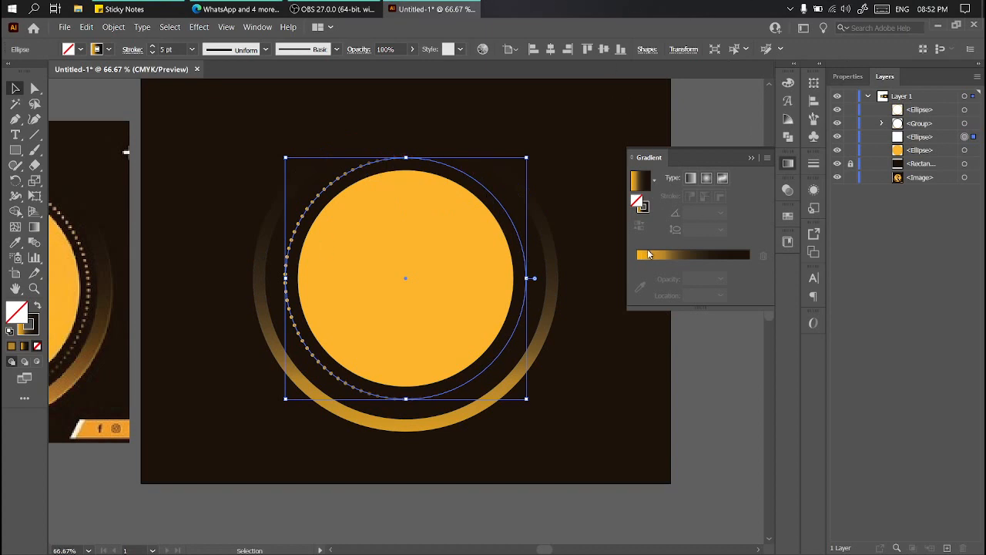
pyautogui.click(643, 208)
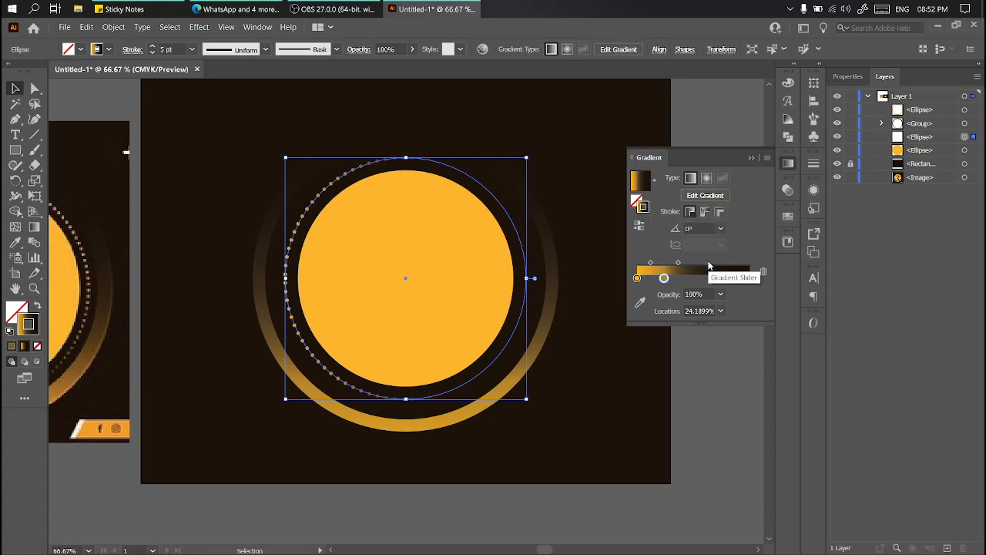
pyautogui.click(721, 228)
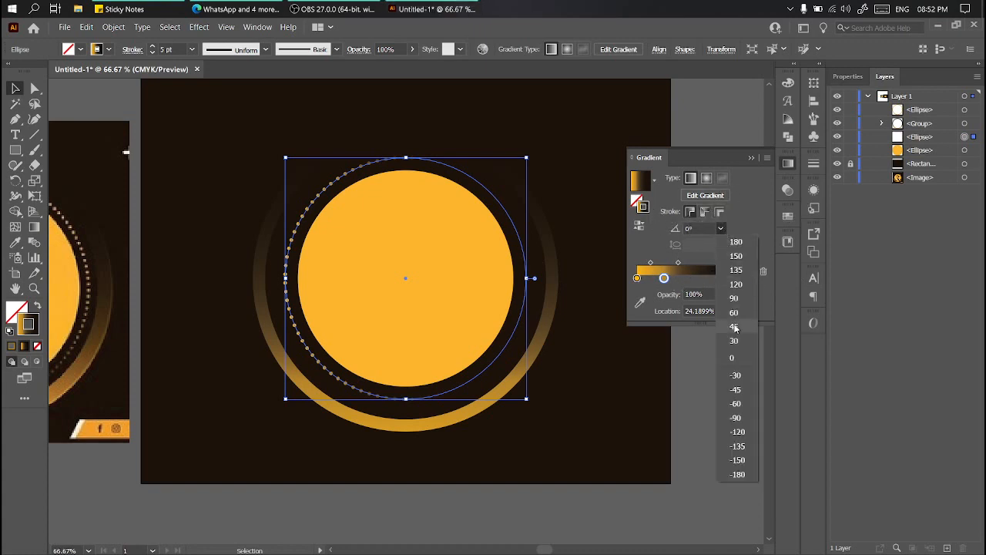
pyautogui.click(734, 312)
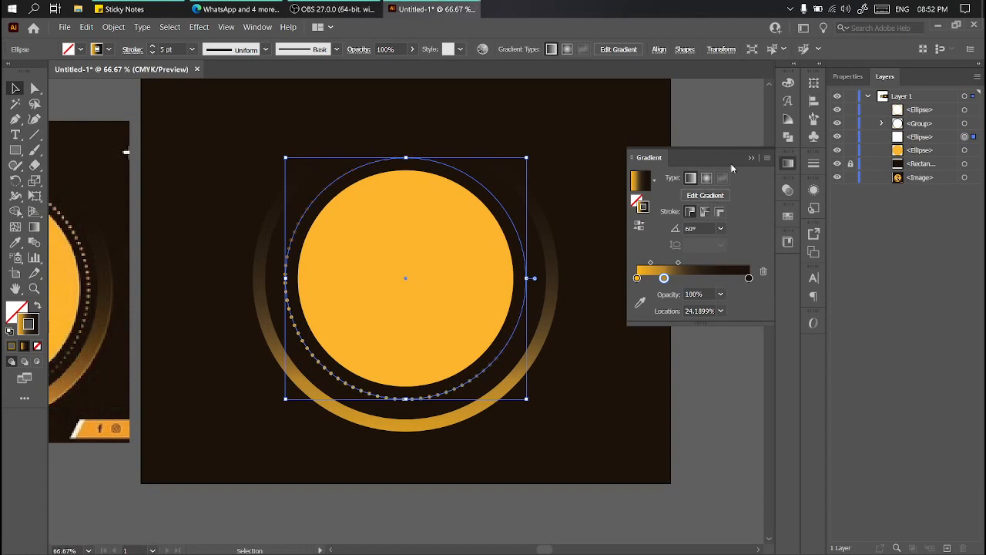
pyautogui.click(720, 229)
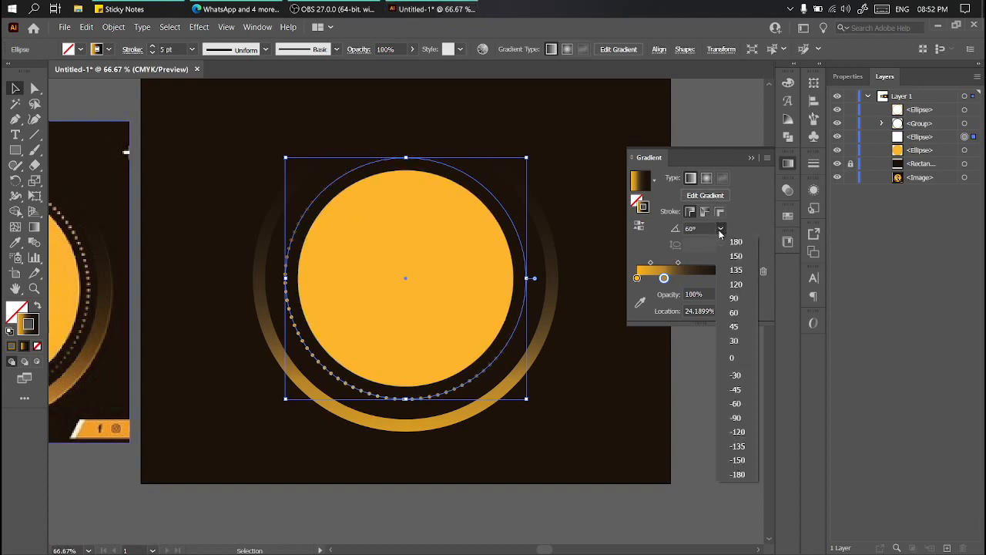
pyautogui.click(737, 417)
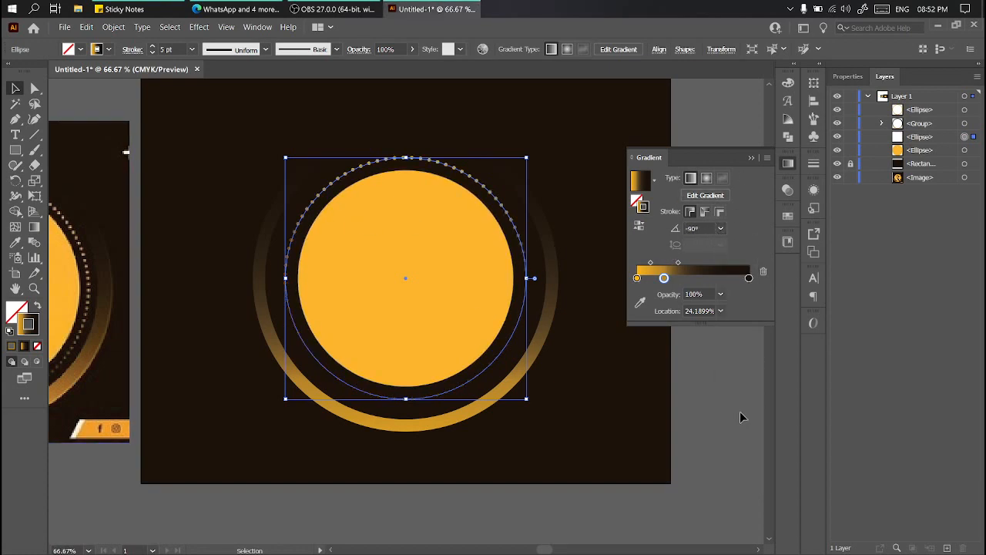
pyautogui.click(735, 397)
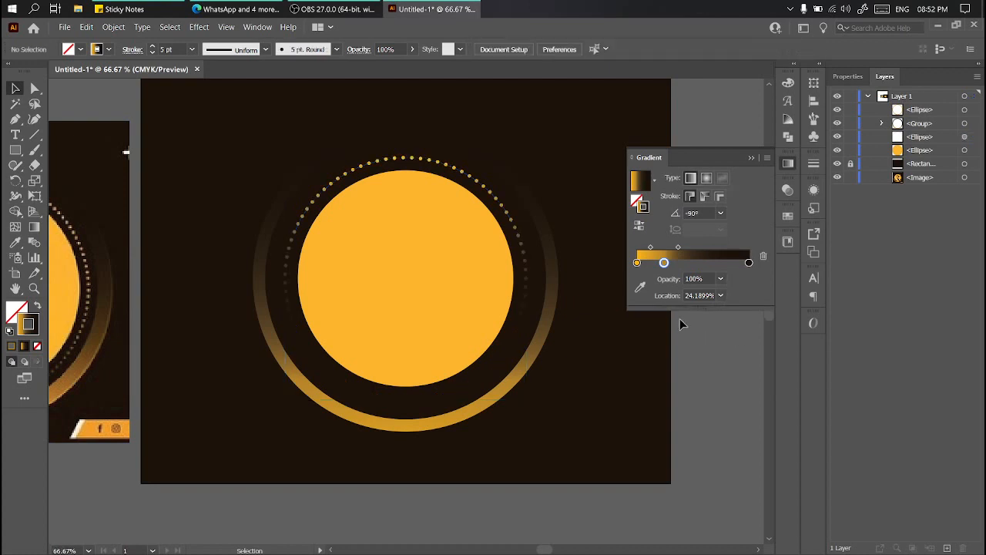
# Try angles of -60° and -120° for the dotted ring's stroke gradient and compare with the reference design
pyautogui.scroll(-1, 680, 323)
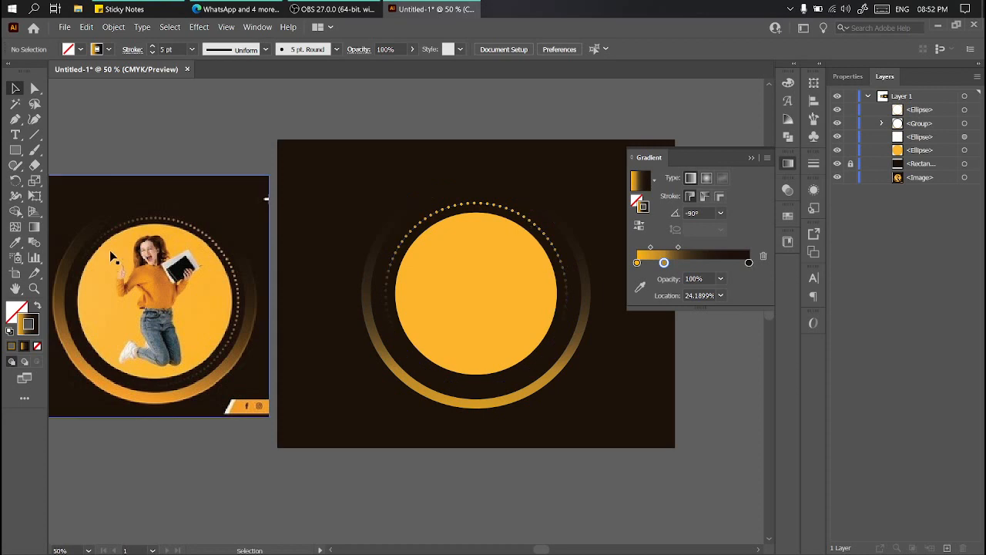
pyautogui.click(529, 219)
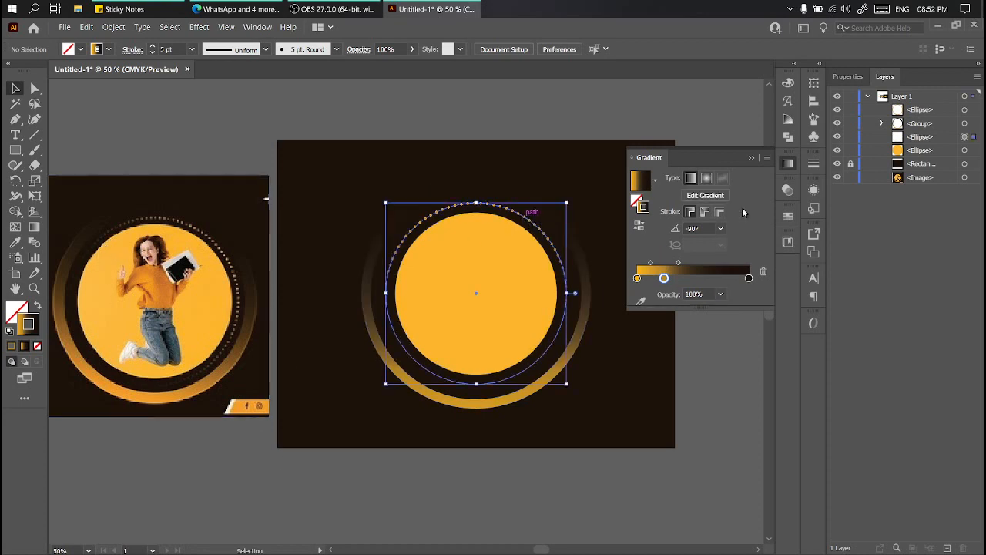
pyautogui.click(721, 228)
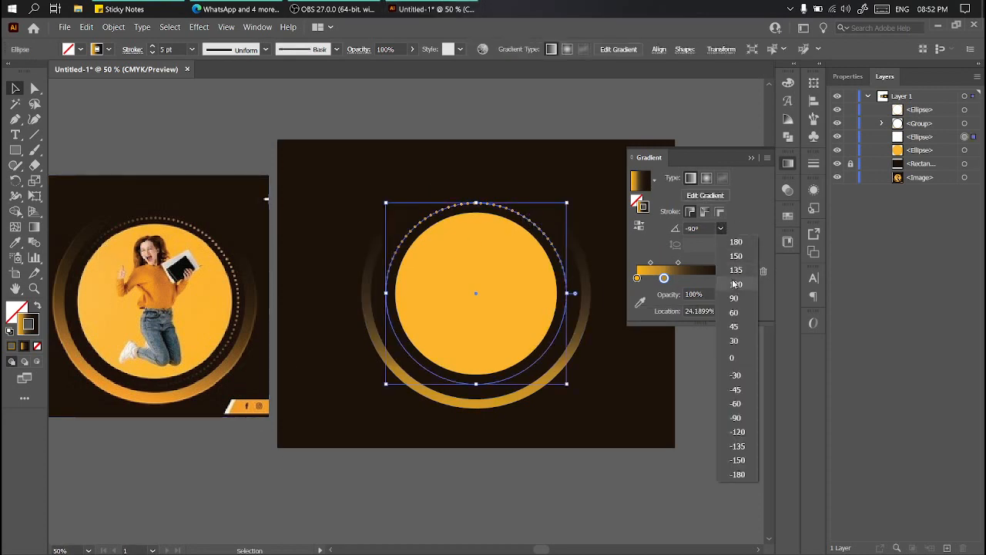
pyautogui.click(737, 405)
pyautogui.click(719, 393)
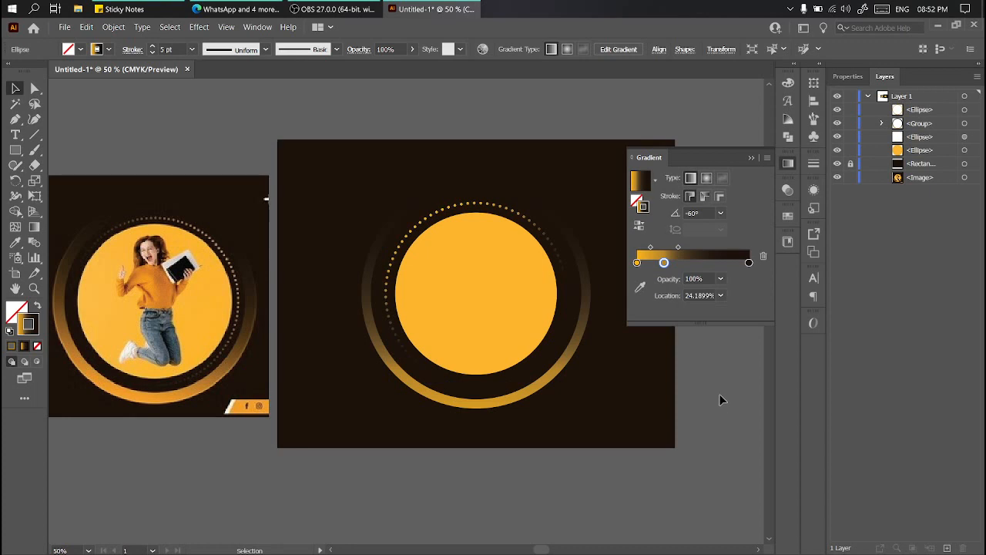
pyautogui.click(549, 229)
pyautogui.click(720, 228)
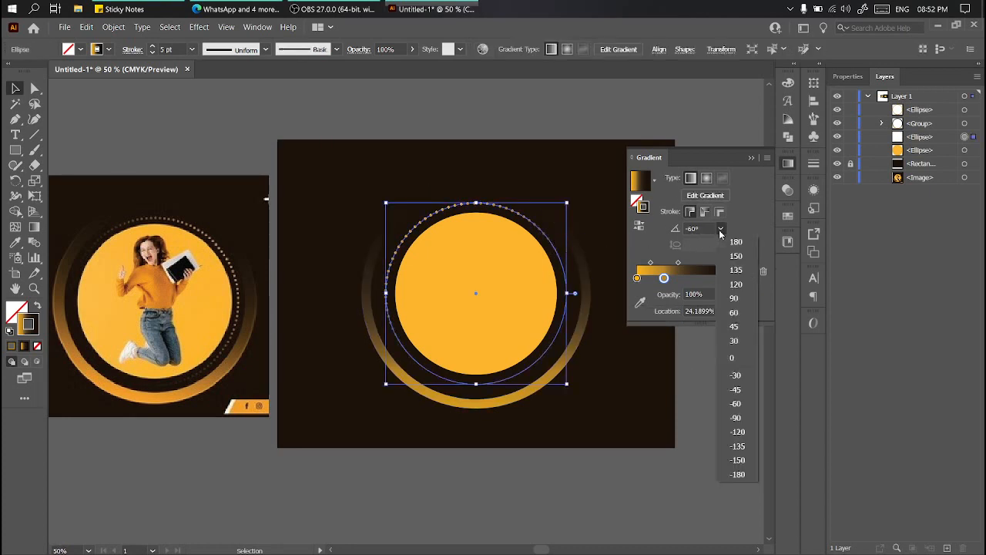
pyautogui.click(738, 432)
pyautogui.click(705, 394)
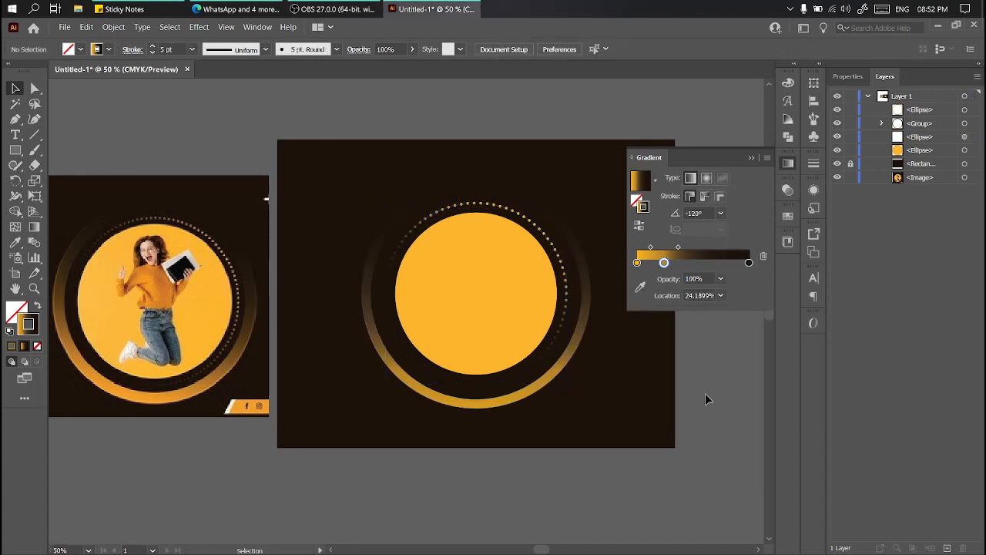
# Set the angle of the dotted ring's stroke gradient to -135°
pyautogui.click(566, 271)
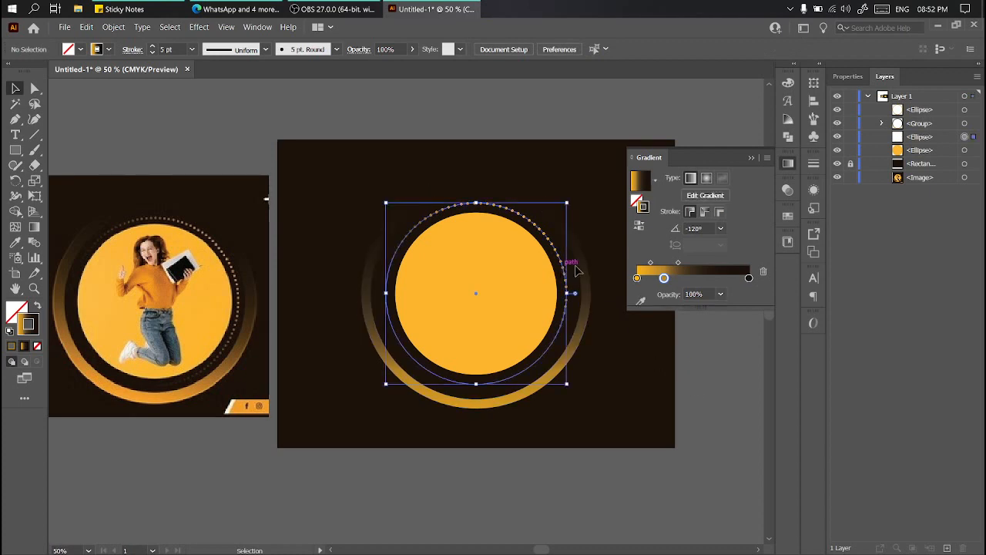
pyautogui.click(720, 229)
pyautogui.click(720, 229)
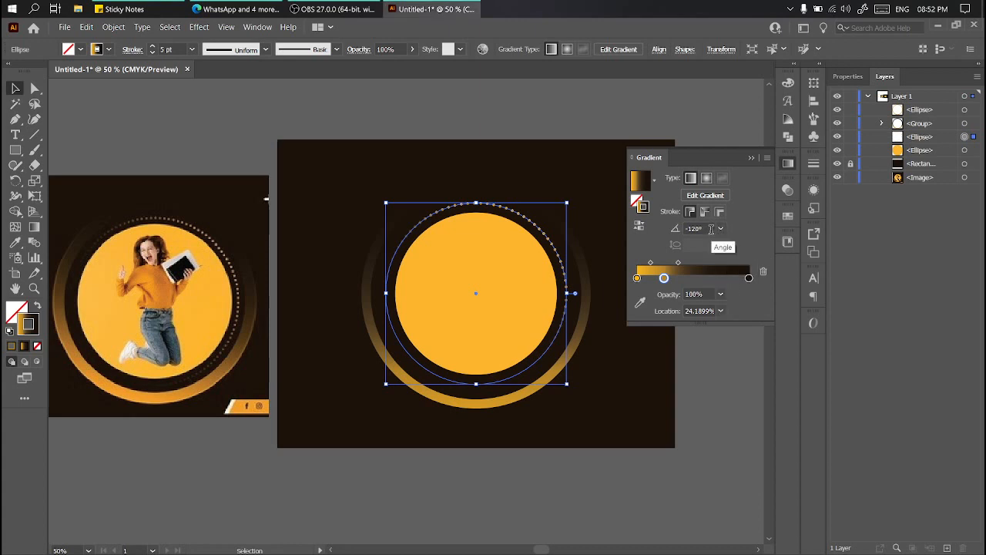
pyautogui.click(720, 229)
pyautogui.click(737, 446)
pyautogui.click(694, 436)
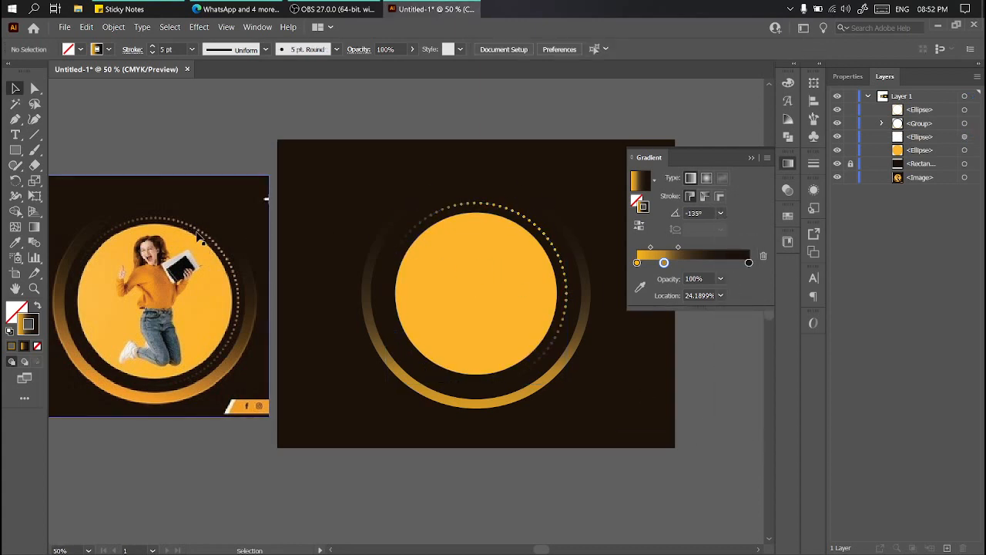
# Try to recolour the starting stop of the dotted ring's stroke gradient with the white swatch, and undo the stroke colour change
pyautogui.click(569, 321)
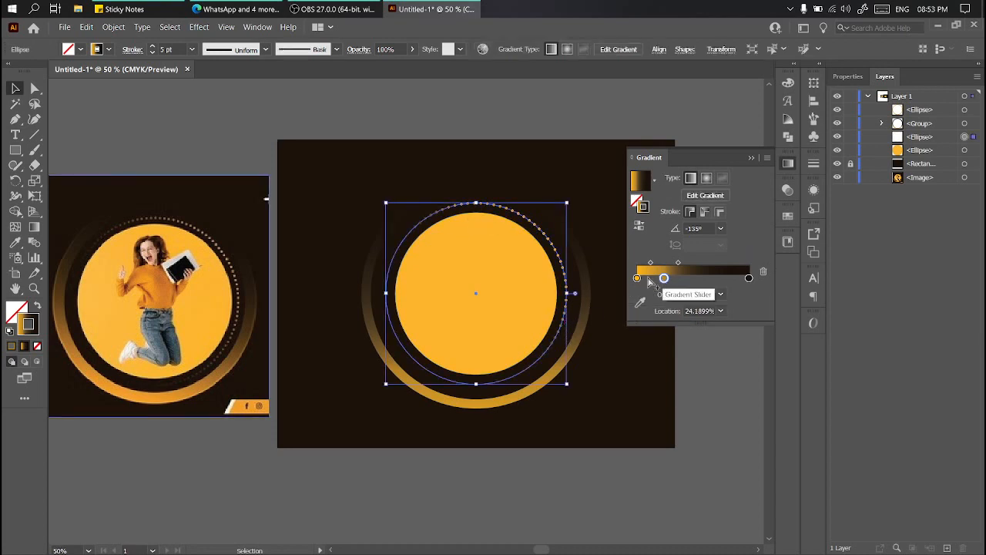
pyautogui.click(709, 386)
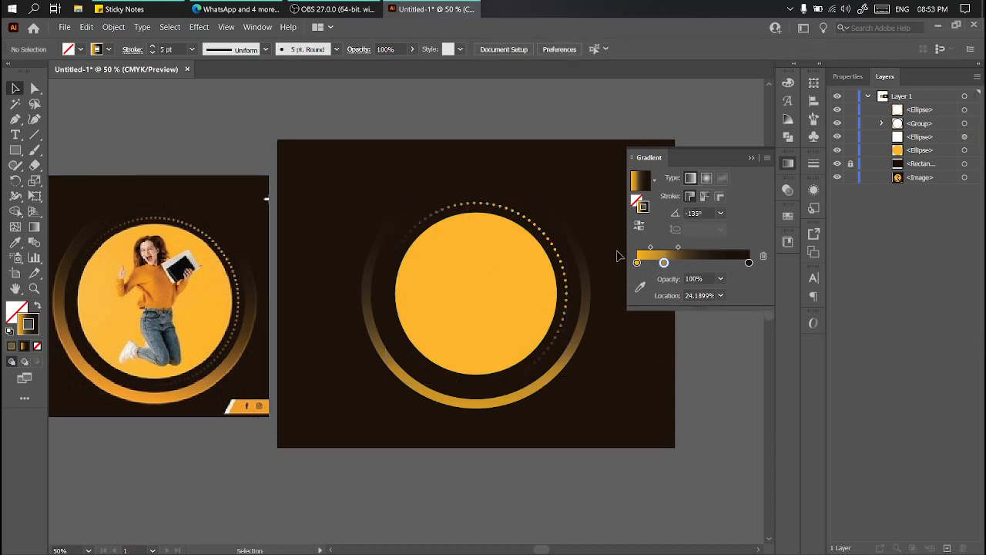
pyautogui.click(567, 270)
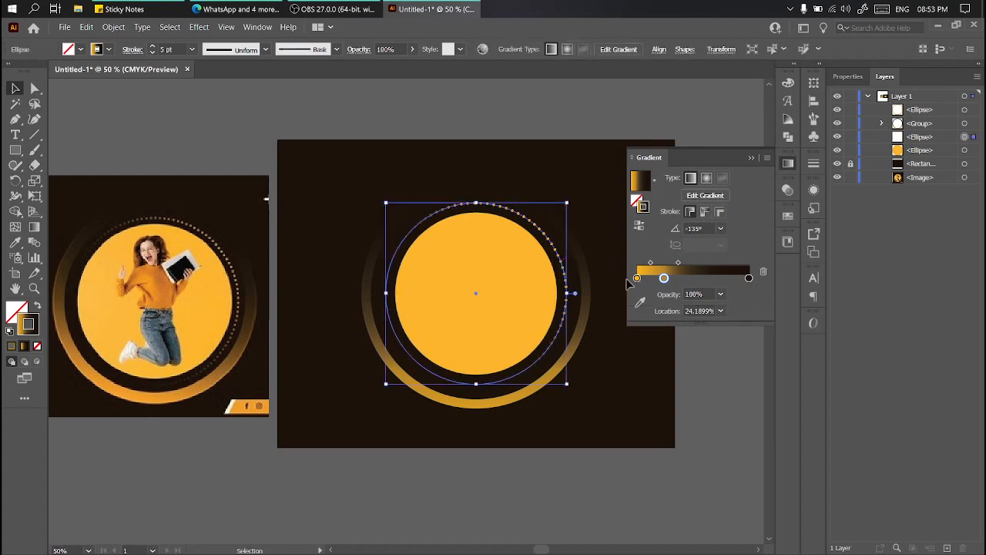
pyautogui.click(636, 278)
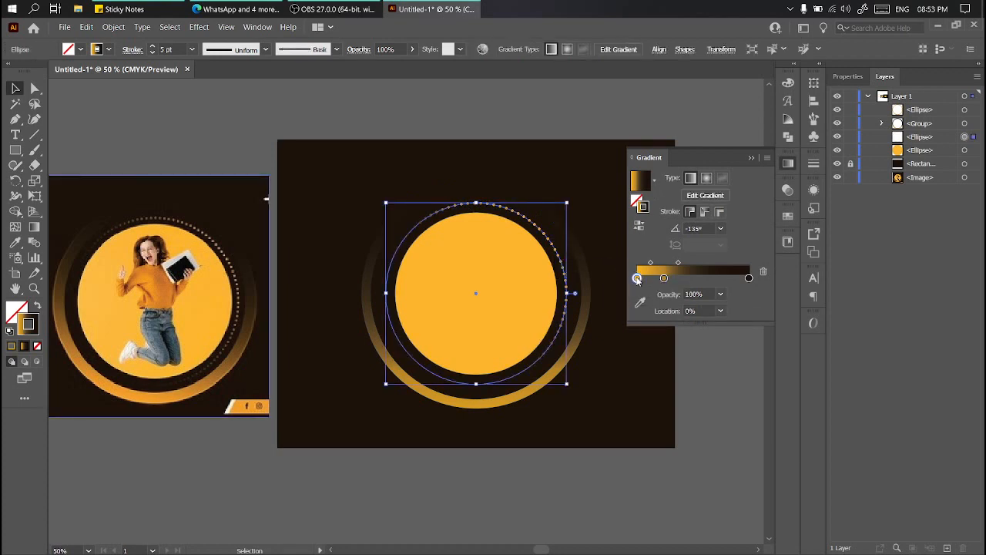
pyautogui.click(108, 50)
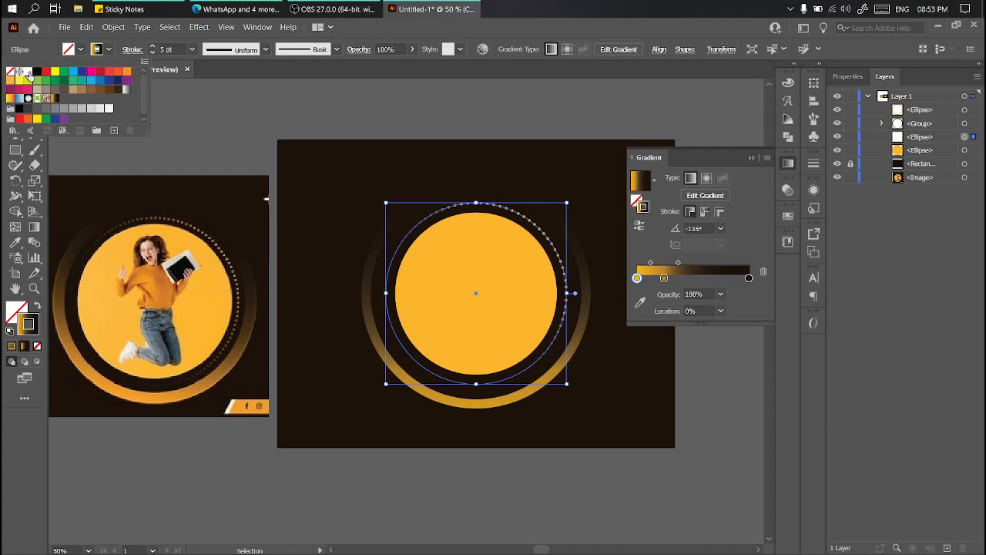
pyautogui.click(28, 73)
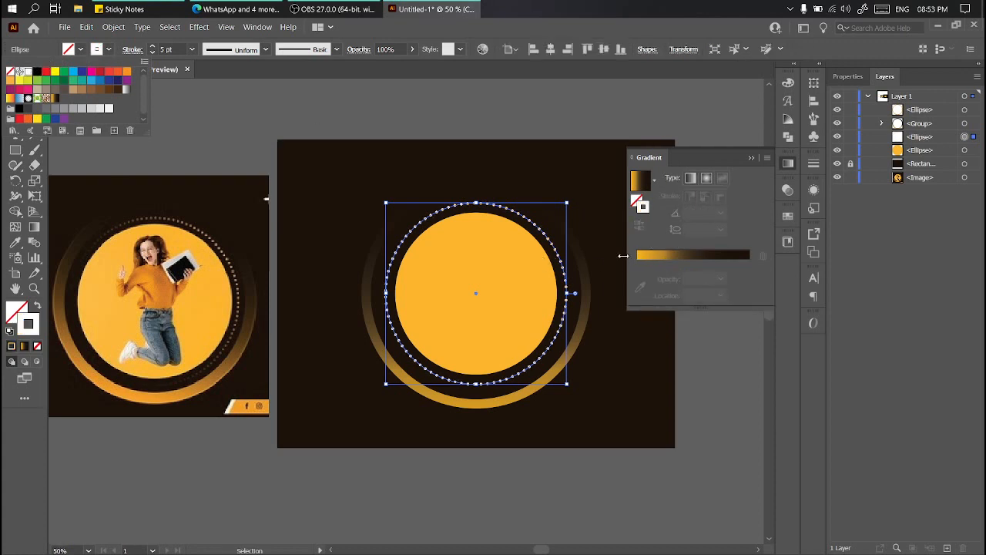
pyautogui.click(684, 297)
pyautogui.hotkey('ctrl', 'z')
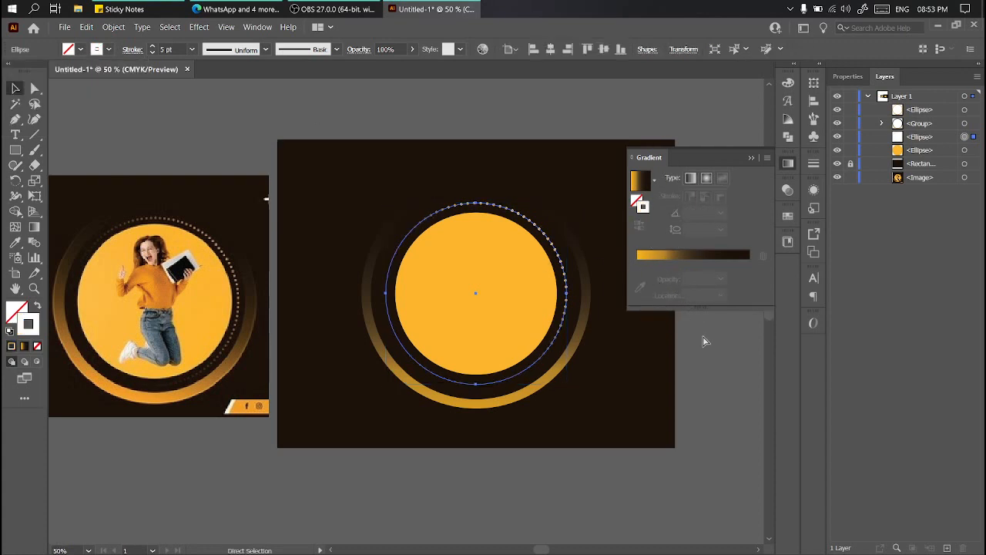
pyautogui.click(726, 353)
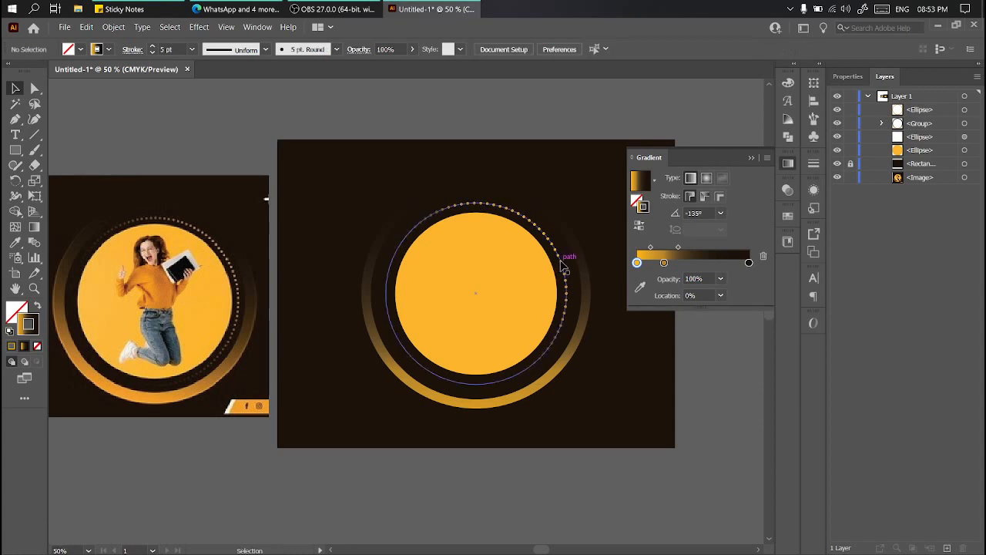
# Recolour the starting stop of the dotted ring's stroke gradient to white
pyautogui.click(567, 274)
pyautogui.doubleClick(637, 278)
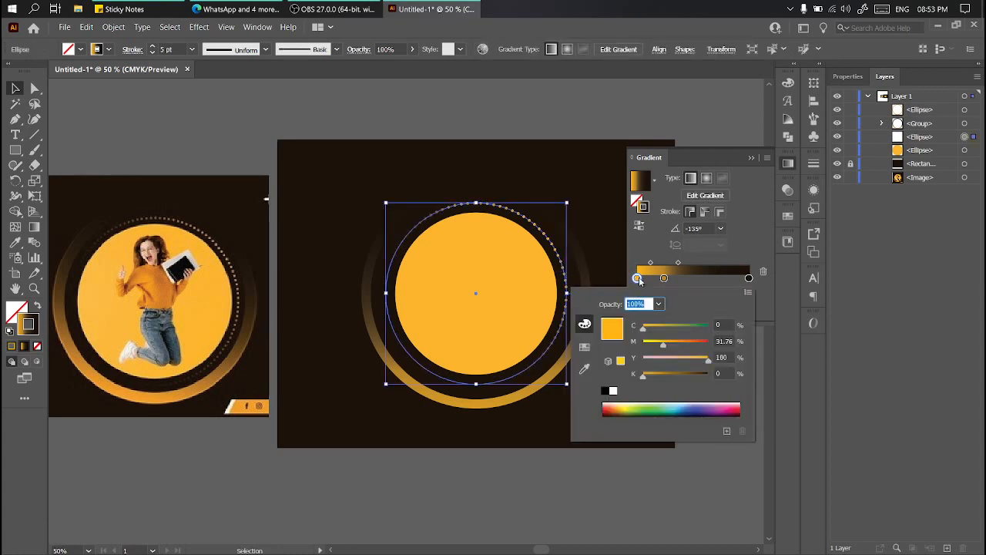
pyautogui.press('Escape')
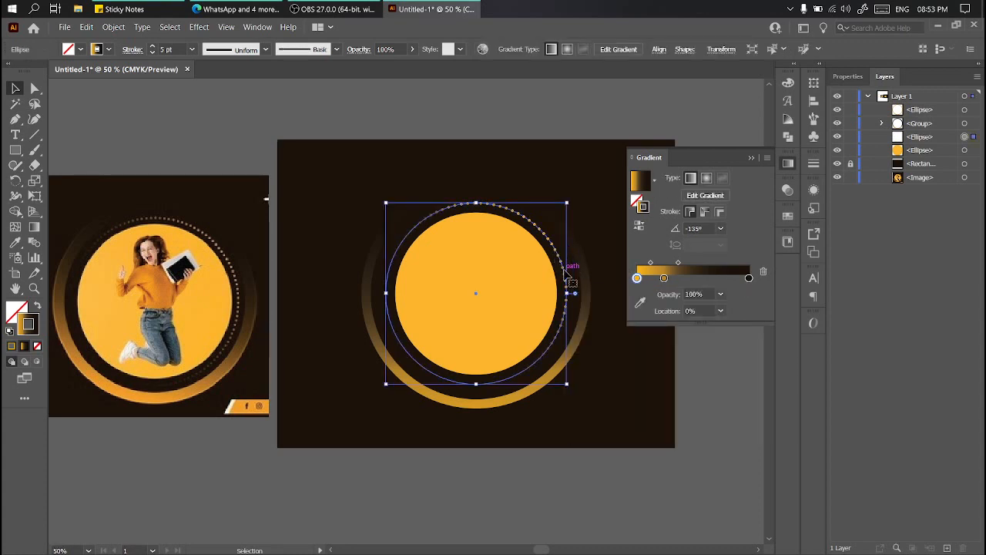
pyautogui.doubleClick(637, 278)
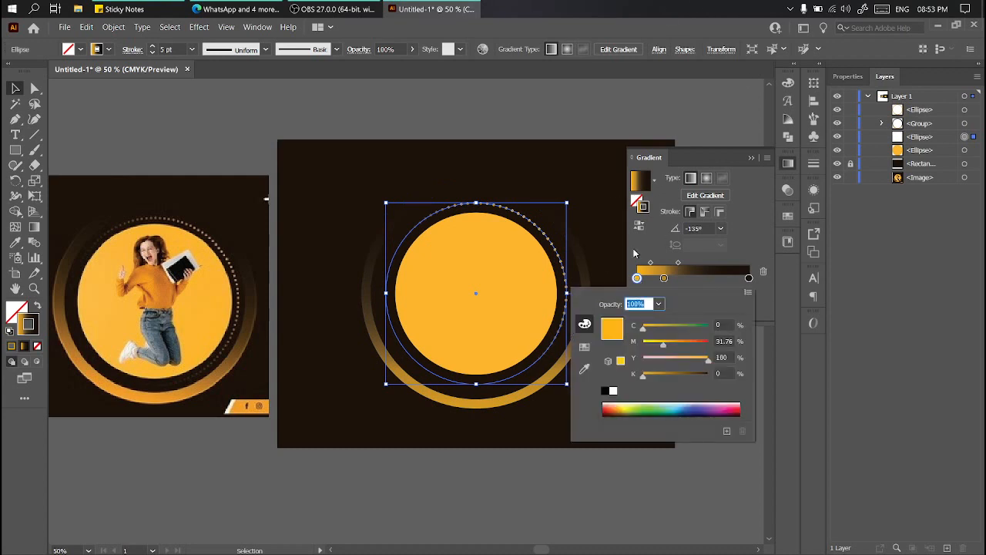
pyautogui.click(584, 346)
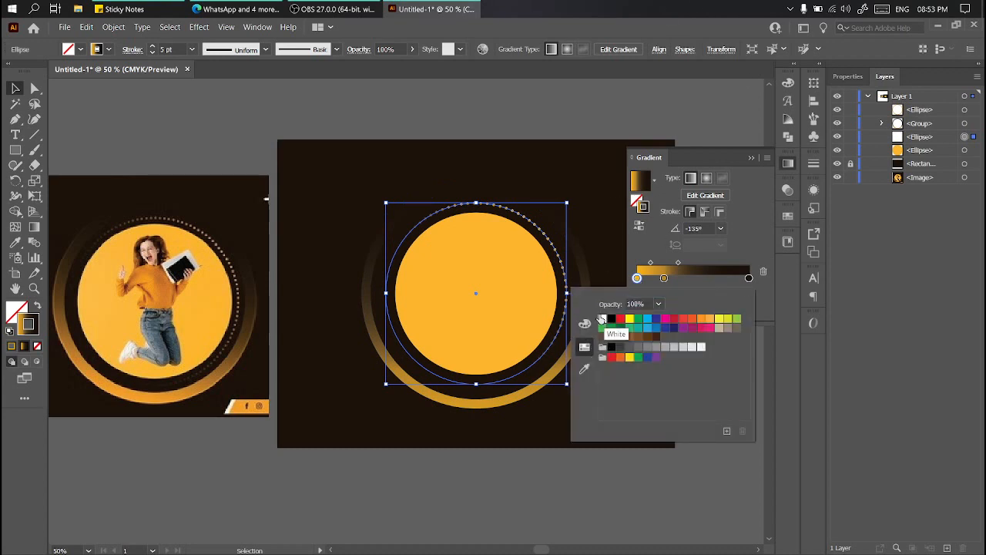
pyautogui.click(584, 323)
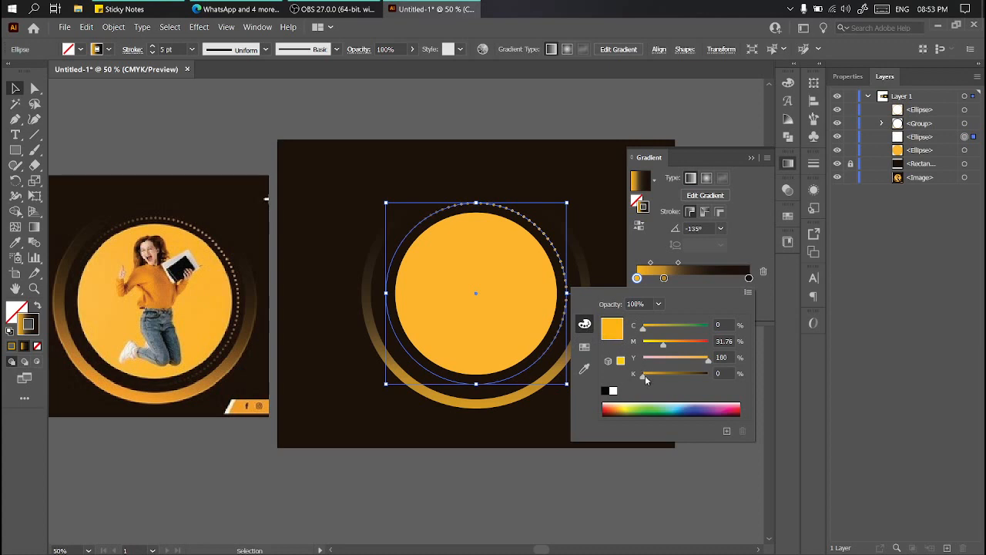
pyautogui.click(611, 391)
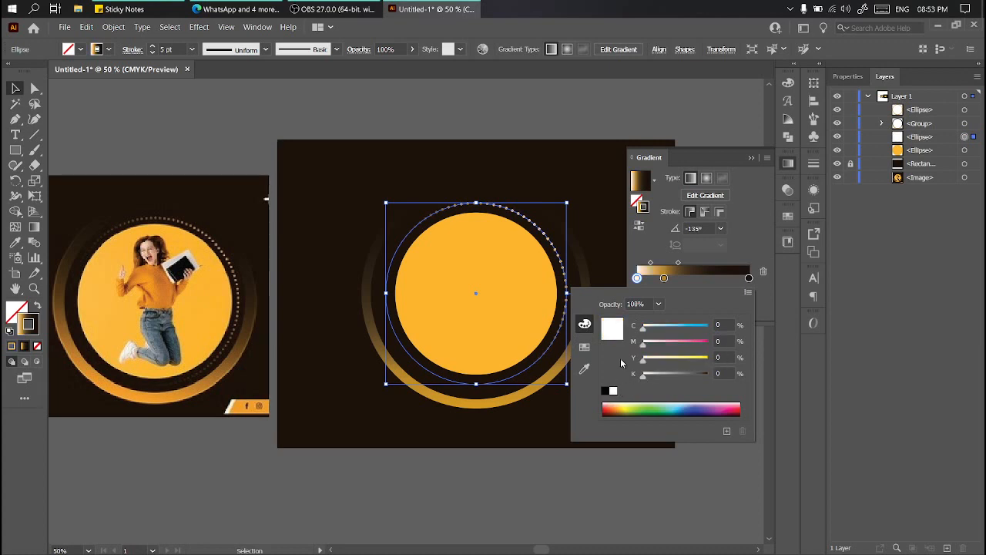
# Try black and 96% magenta on the dotted ring's starting gradient stop, and return it to white
pyautogui.click(606, 391)
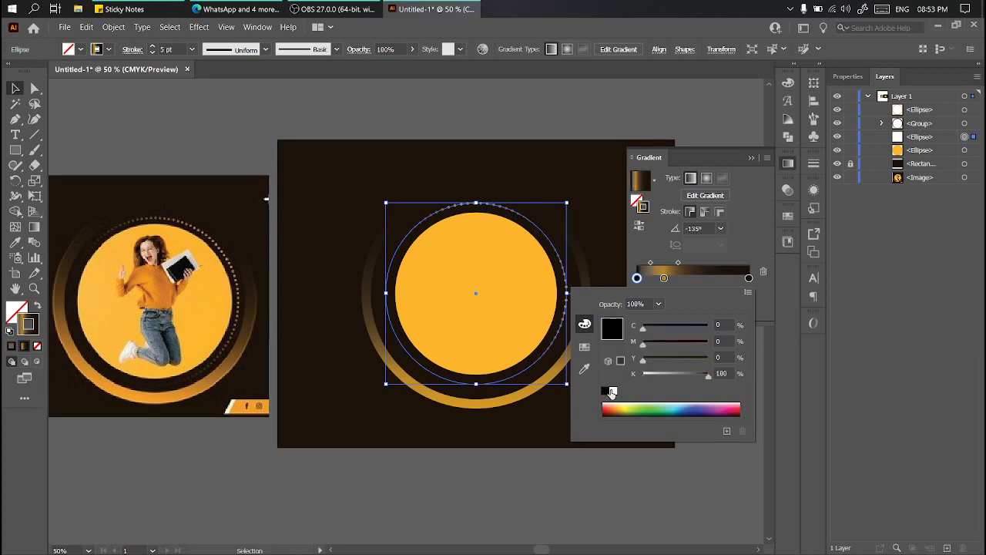
pyautogui.click(614, 391)
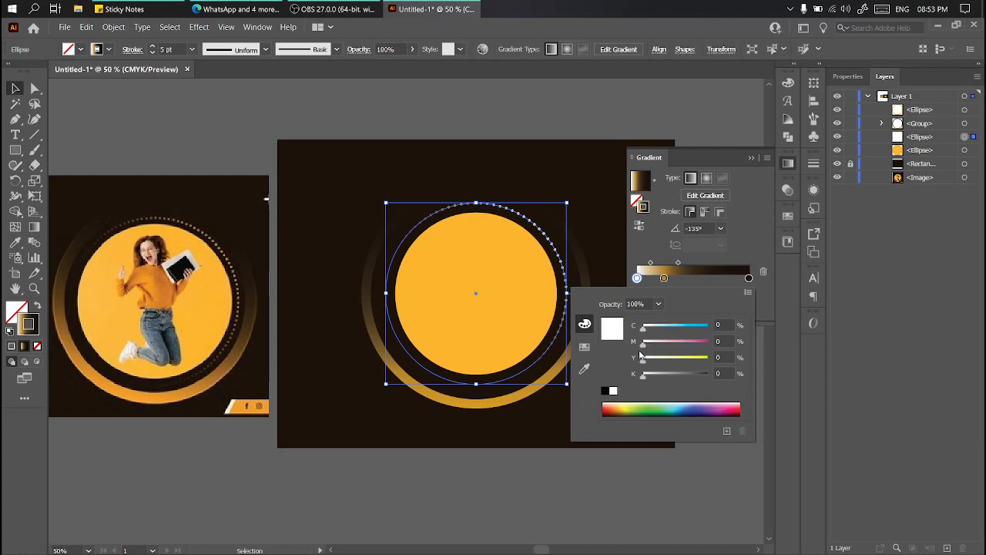
pyautogui.moveTo(643, 343); pyautogui.dragTo(706, 344)
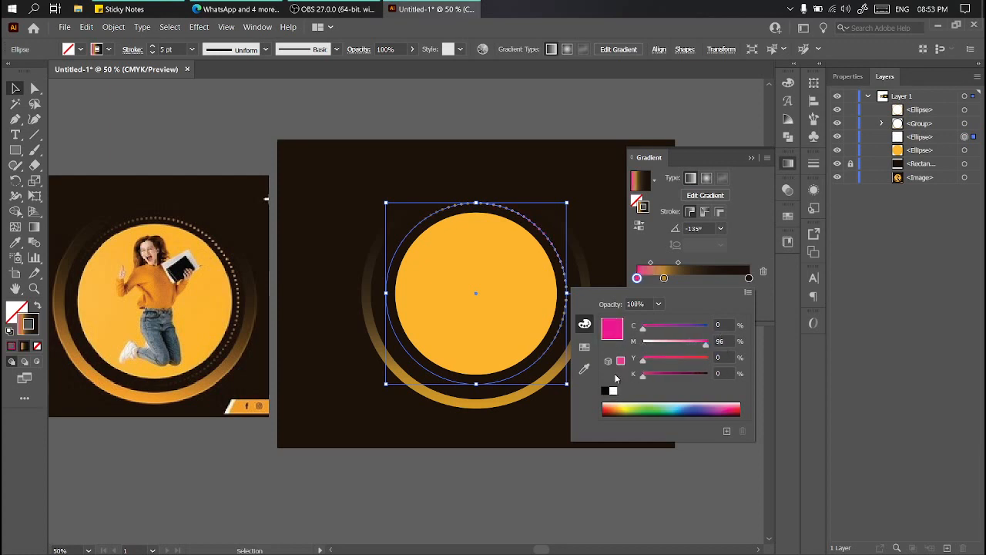
pyautogui.click(613, 391)
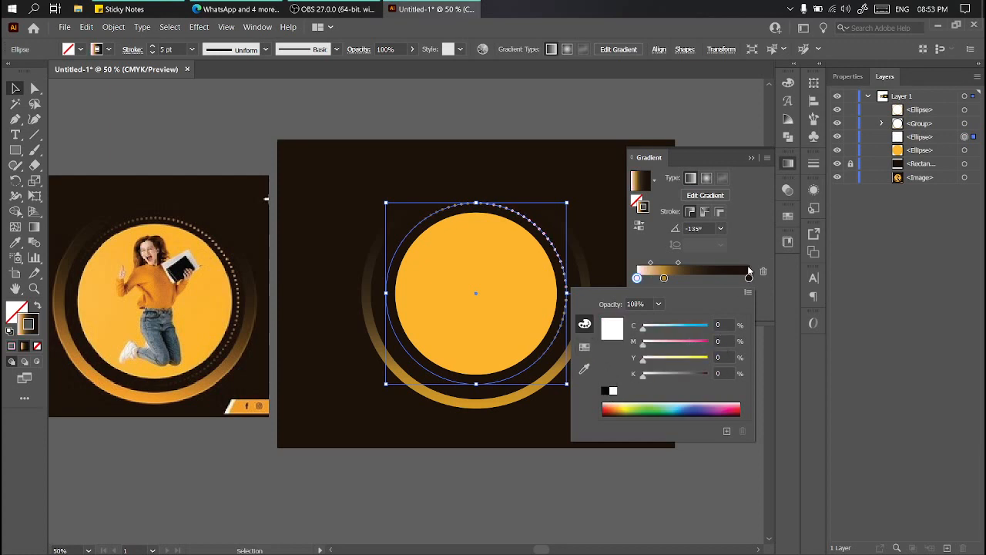
pyautogui.click(597, 101)
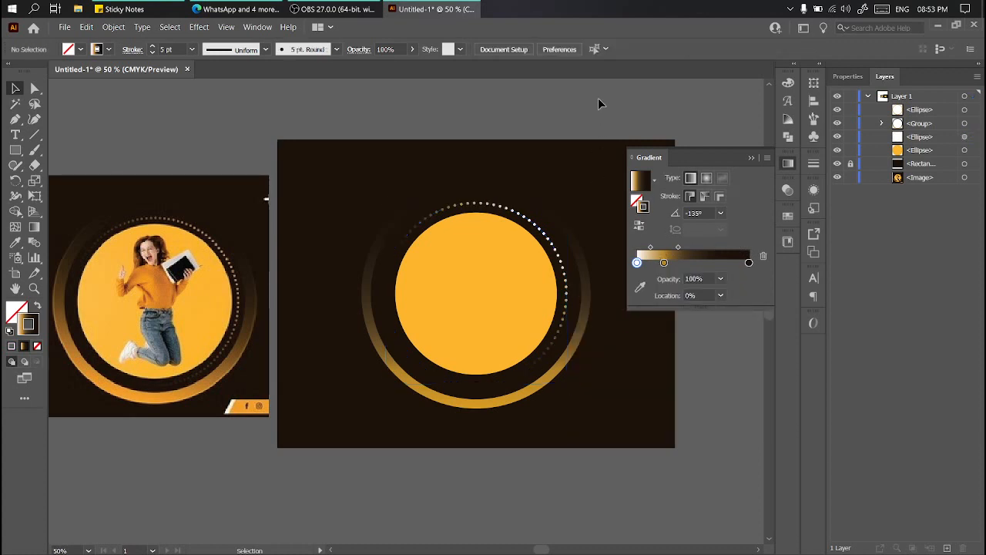
# Recolour the middle stop of the dotted ring's stroke gradient from gold to white
pyautogui.click(552, 244)
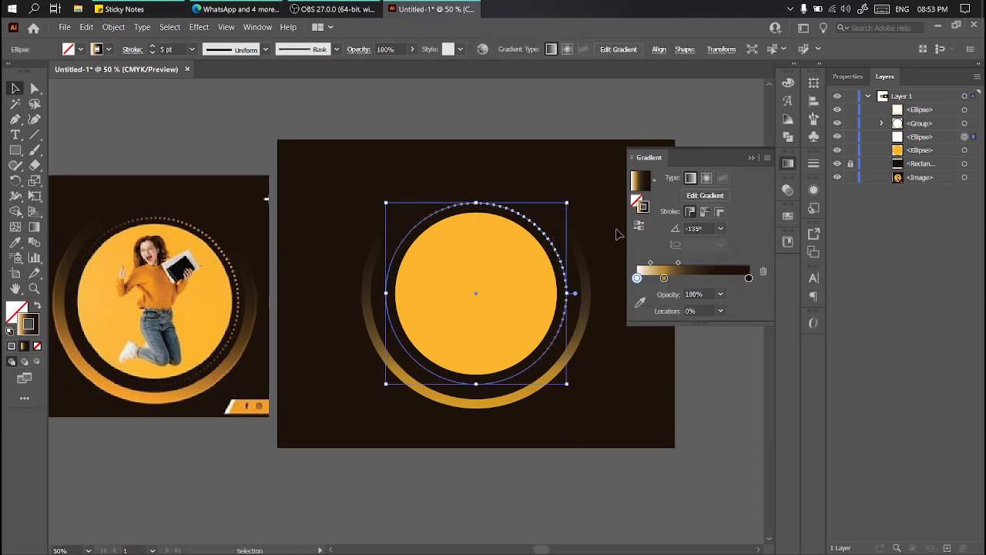
pyautogui.click(664, 278)
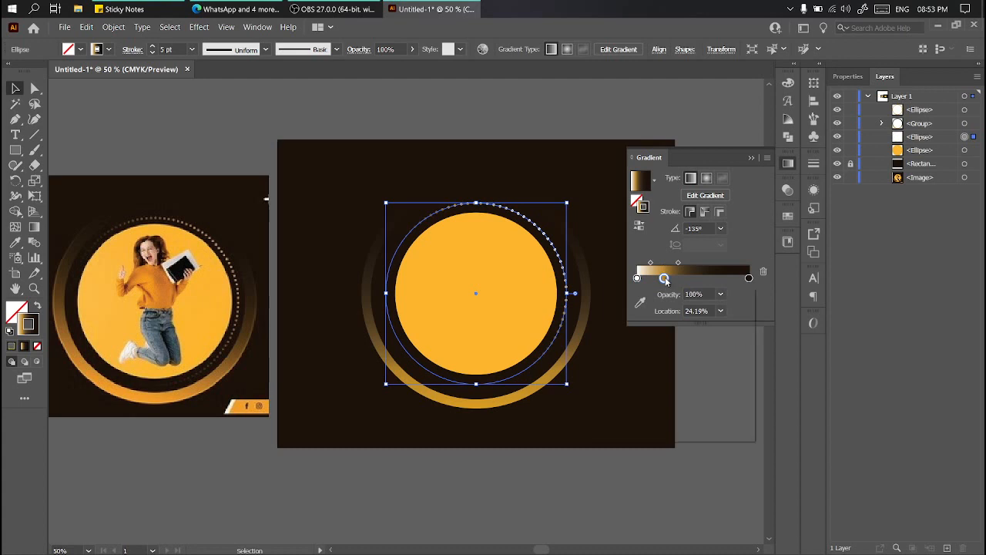
pyautogui.doubleClick(664, 278)
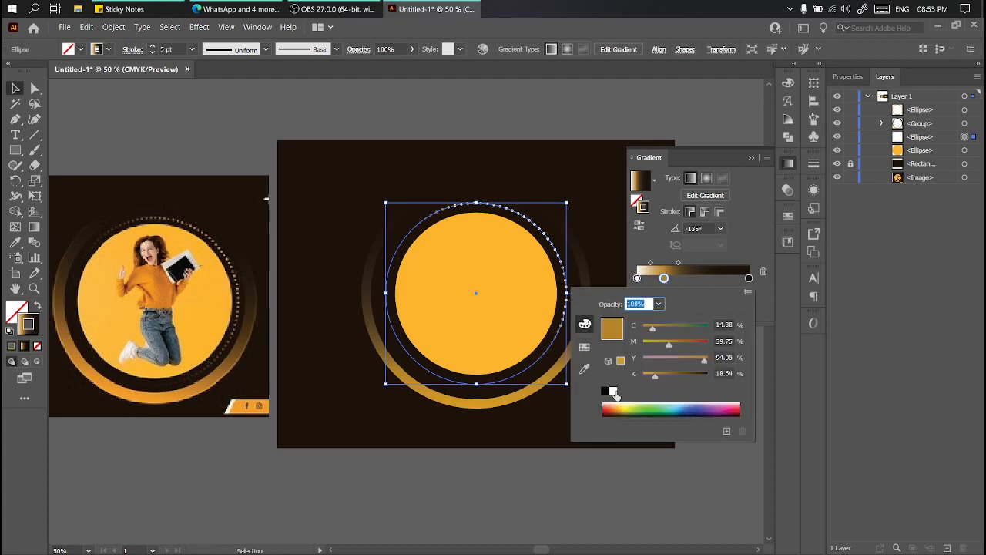
pyautogui.click(613, 392)
pyautogui.click(576, 86)
pyautogui.click(576, 85)
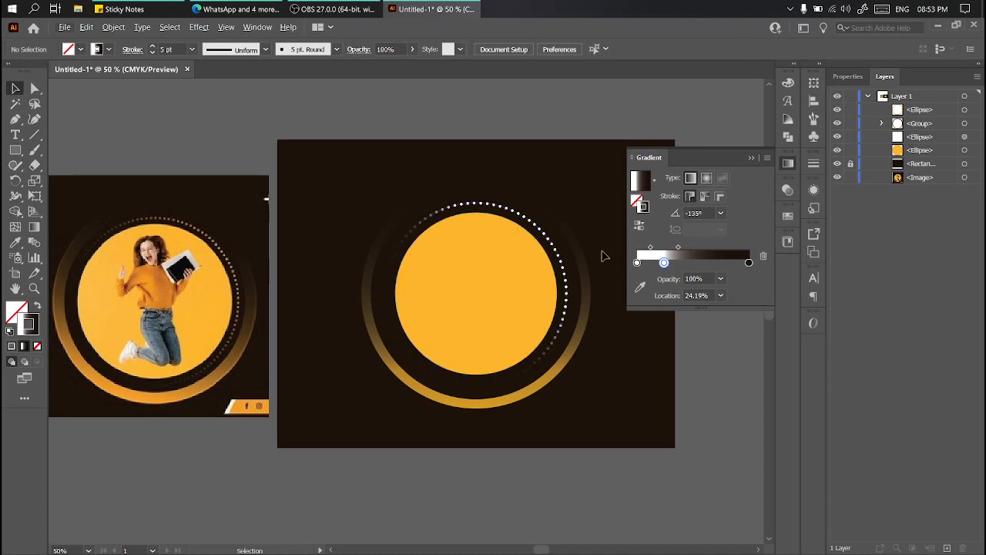
# Set the location of the middle stop of the dotted ring's stroke gradient to 10%
pyautogui.scroll(2, 566, 235)
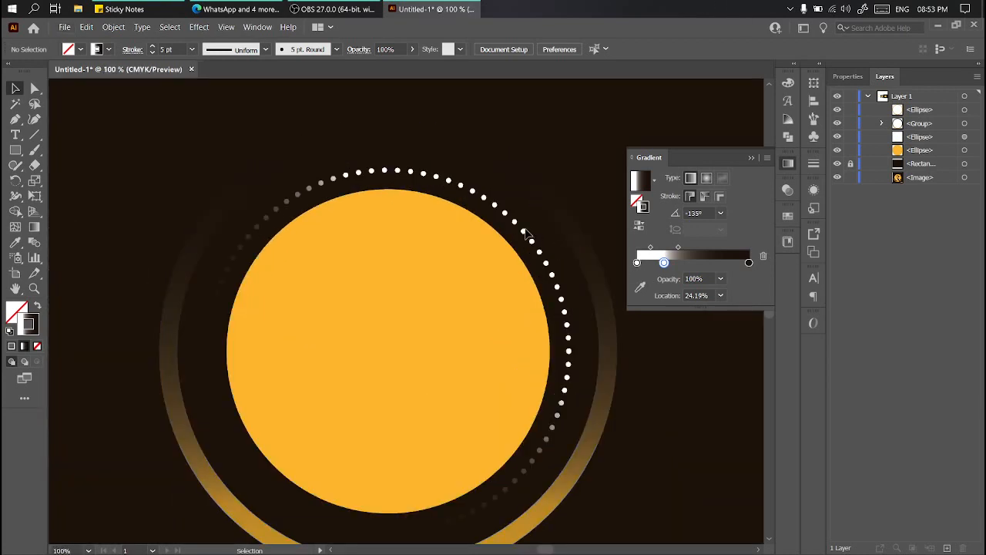
pyautogui.click(533, 226)
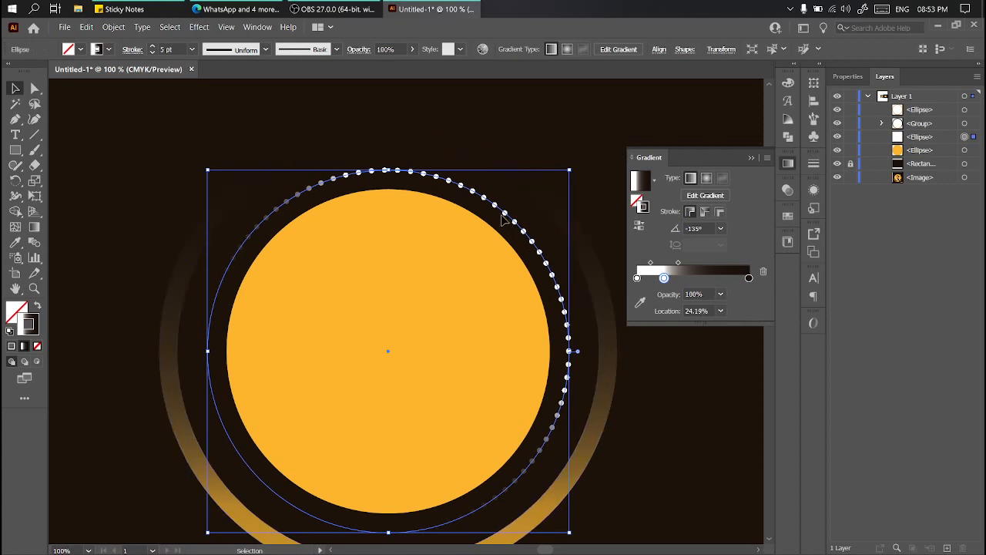
pyautogui.click(719, 311)
pyautogui.click(740, 341)
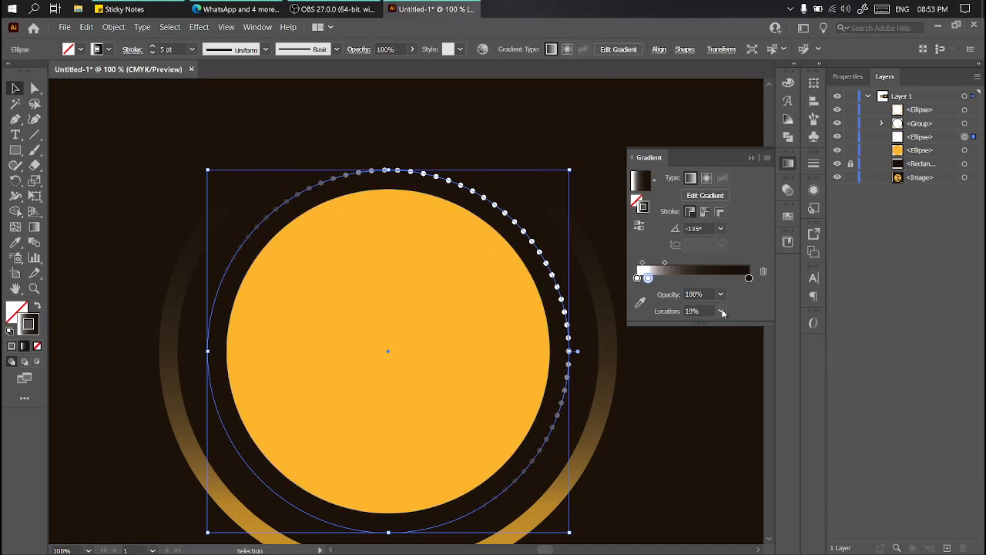
# Try locations of 100% and about 29% for the dotted ring's middle gradient stop, undoing each change
pyautogui.click(721, 312)
pyautogui.click(737, 466)
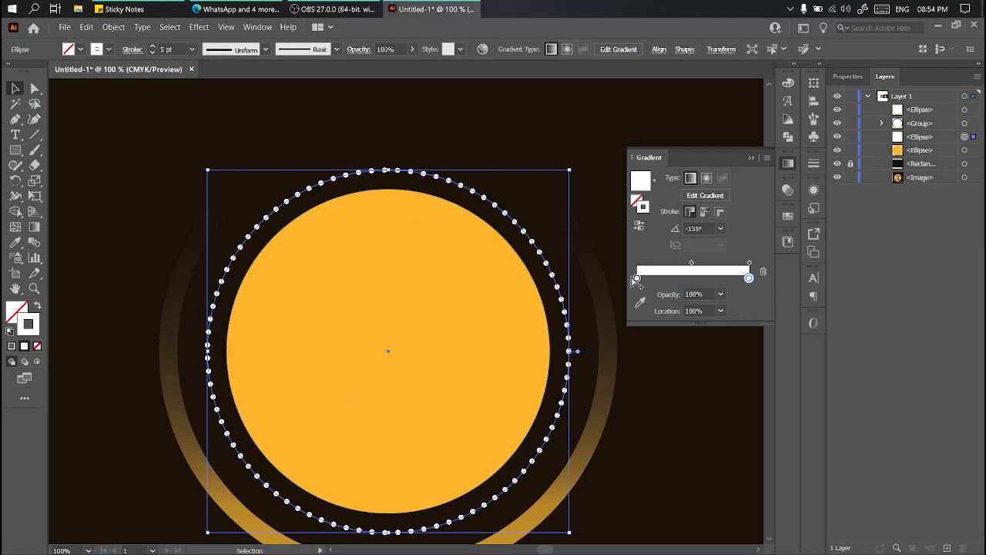
pyautogui.hotkey('ctrl', 'z')
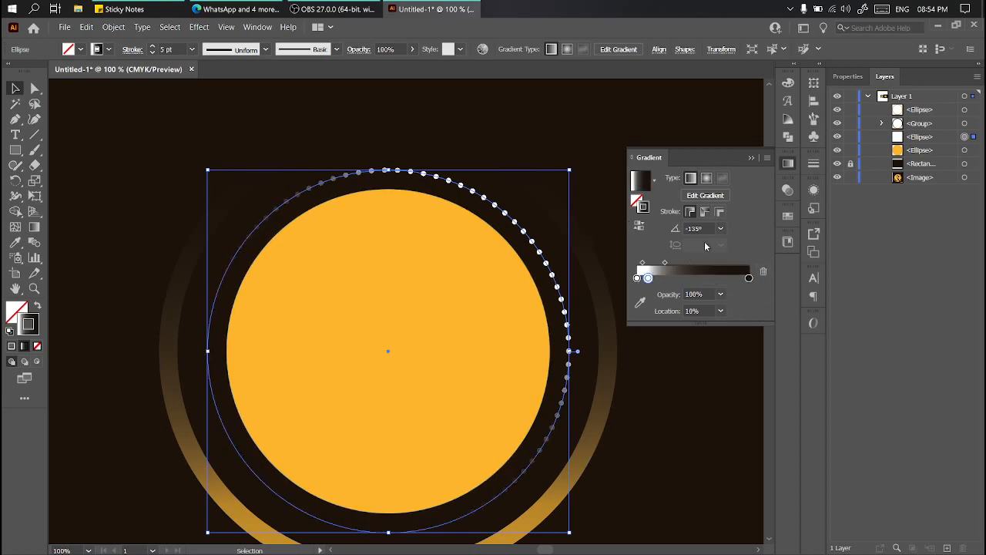
pyautogui.moveTo(644, 281); pyautogui.dragTo(668, 282)
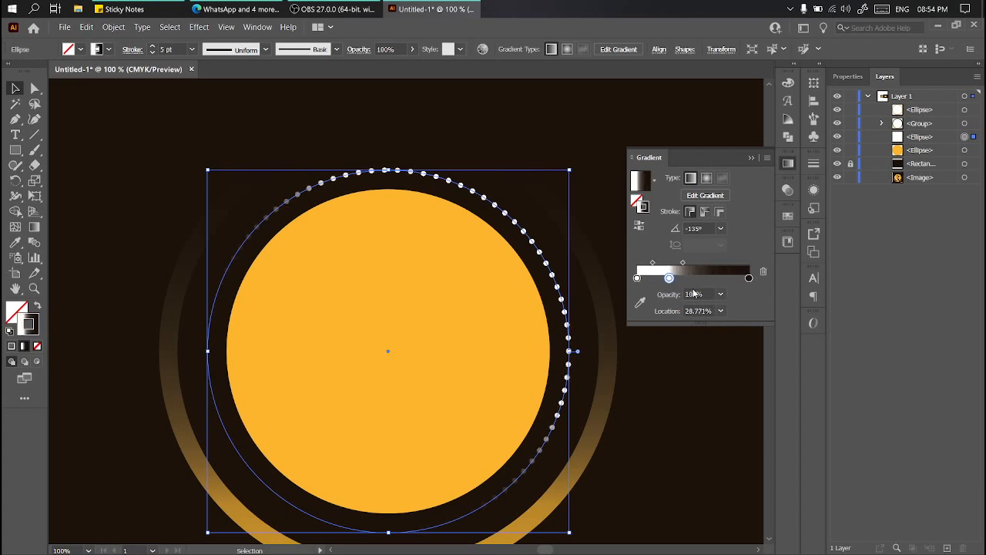
pyautogui.scroll(-3, 766, 389)
pyautogui.hotkey('ctrl', 'z')
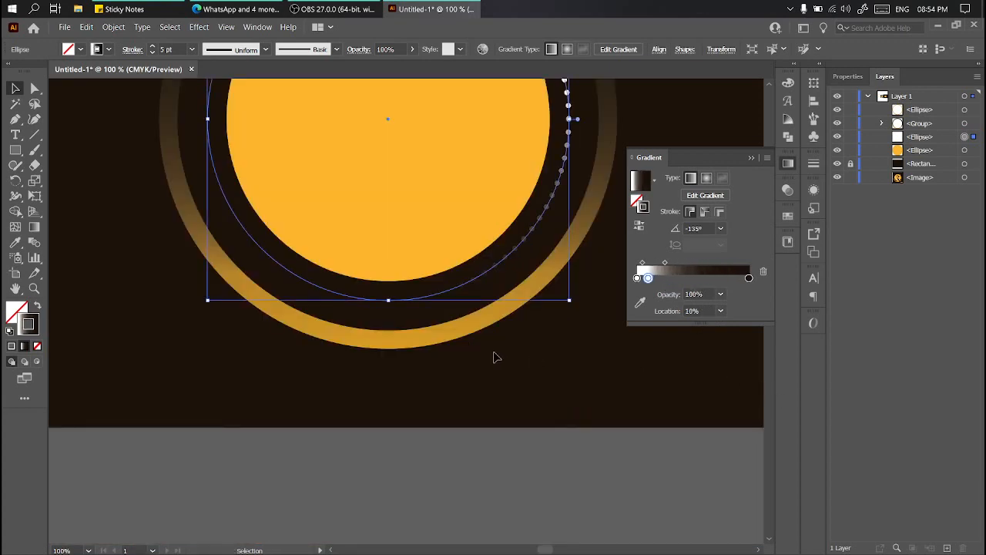
# Move the middle stop of the dotted ring's stroke gradient to a location of about 13.6%
pyautogui.scroll(1, 497, 343)
pyautogui.scroll(2, 543, 304)
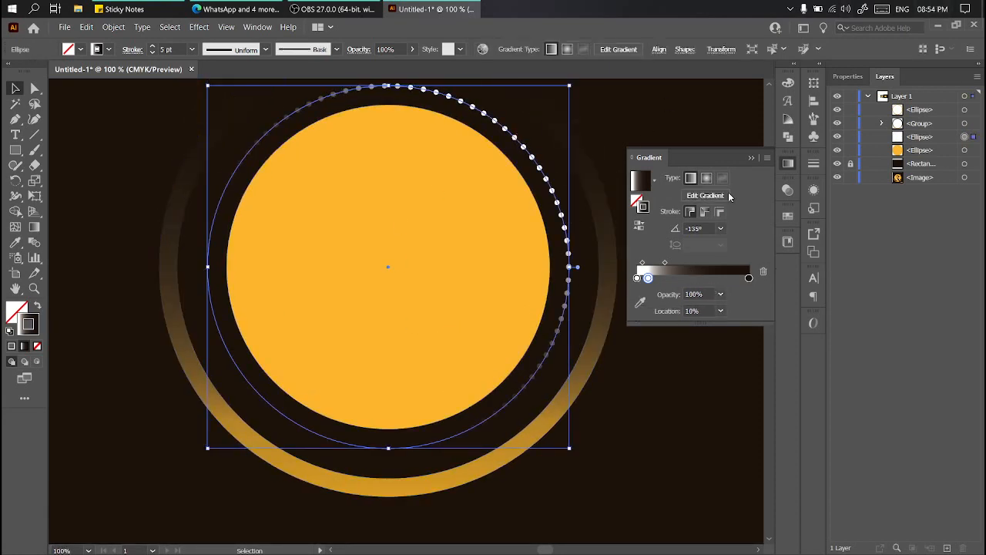
pyautogui.moveTo(652, 279); pyautogui.dragTo(655, 283)
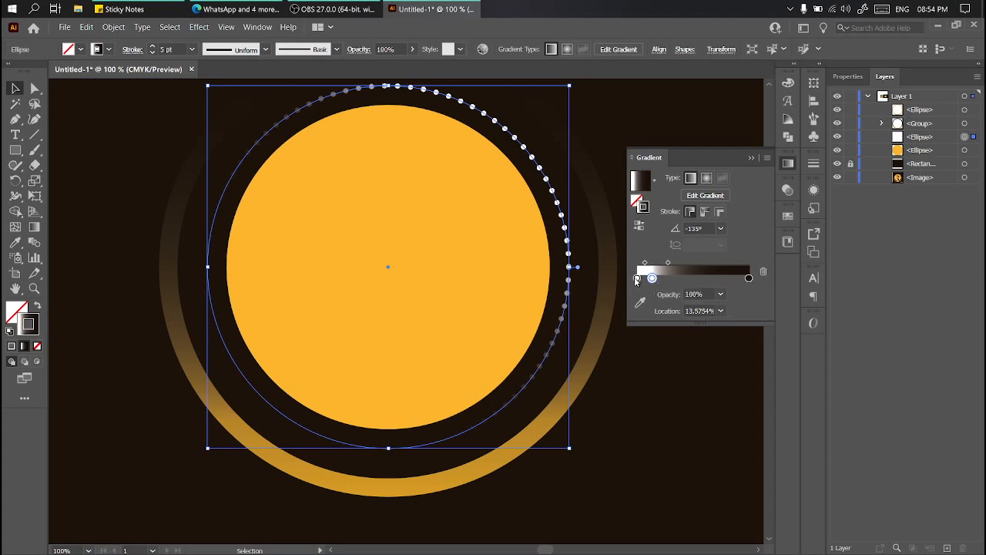
# Try an opacity of 20% for the white starting stop of the dotted ring's stroke gradient
pyautogui.click(637, 278)
pyautogui.click(720, 294)
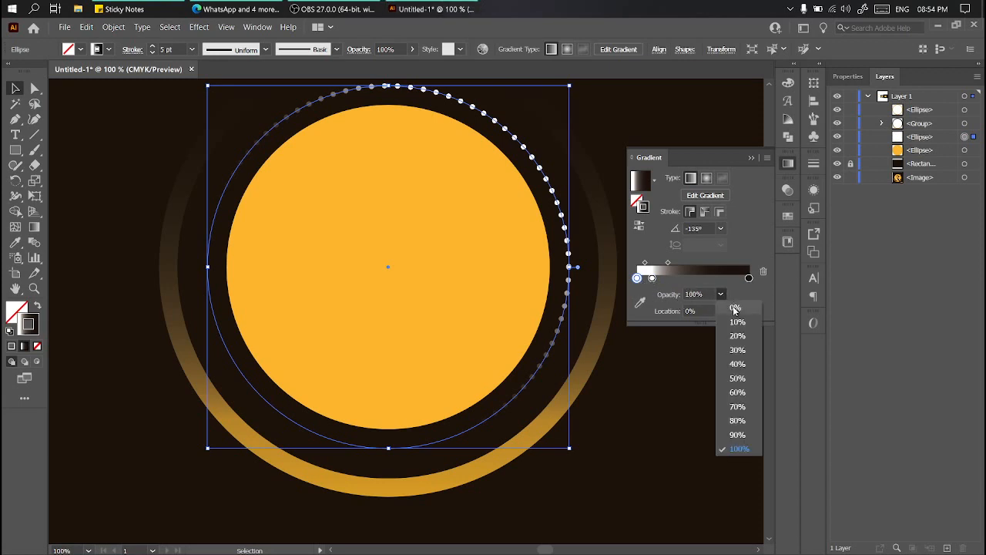
pyautogui.click(737, 336)
pyautogui.click(583, 173)
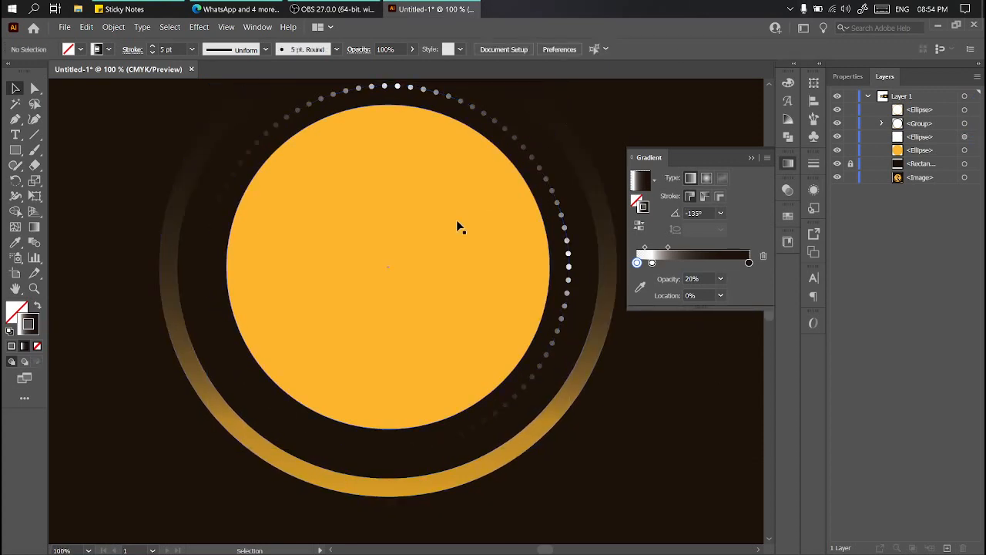
pyautogui.hotkey('ctrl', '-')
pyautogui.scroll(1, 469, 184)
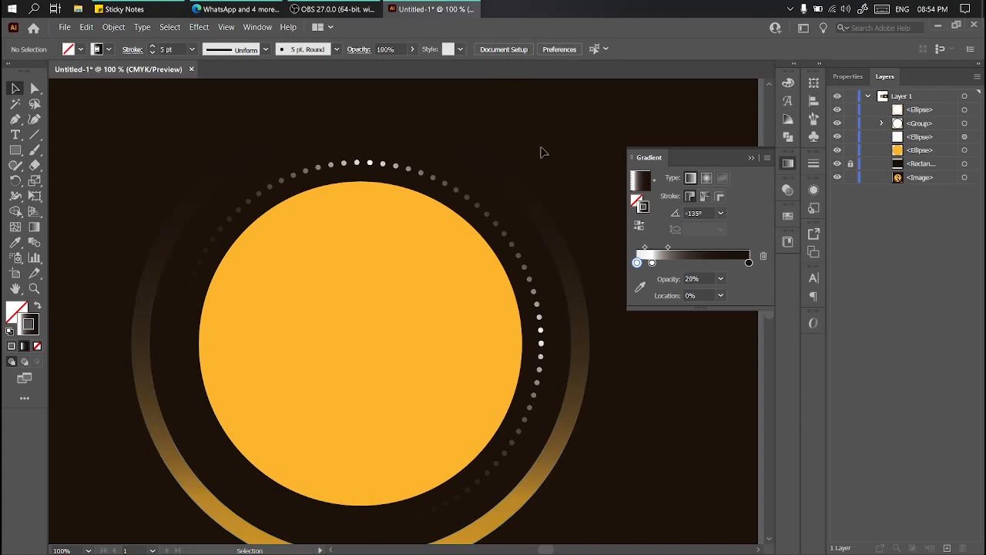
# Try an opacity of 10% for the dotted ring's starting gradient stop and compare it with the reference design
pyautogui.click(492, 217)
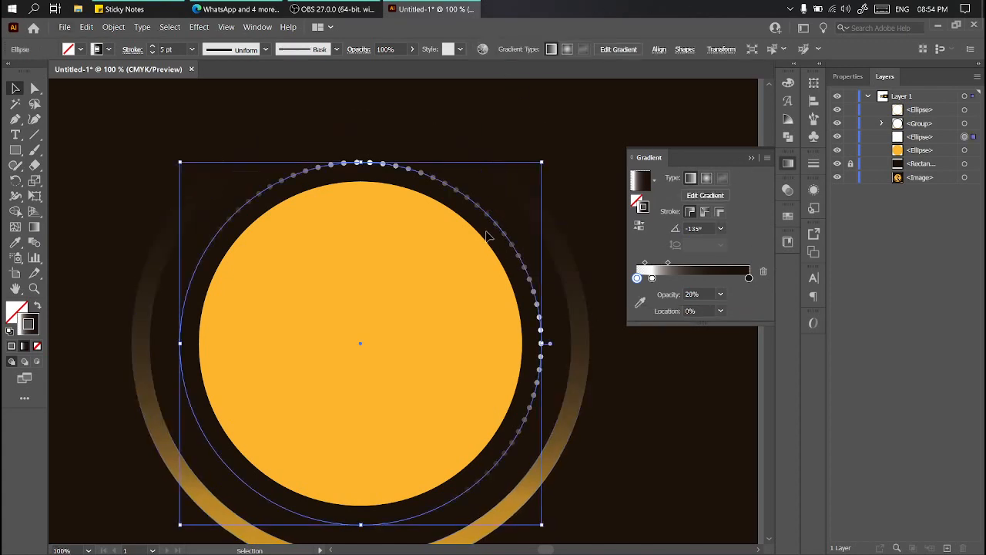
pyautogui.click(721, 294)
pyautogui.click(737, 322)
pyautogui.click(661, 426)
pyautogui.scroll(-1, 651, 420)
pyautogui.hscroll(1, 643, 410)
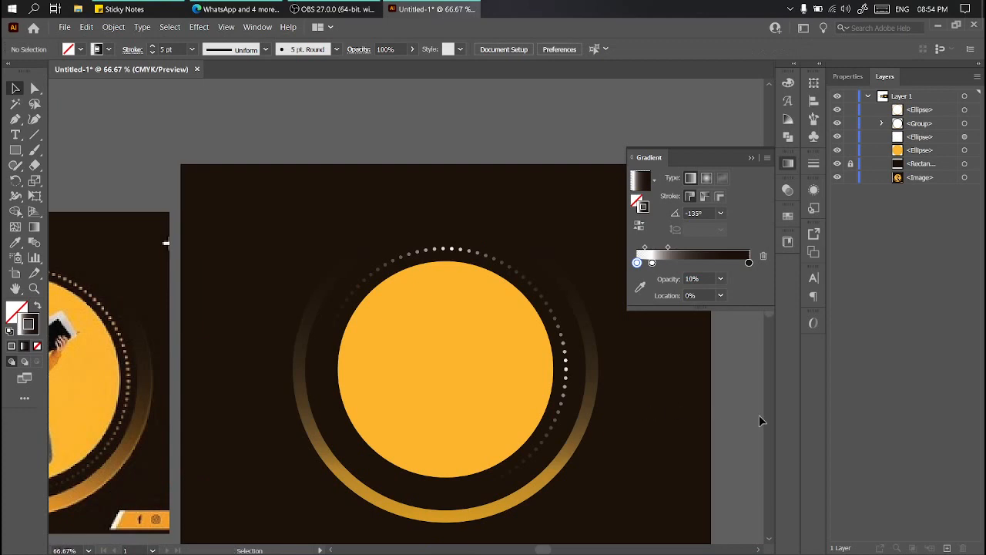
# Set the opacity of the dotted ring's starting gradient stop back to 100%
pyautogui.scroll(1, 552, 414)
pyautogui.click(568, 403)
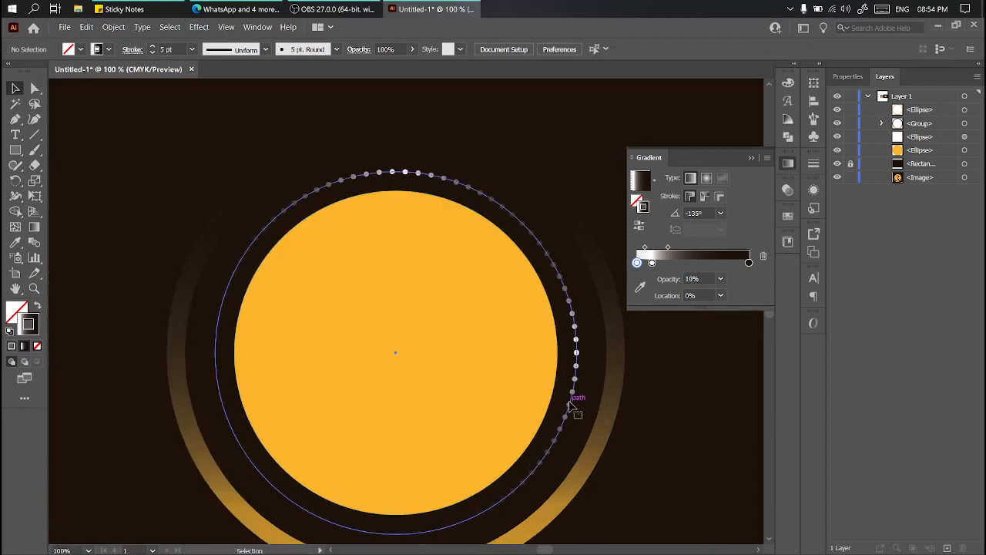
pyautogui.click(721, 293)
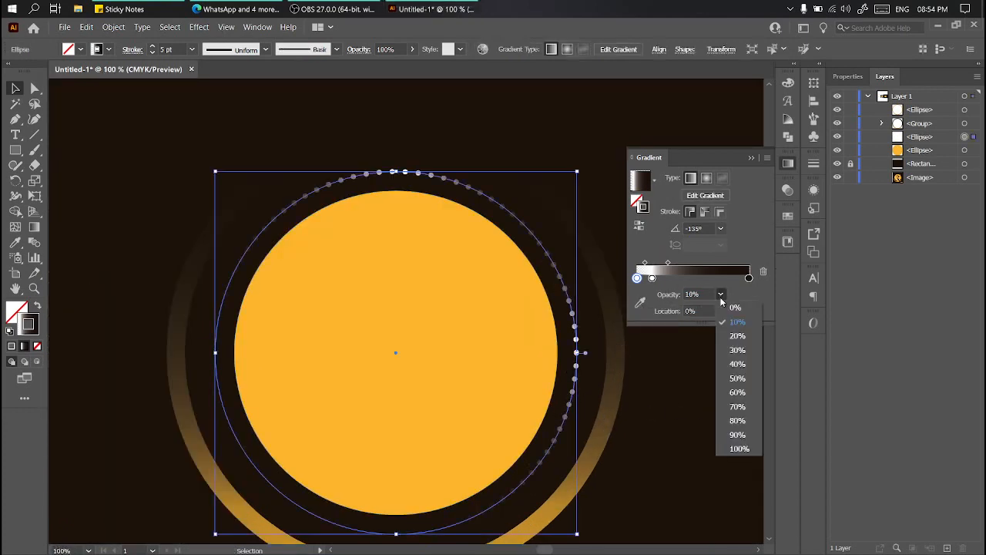
pyautogui.click(719, 441)
pyautogui.click(722, 441)
pyautogui.scroll(-1, 464, 341)
pyautogui.scroll(1, 464, 339)
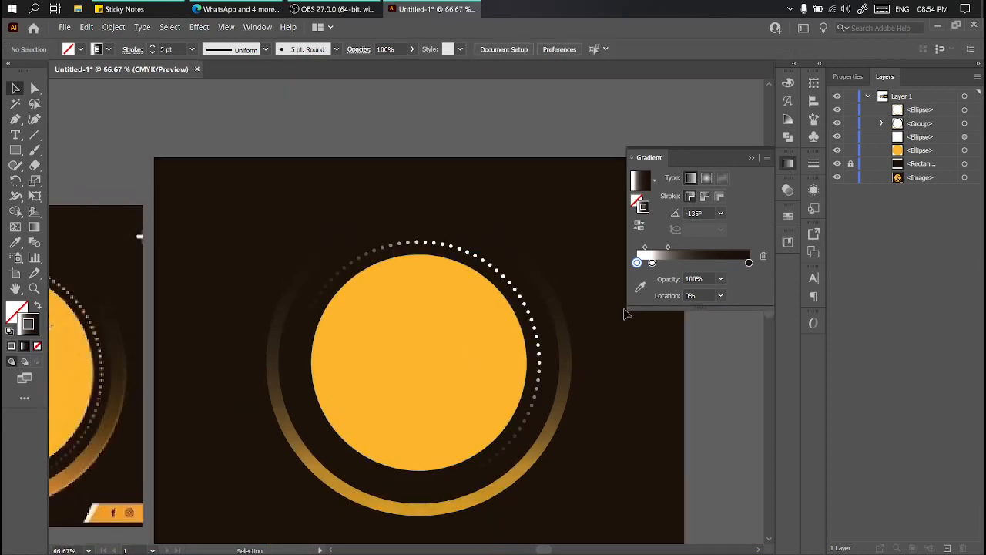
# Apply the white-to-dark linear gradient as the fill of the large yellow circle
pyautogui.click(361, 332)
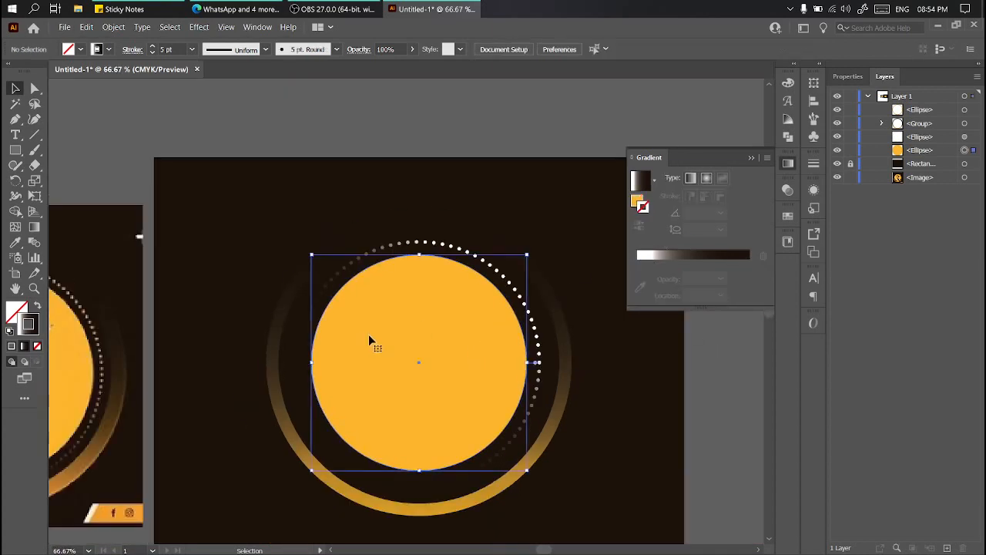
pyautogui.scroll(1, 446, 328)
pyautogui.scroll(-1, 347, 327)
pyautogui.scroll(-1, 347, 327)
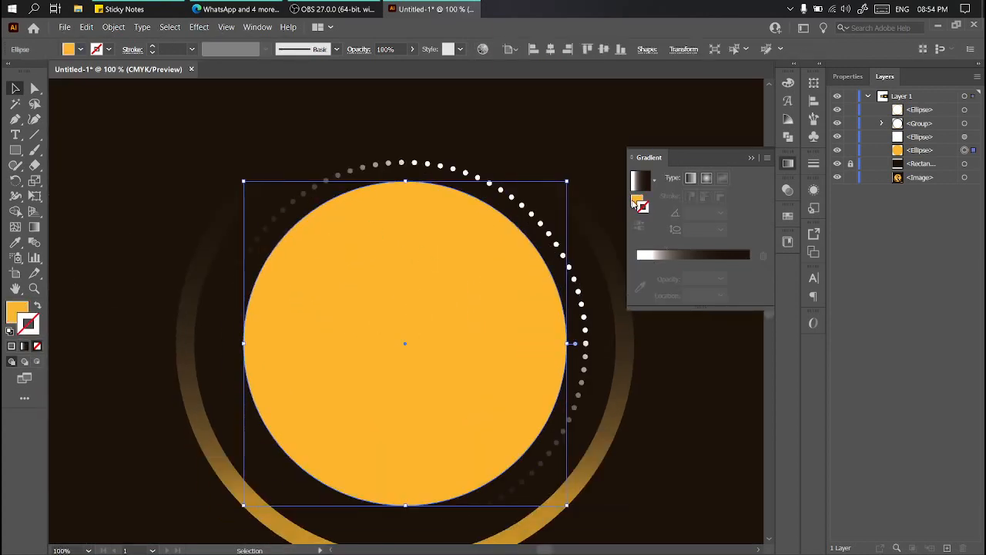
pyautogui.click(636, 202)
pyautogui.click(634, 181)
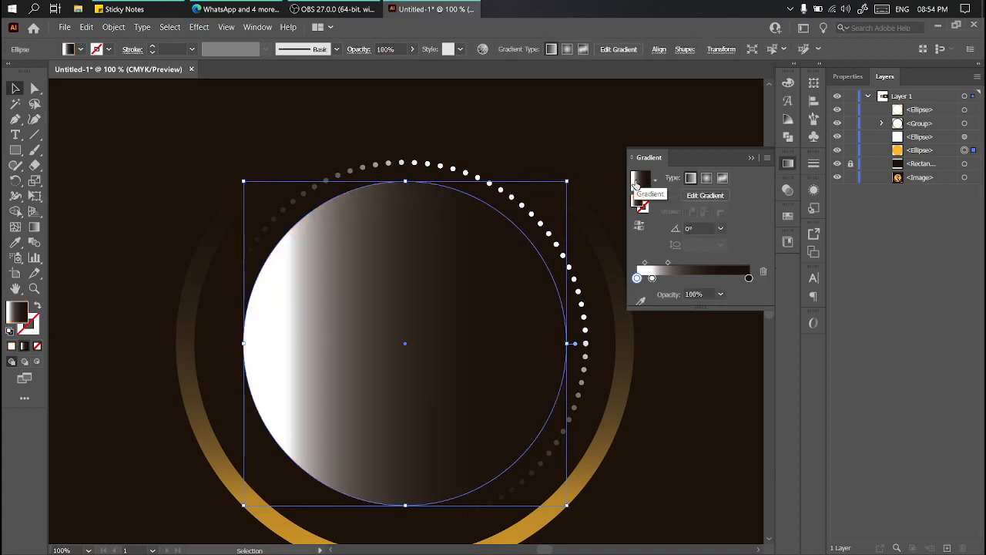
# Fill the large circle with the Orange, Yellow gradient preset and change the gradient type to radial
pyautogui.click(654, 181)
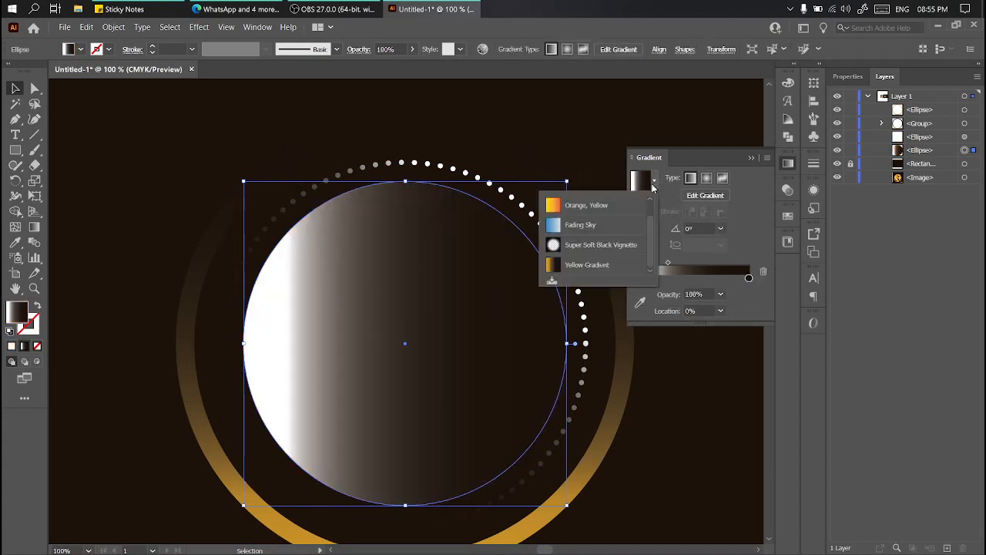
pyautogui.click(587, 203)
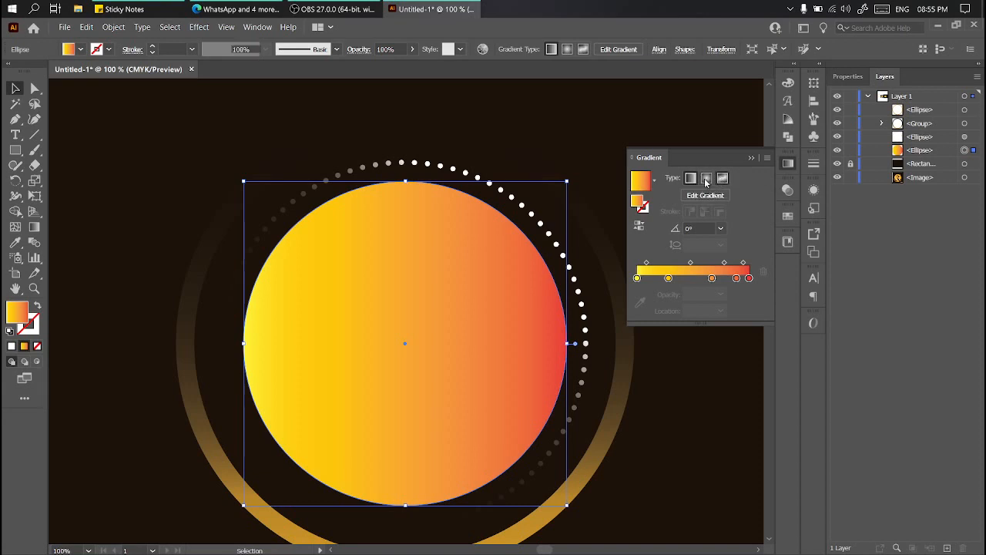
pyautogui.click(705, 195)
pyautogui.click(706, 178)
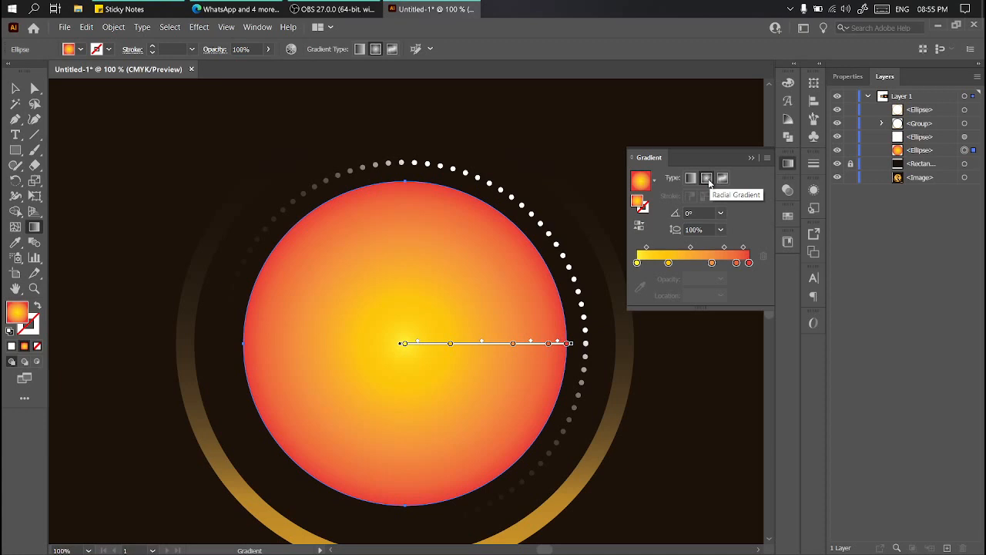
pyautogui.click(15, 87)
pyautogui.click(108, 159)
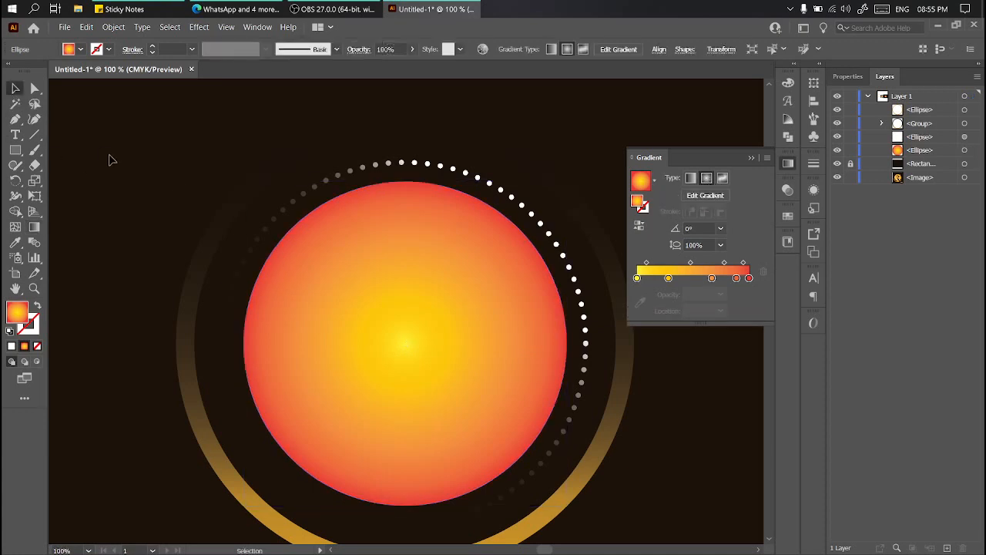
# Remove the three intermediate colour stops from the circle's radial gradient, keeping only the yellow and red end stops
pyautogui.click(418, 297)
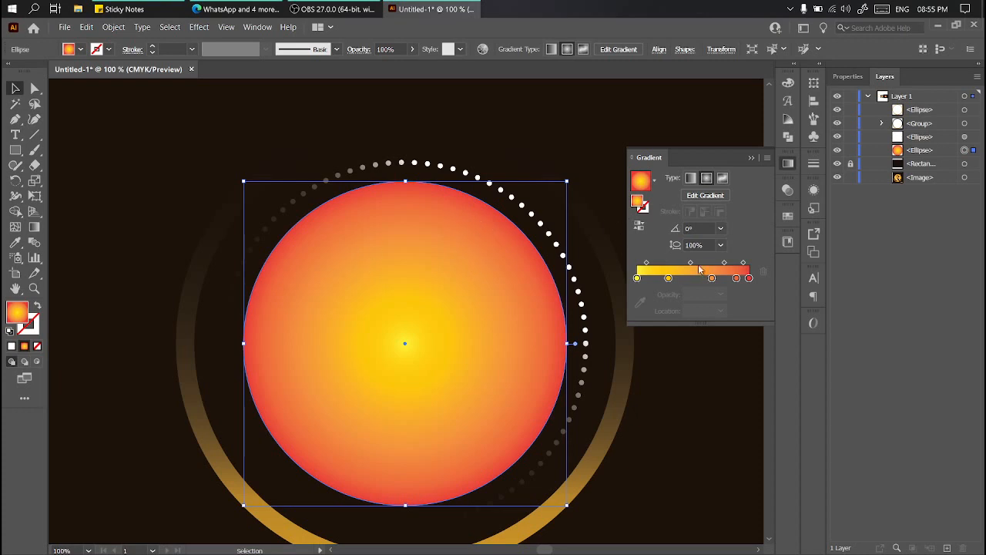
pyautogui.moveTo(672, 280); pyautogui.dragTo(676, 304)
pyautogui.moveTo(714, 280); pyautogui.dragTo(727, 318)
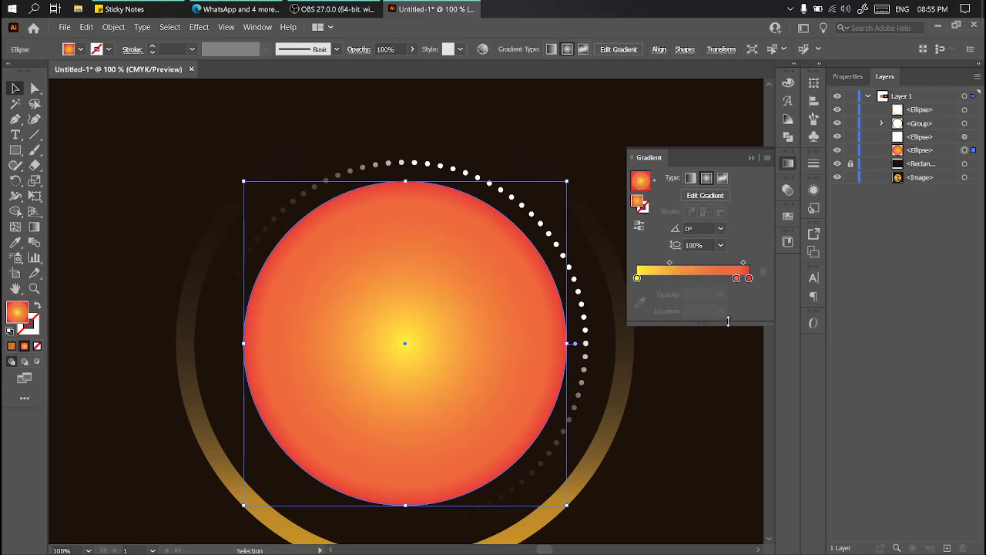
pyautogui.click(733, 280)
pyautogui.click(763, 272)
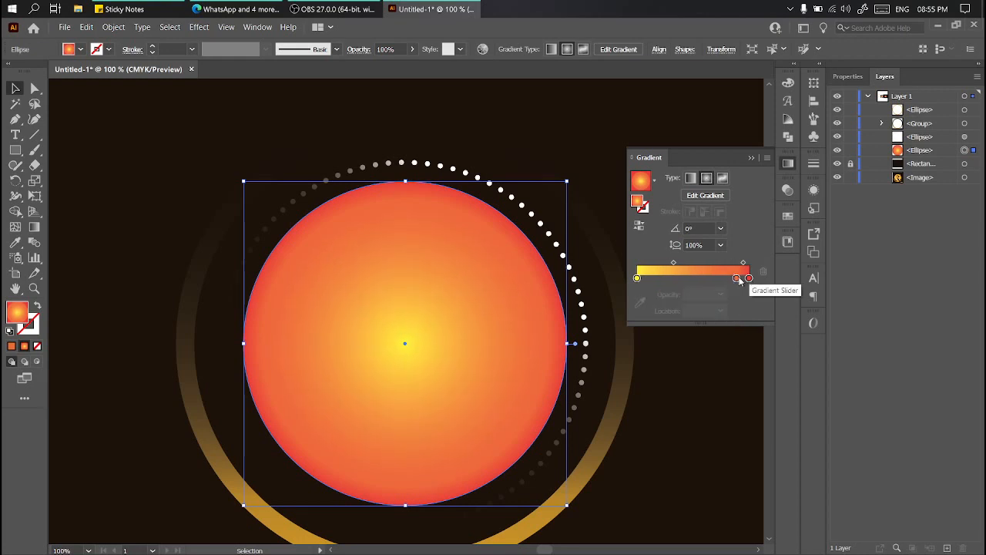
pyautogui.click(737, 279)
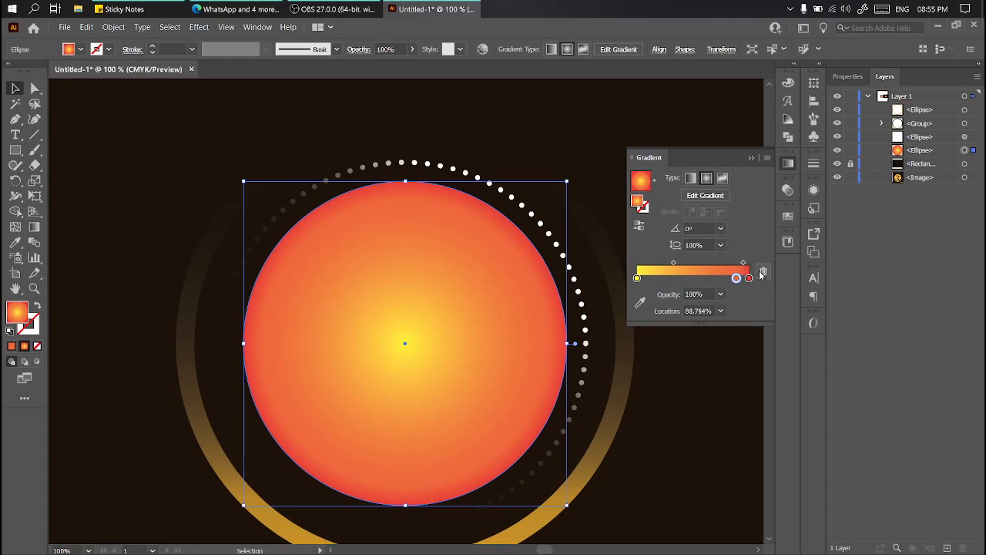
pyautogui.click(763, 273)
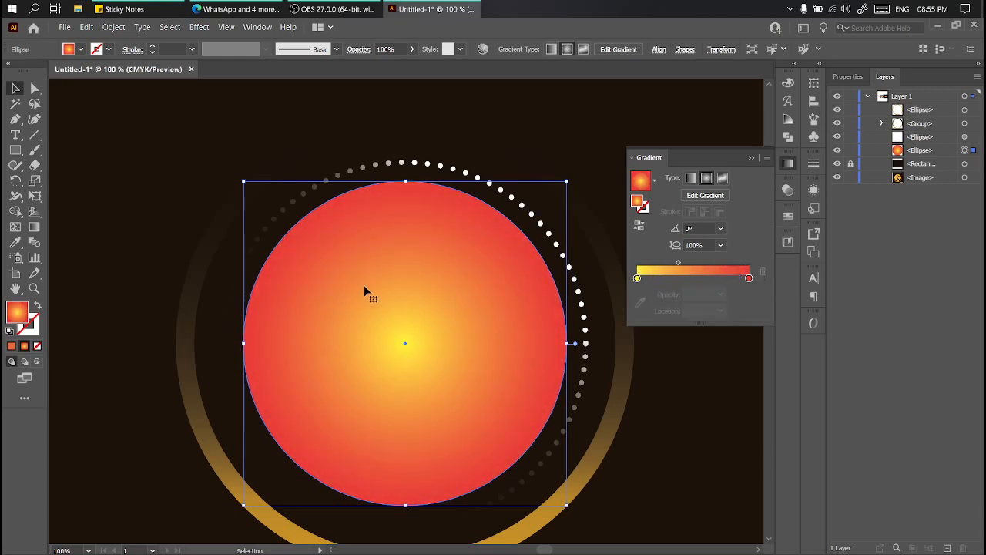
# Change the red end stop of the circle's gradient to the orange swatch
pyautogui.doubleClick(749, 278)
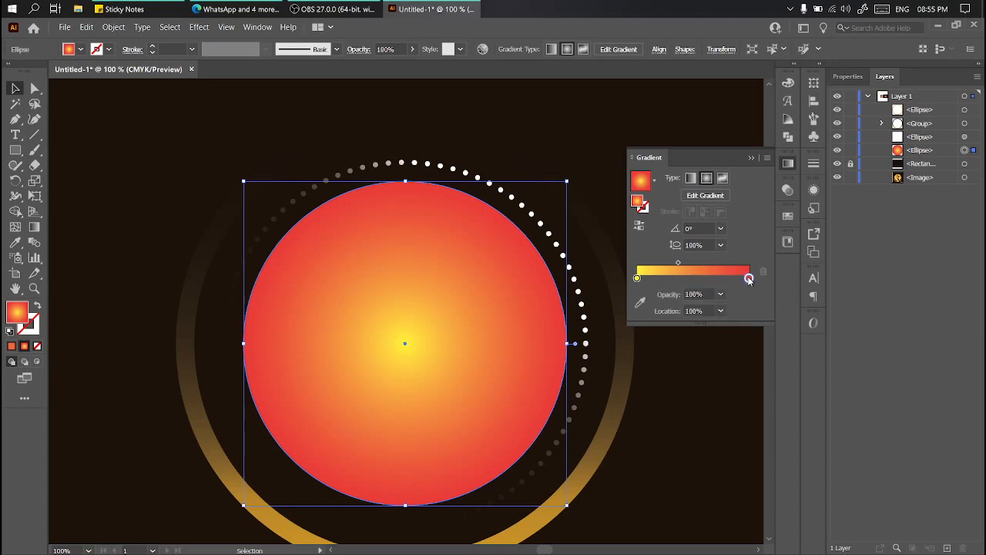
pyautogui.click(584, 346)
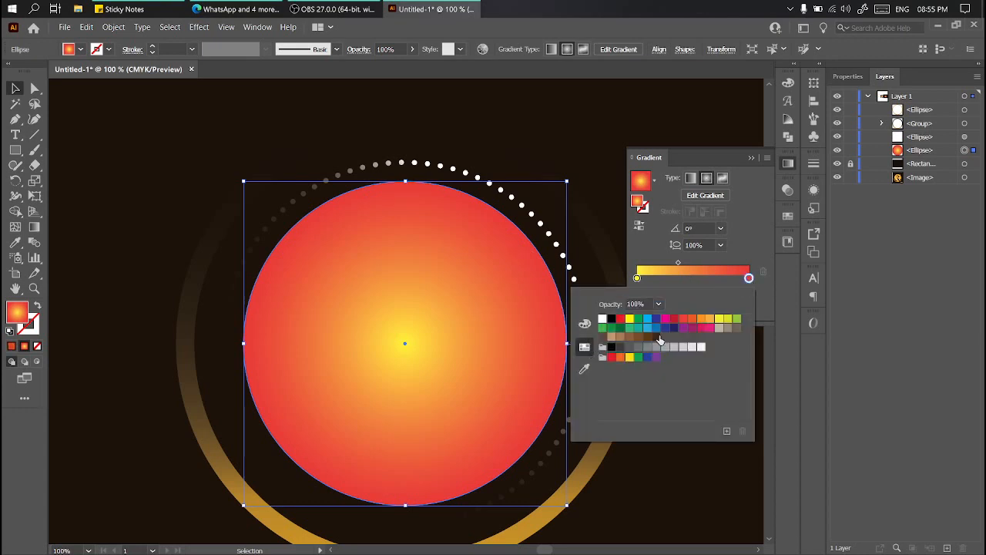
pyautogui.click(683, 327)
pyautogui.click(701, 318)
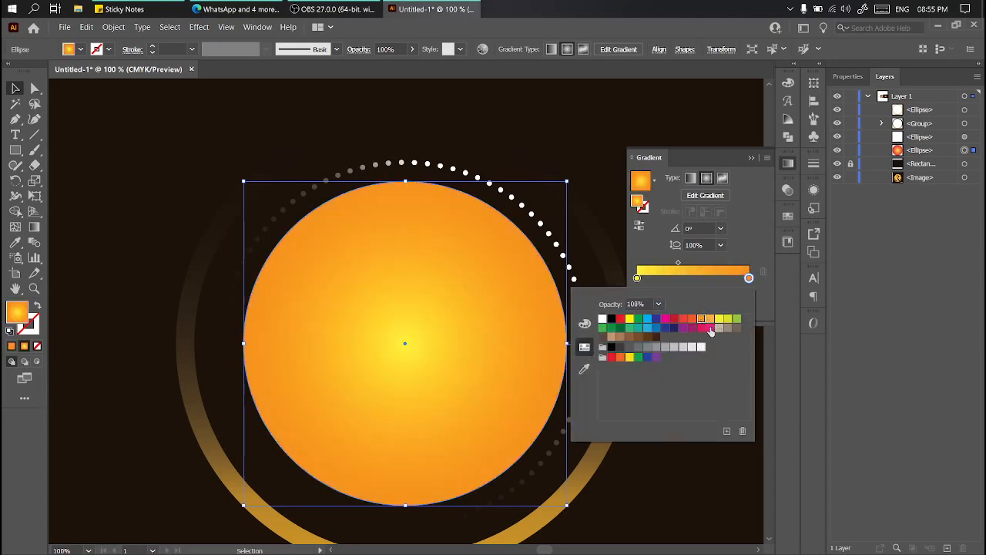
pyautogui.click(710, 329)
pyautogui.click(699, 321)
pyautogui.click(702, 489)
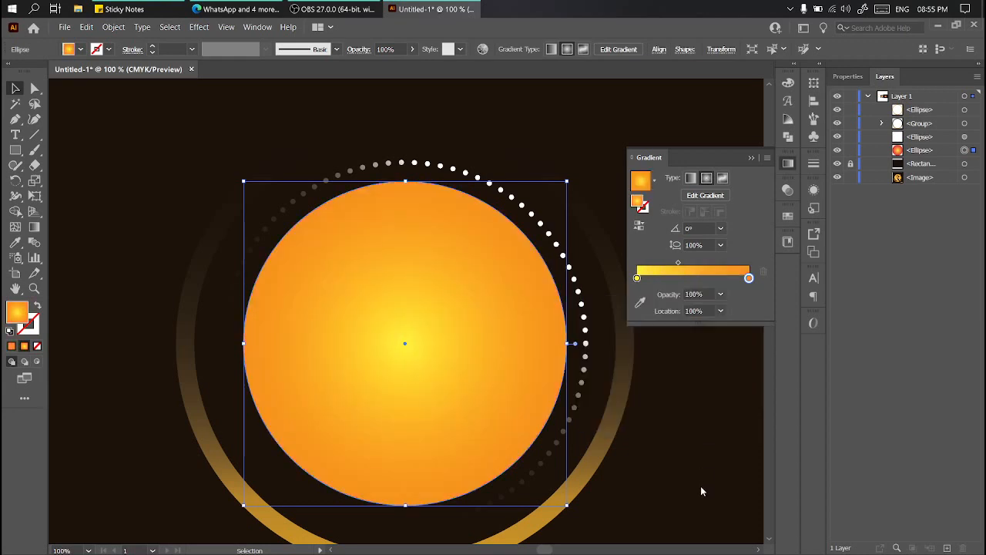
# Switch to the Edge browser and search Google Images for "gradient color"
pyautogui.click(266, 9)
pyautogui.click(496, 27)
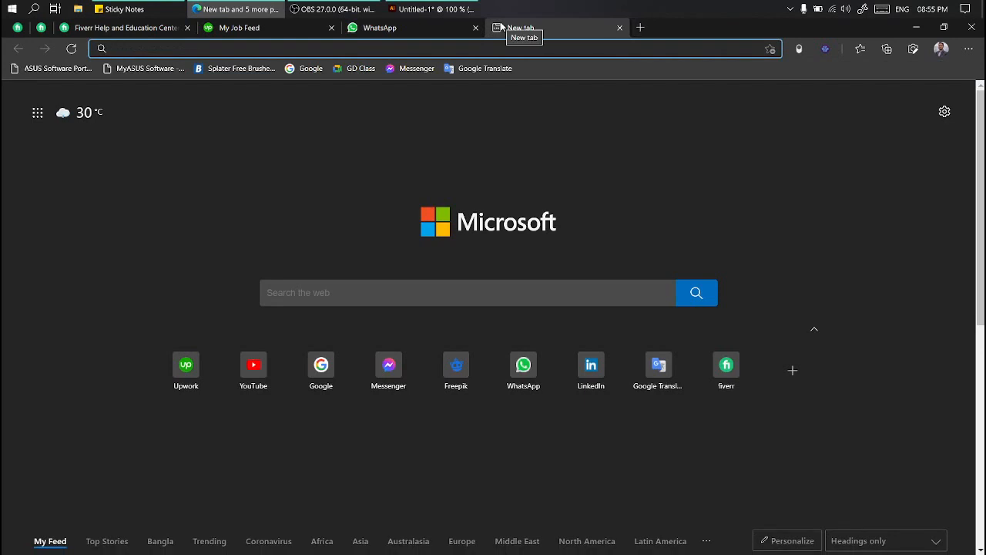
pyautogui.write('gradient ')
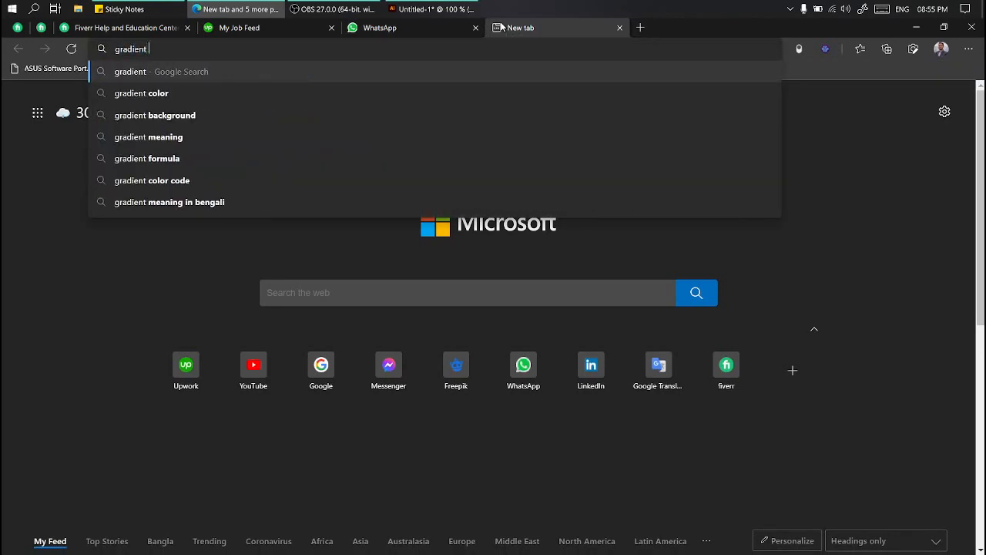
pyautogui.write('color')
pyautogui.press('BackSpace')
pyautogui.press('BackSpace')
pyautogui.press('BackSpace')
pyautogui.press('BackSpace')
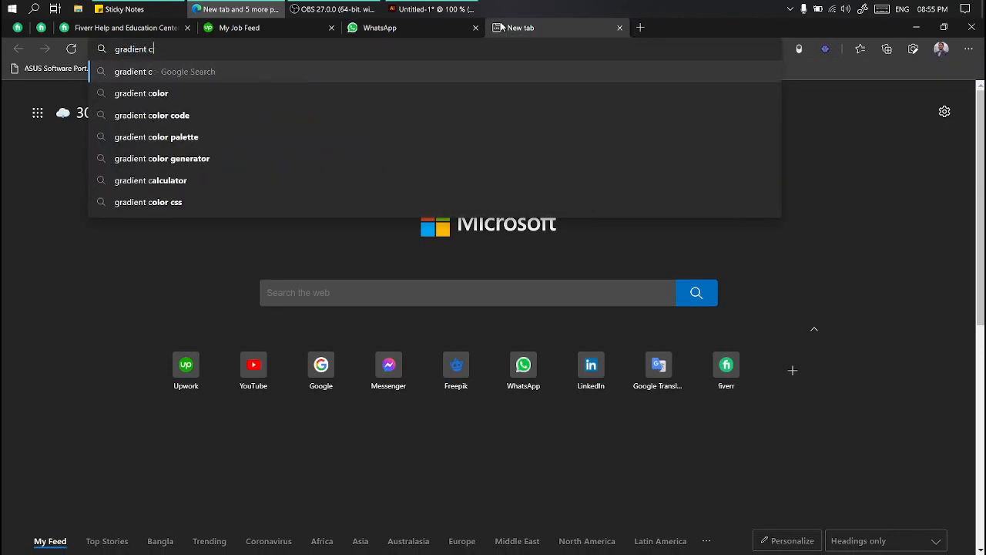
pyautogui.write('olor')
pyautogui.press('Return')
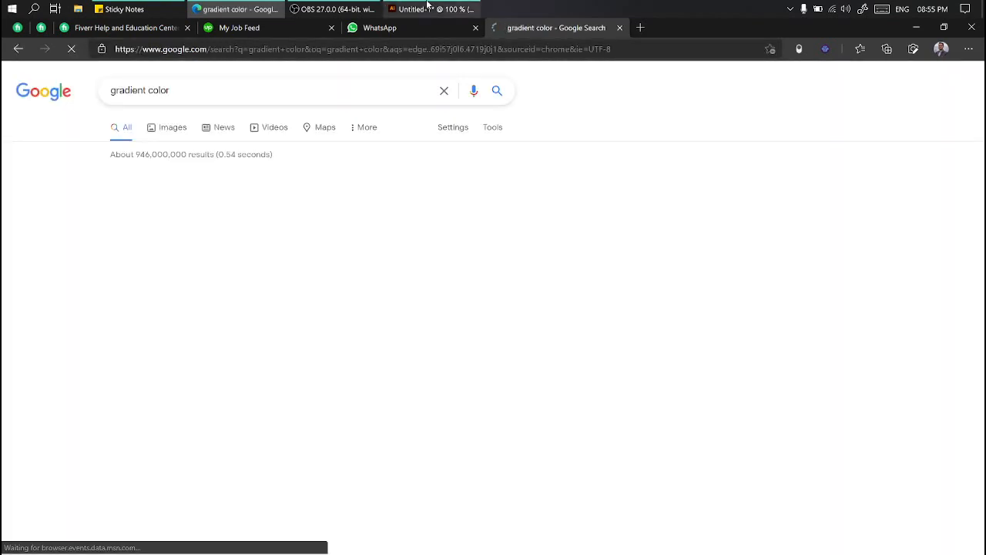
pyautogui.click(177, 129)
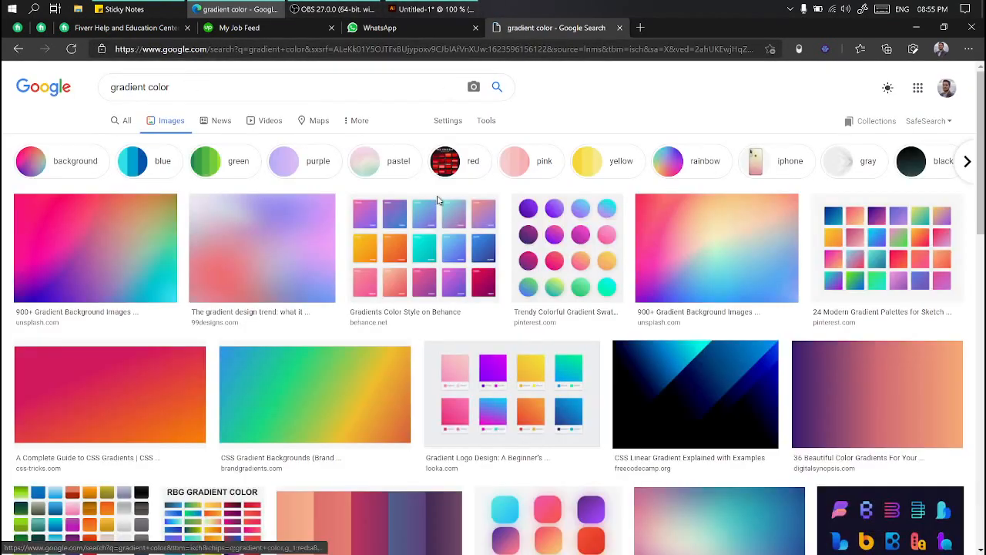
# Open the "Gradients Color Style on Behance" image at full size in a new tab to read its hex codes
pyautogui.click(437, 245)
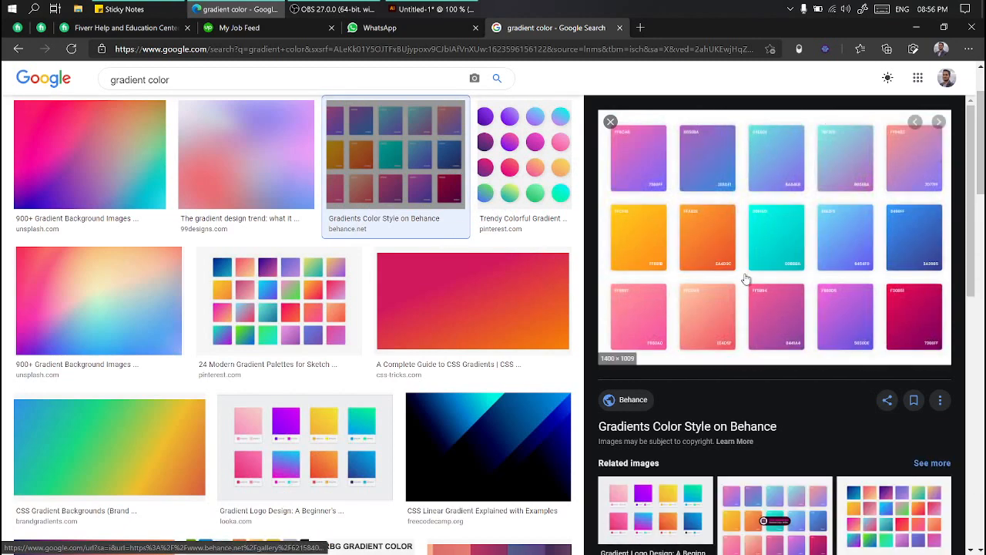
pyautogui.rightClick(655, 154)
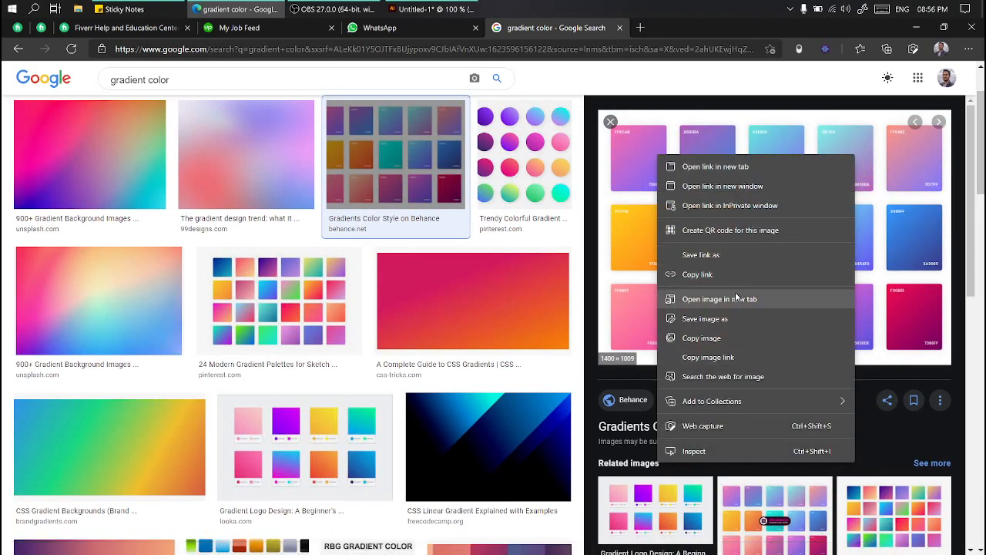
pyautogui.click(688, 298)
pyautogui.click(697, 28)
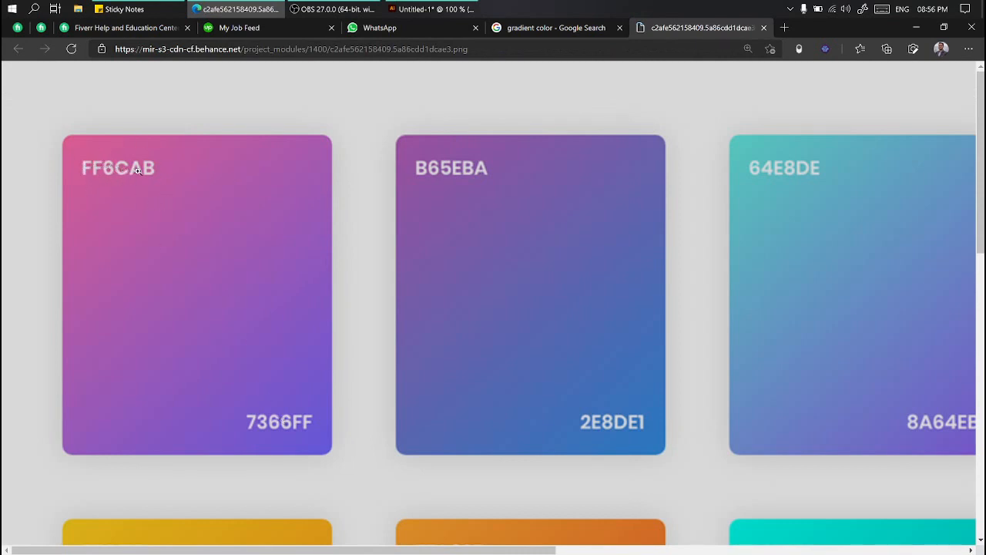
# Switch back to Illustrator and open the yellow starting stop of the circle's gradient for colour sampling
pyautogui.click(439, 9)
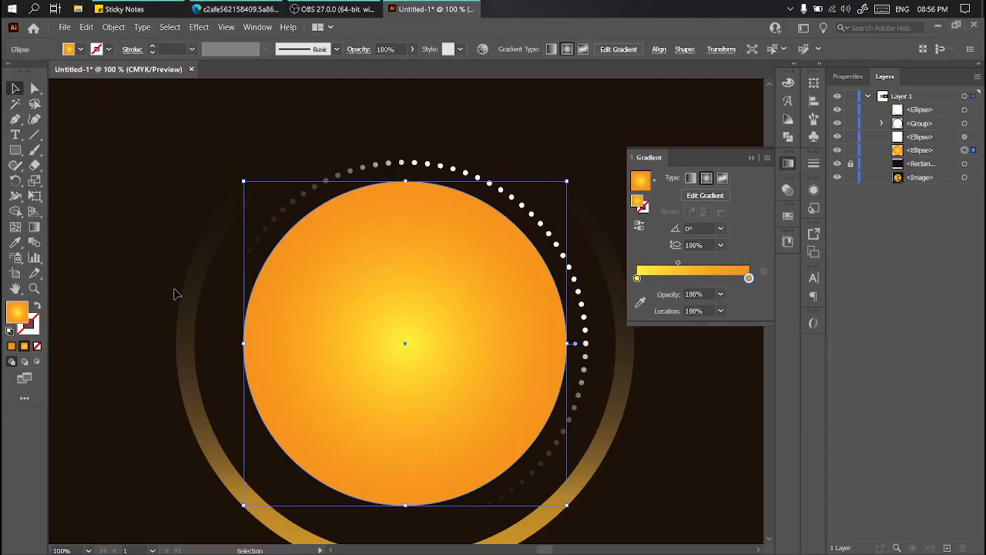
pyautogui.doubleClick(24, 311)
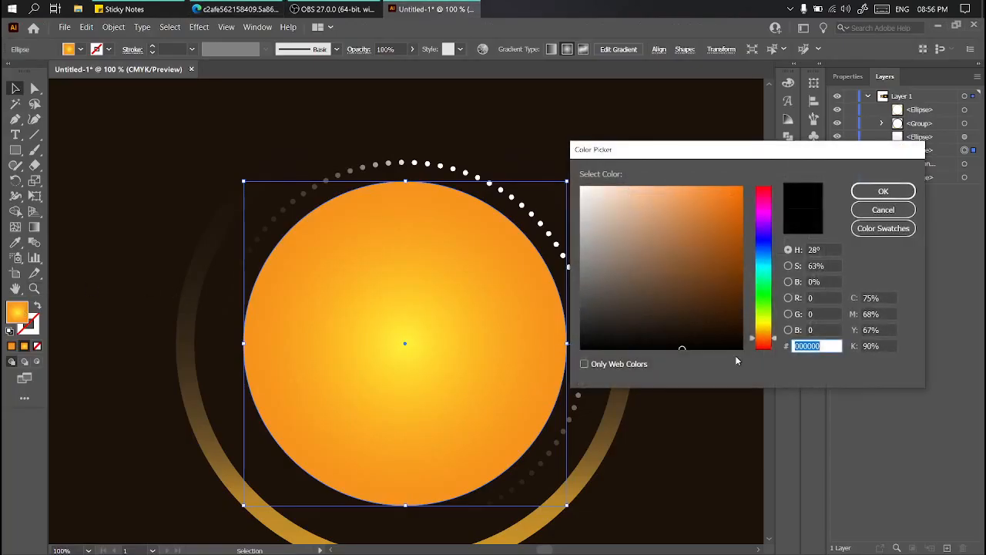
pyautogui.click(883, 209)
pyautogui.doubleClick(637, 278)
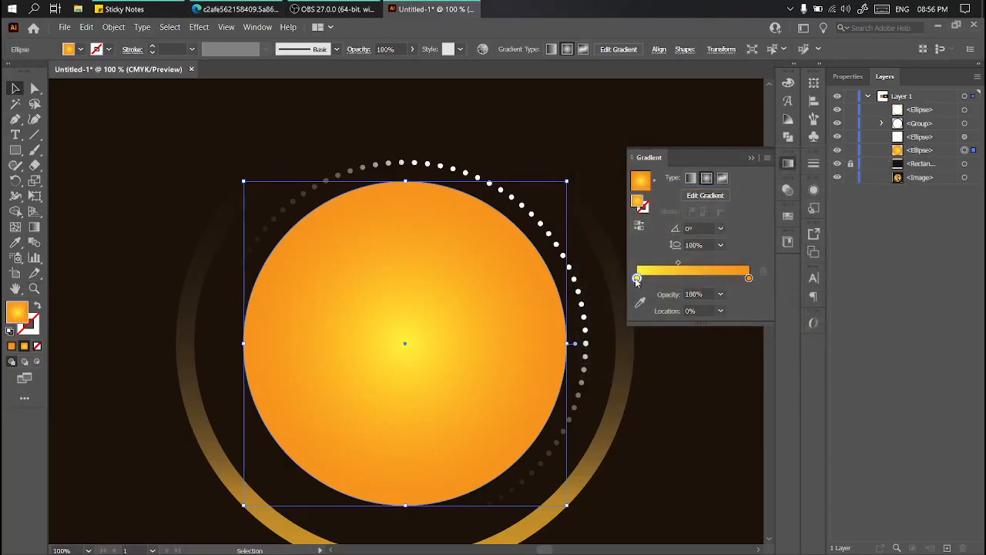
pyautogui.click(584, 324)
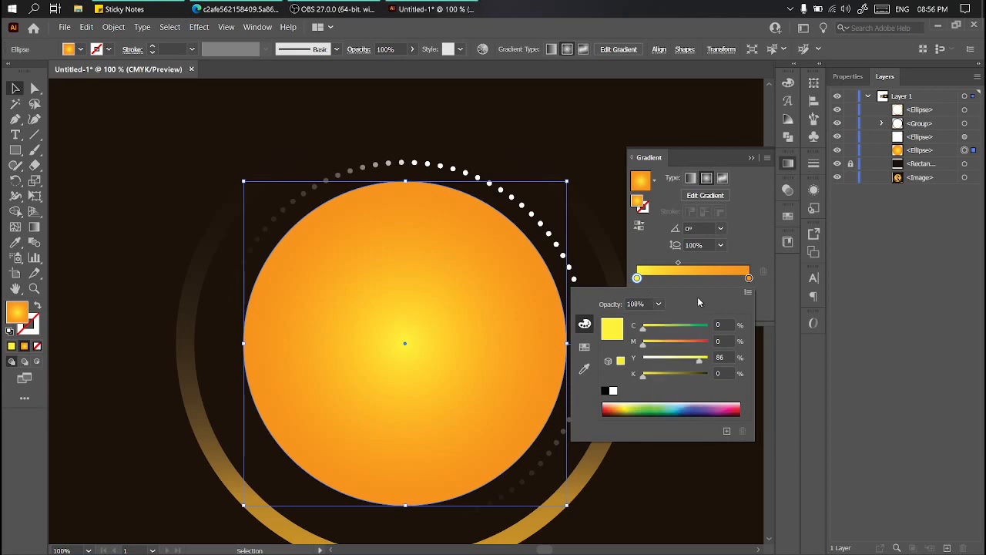
pyautogui.click(585, 346)
pyautogui.click(586, 367)
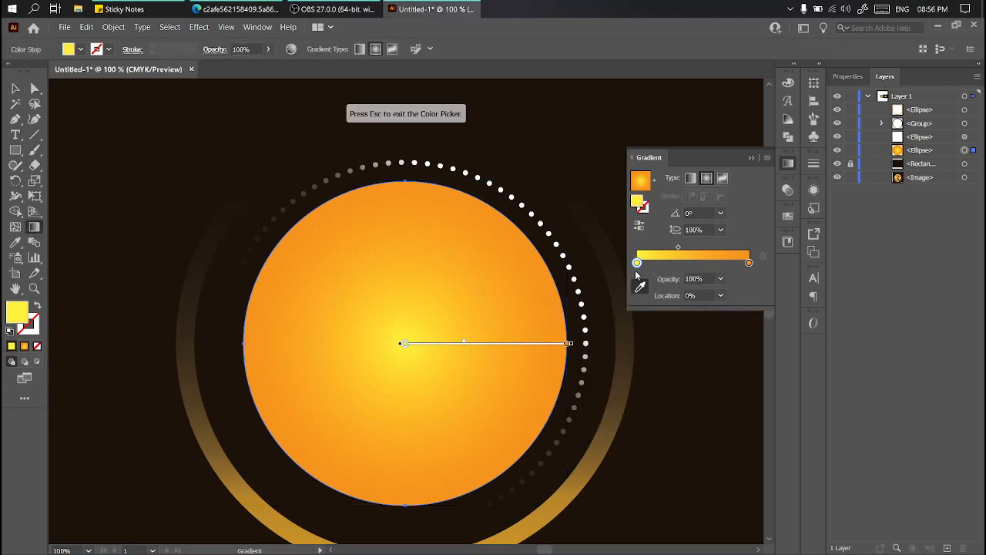
# Try a light blue colour for the starting stop of the circle's gradient
pyautogui.doubleClick(636, 263)
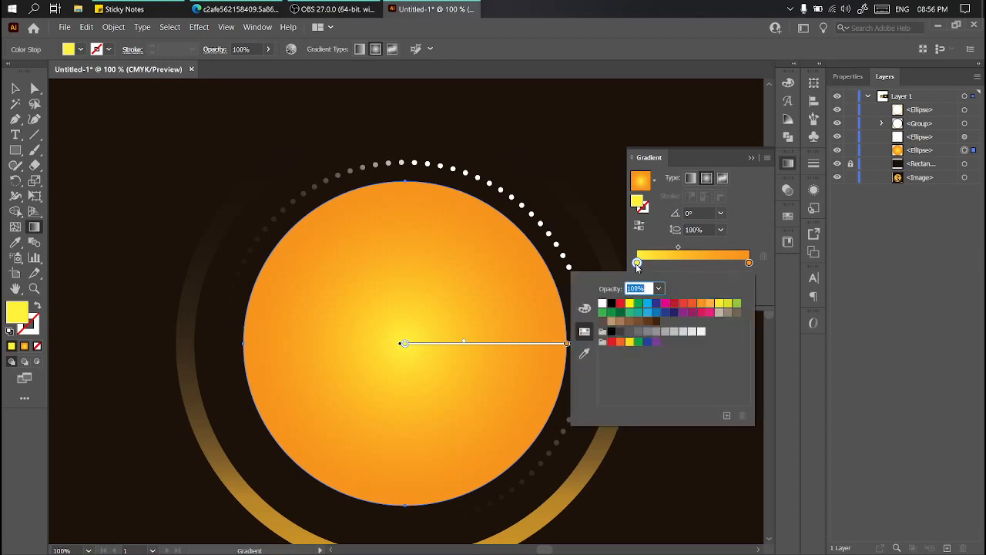
pyautogui.click(585, 309)
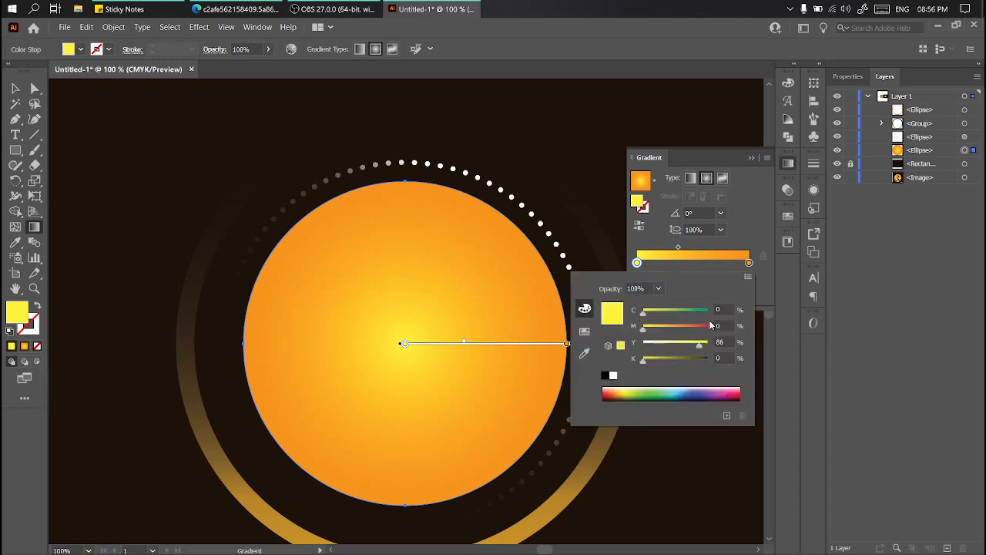
pyautogui.moveTo(702, 394); pyautogui.dragTo(670, 384)
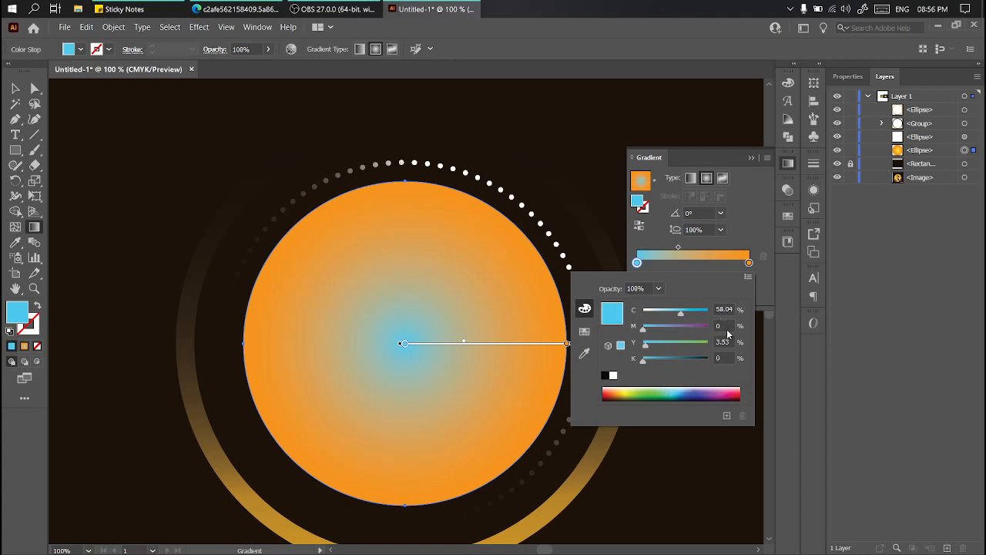
# Set the colour of the gradient's starting stop to hex 7b53ea
pyautogui.doubleClick(16, 312)
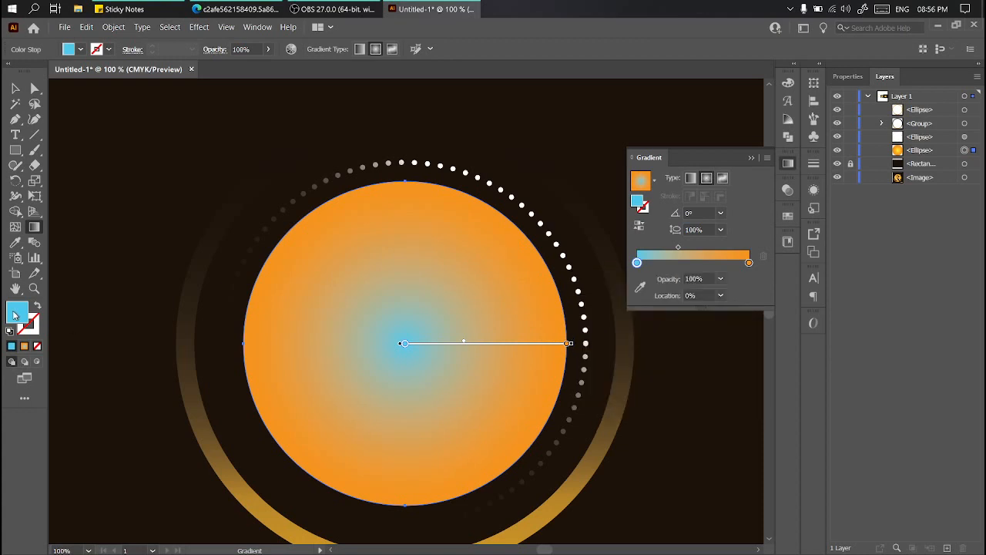
pyautogui.write('7b53ea')
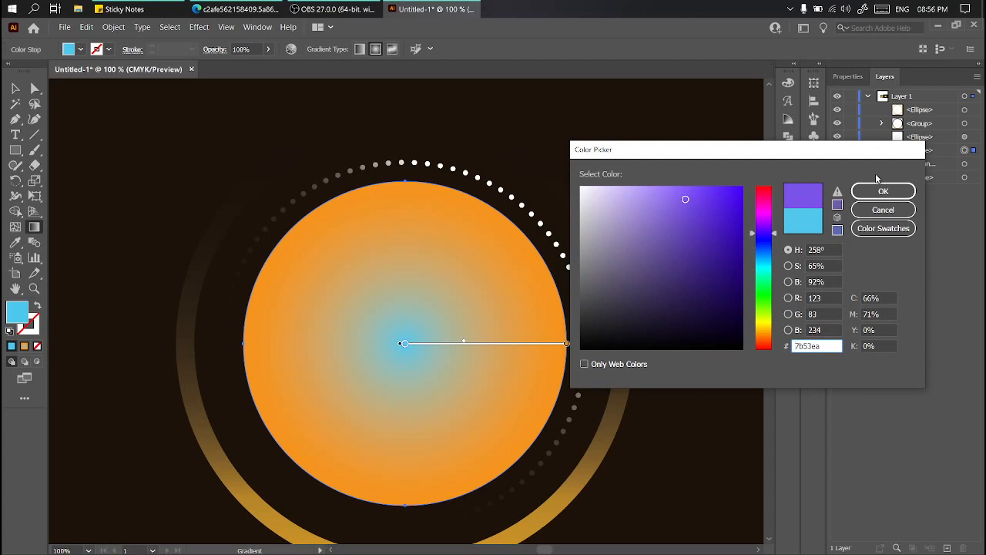
pyautogui.click(882, 191)
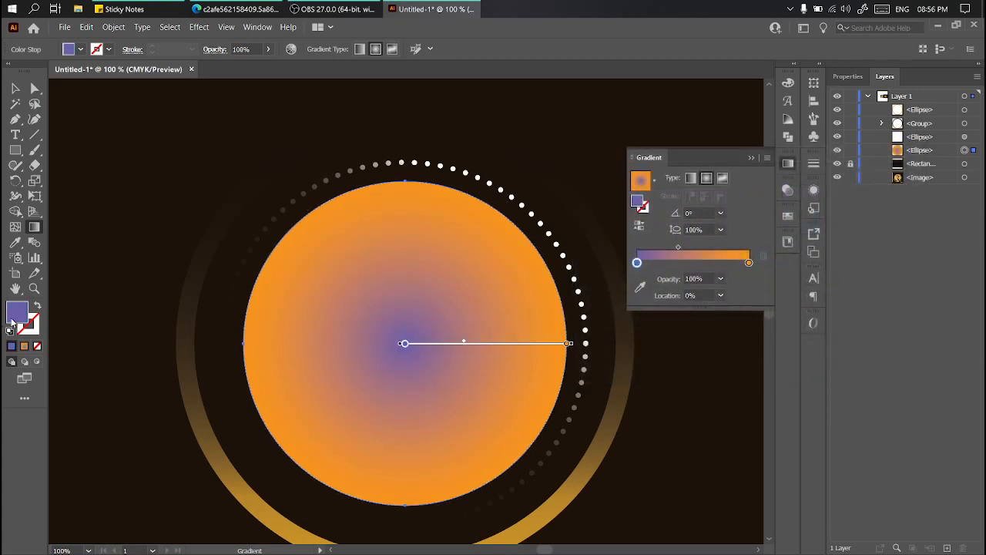
pyautogui.doubleClick(11, 322)
pyautogui.click(880, 192)
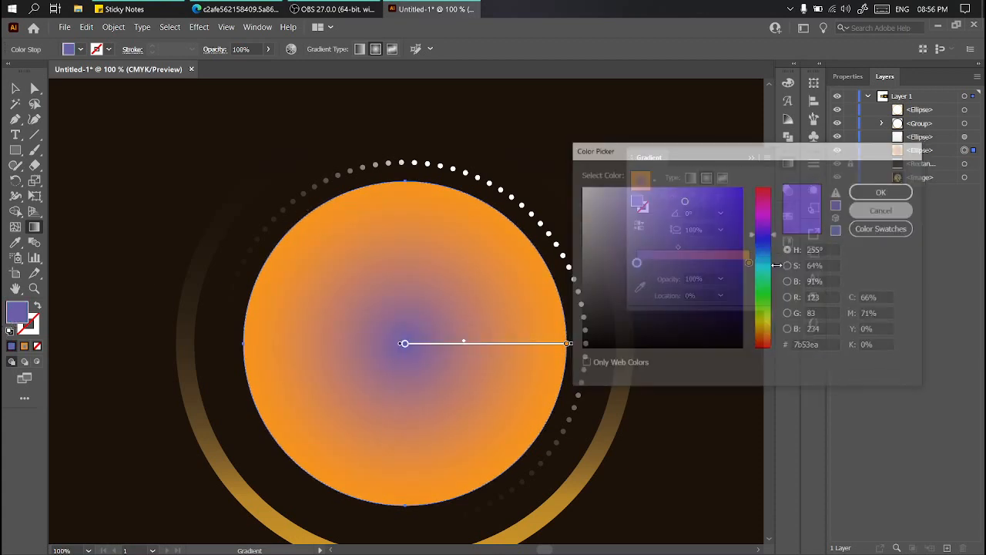
# Set the colour of the circle gradient's starting stop to hex ff6cab, checking the code against the first Behance swatch in the browser
pyautogui.doubleClick(16, 314)
pyautogui.click(280, 8)
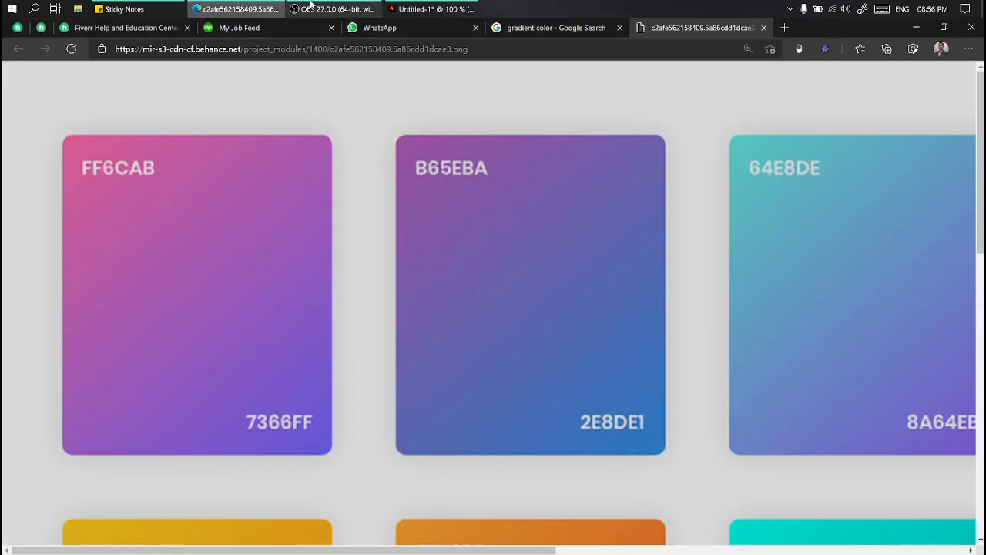
pyautogui.click(433, 8)
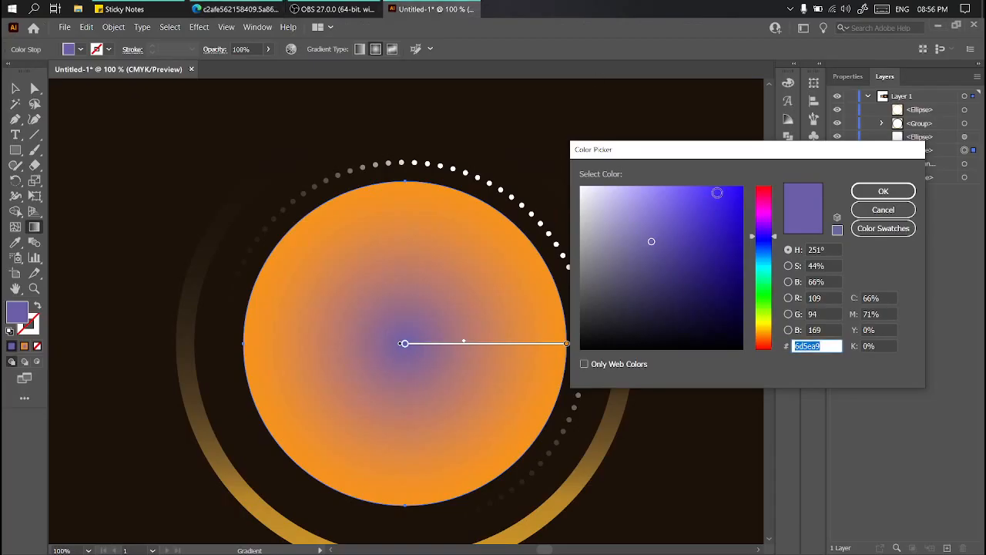
pyautogui.write('ff6cab')
pyautogui.click(237, 9)
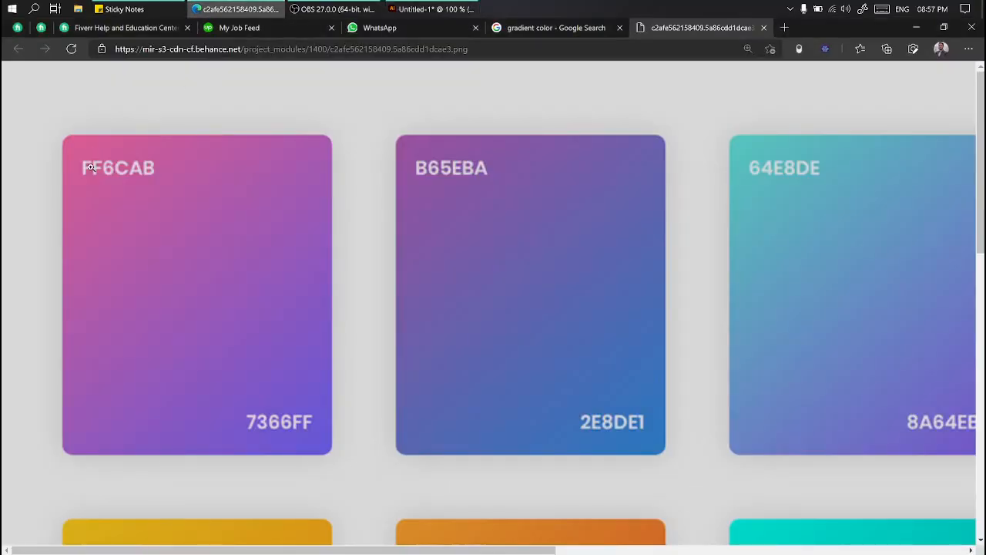
pyautogui.click(429, 8)
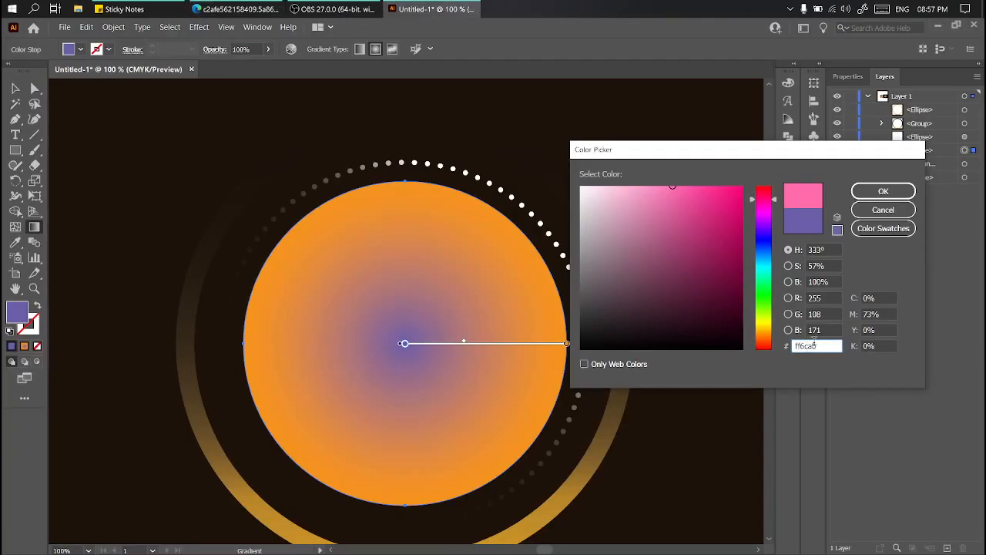
pyautogui.click(882, 191)
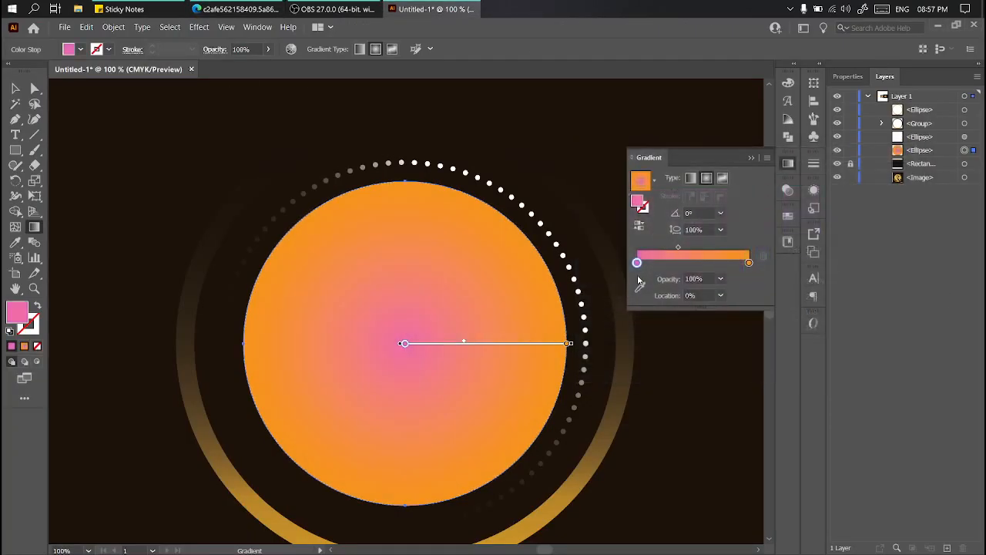
# Set the colour of the circle gradient's orange end stop to hex 7366ff, the second code of the same Behance swatch
pyautogui.doubleClick(749, 263)
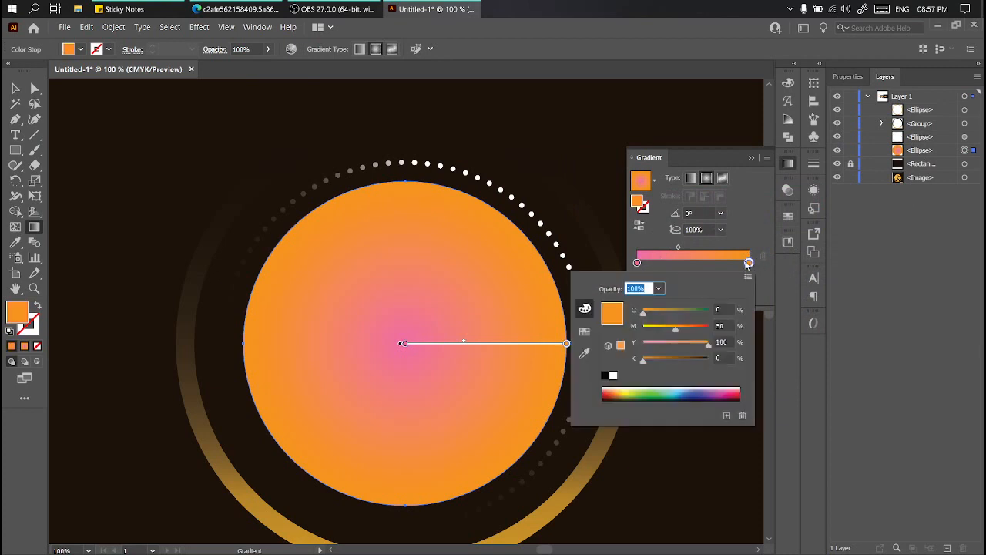
pyautogui.doubleClick(18, 311)
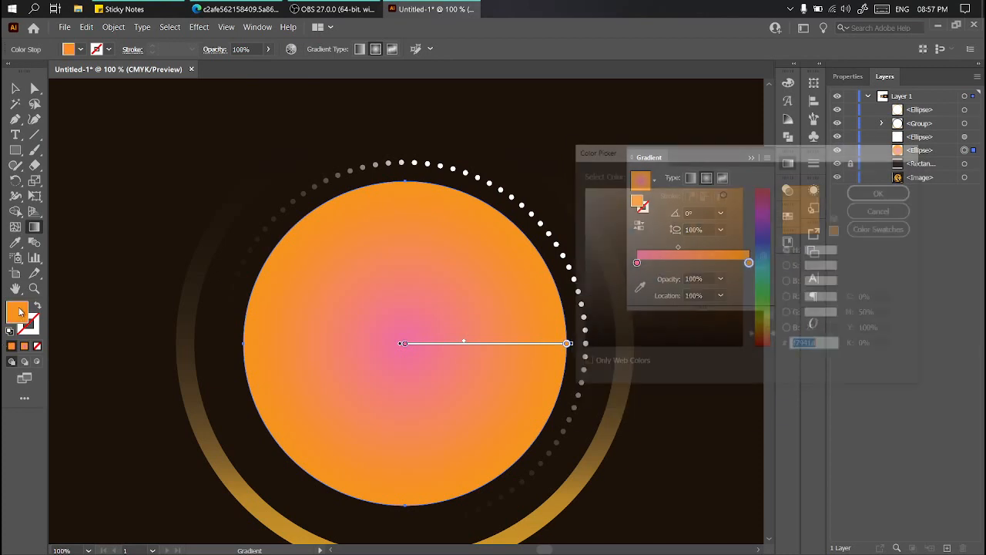
pyautogui.click(212, 6)
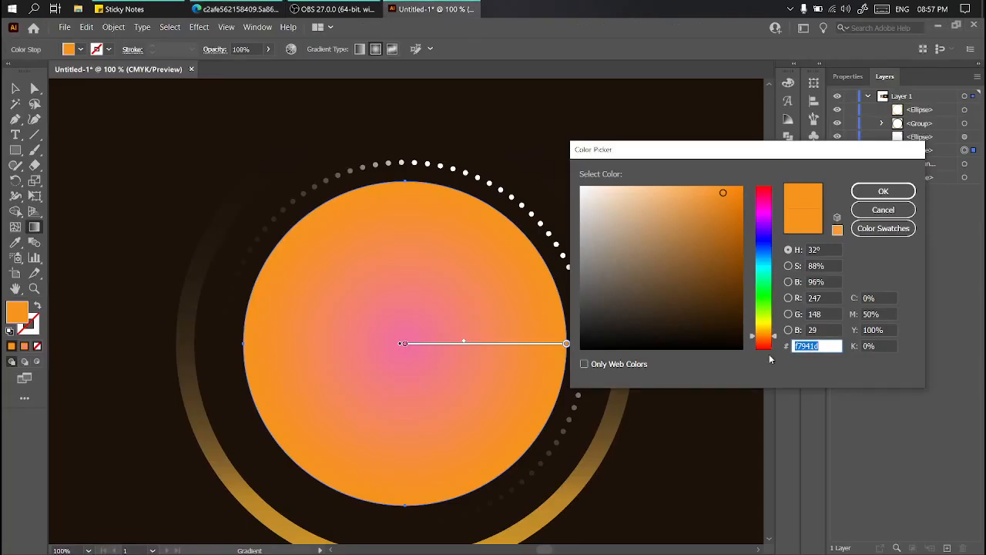
pyautogui.click(431, 8)
pyautogui.write('7366ff')
pyautogui.press('Return')
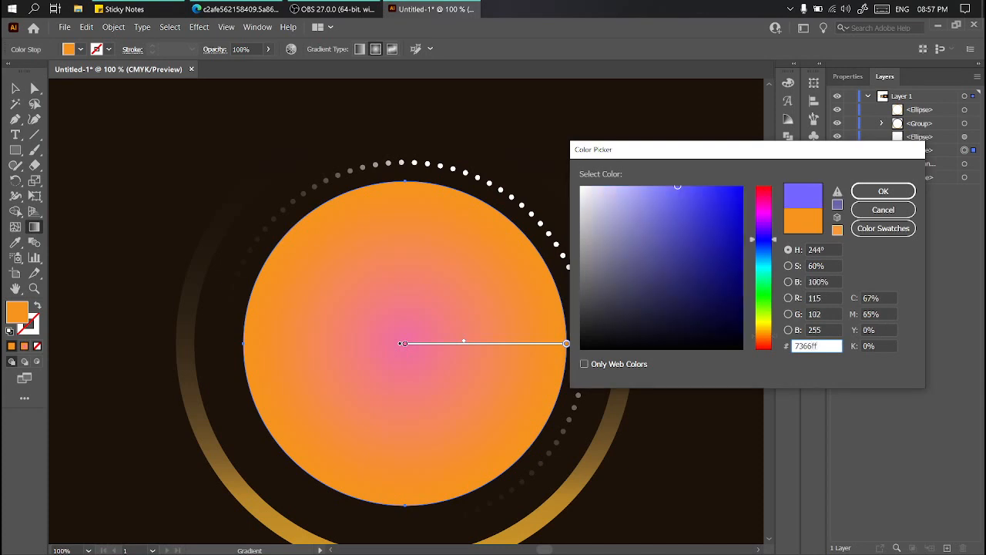
pyautogui.click(16, 88)
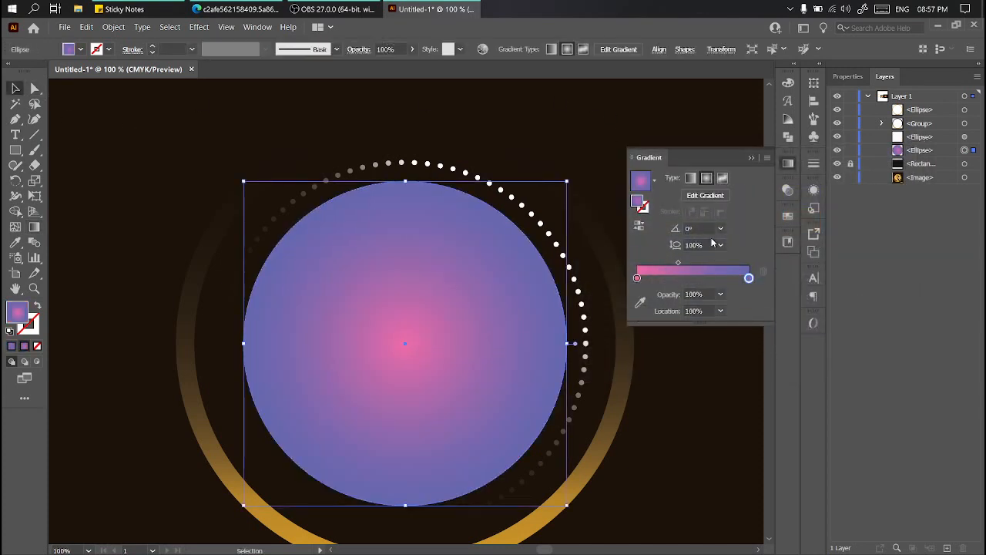
# Try several directions for the circle's radial gradient, settle on a diagonal from its upper-right edge to the lower left at about -140.5°, and deselect
pyautogui.click(702, 195)
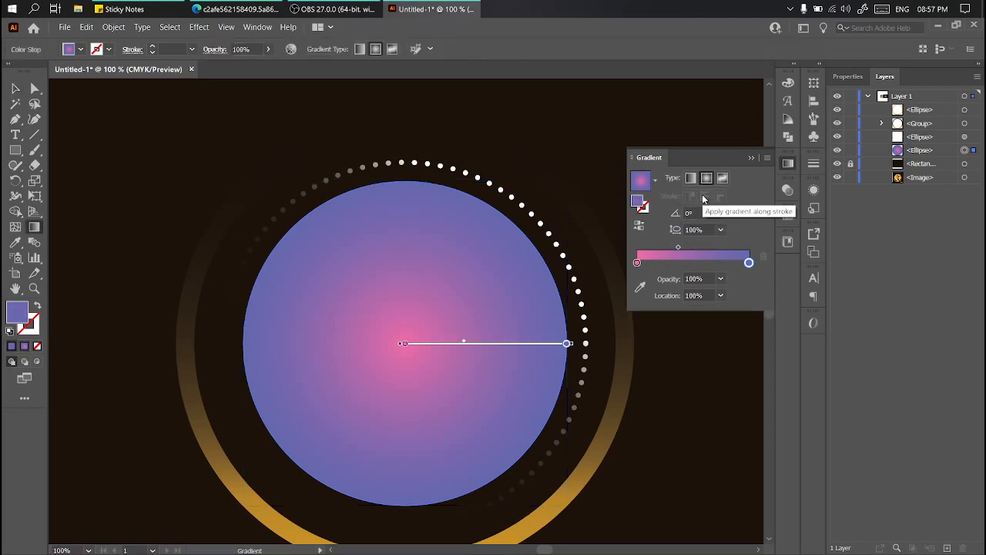
pyautogui.moveTo(475, 182); pyautogui.dragTo(301, 448)
pyautogui.moveTo(597, 318); pyautogui.dragTo(165, 379)
pyautogui.scroll(-1, 176, 364)
pyautogui.moveTo(89, 362); pyautogui.dragTo(374, 346)
pyautogui.moveTo(525, 309); pyautogui.dragTo(286, 367)
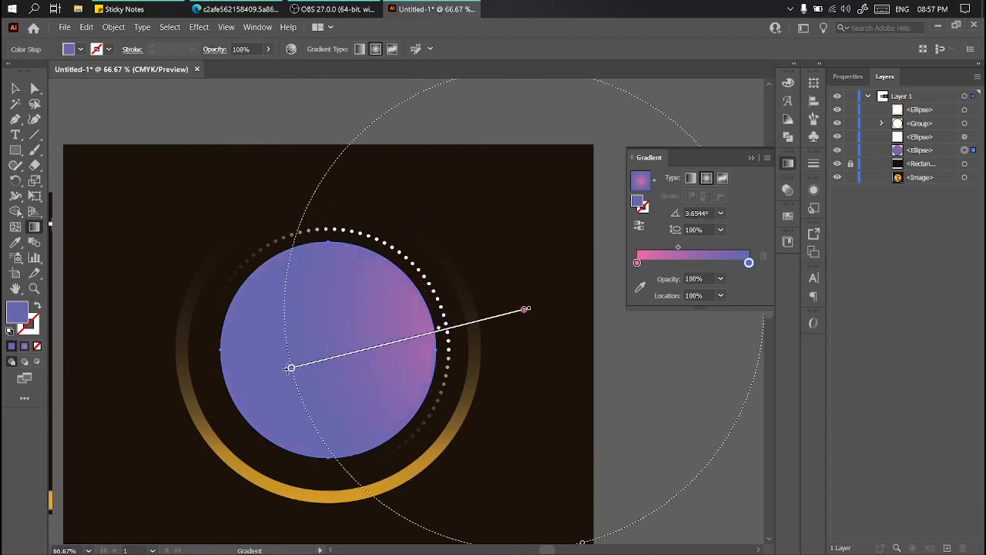
pyautogui.moveTo(194, 246); pyautogui.dragTo(447, 470)
pyautogui.moveTo(420, 261); pyautogui.dragTo(256, 399)
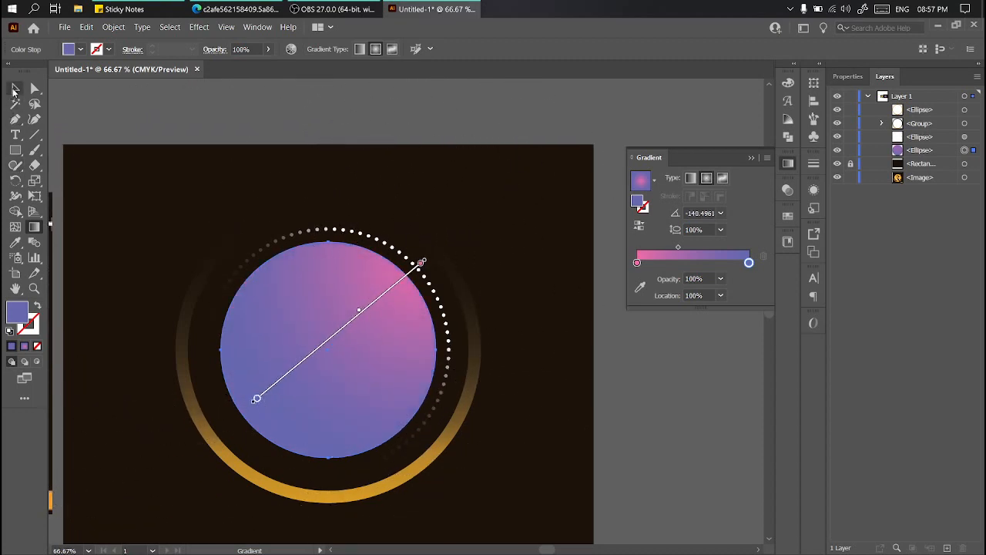
pyautogui.click(15, 89)
pyautogui.click(273, 99)
pyautogui.scroll(-1, 555, 217)
pyautogui.scroll(1, 254, 331)
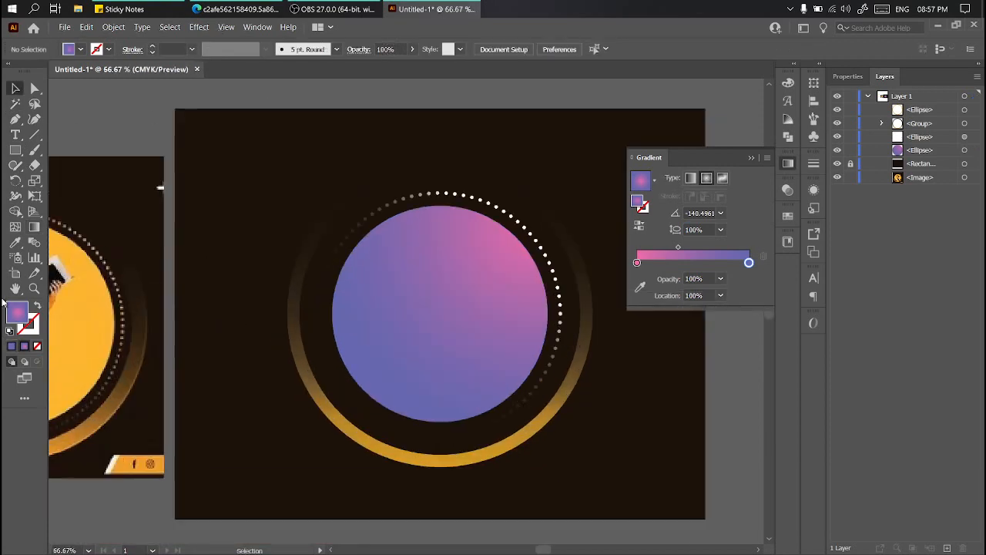